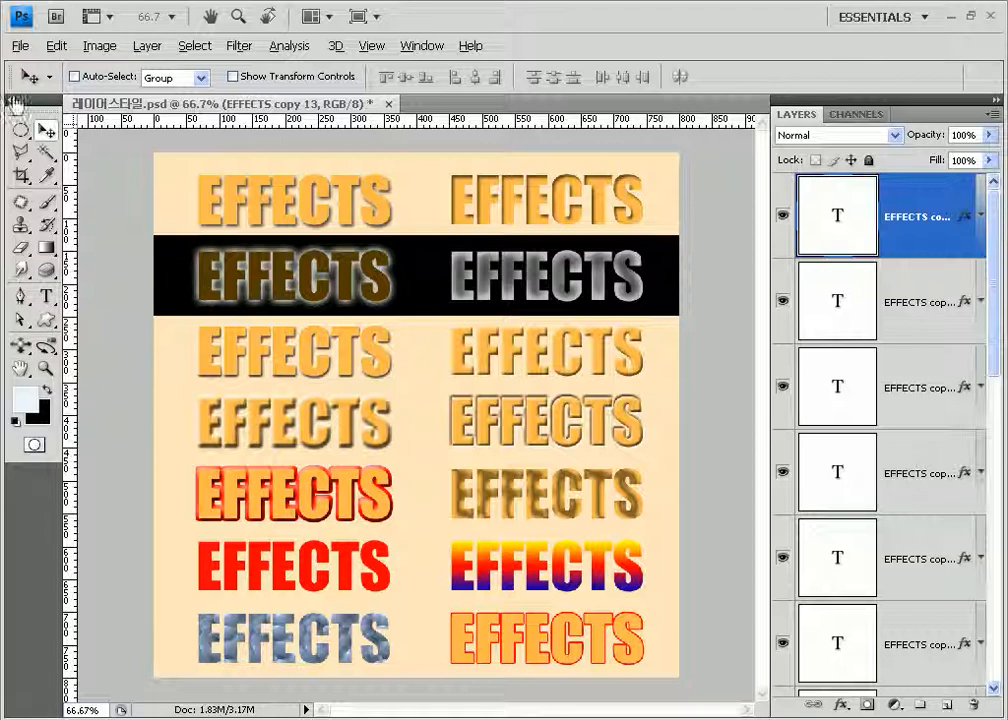
Step: Create a new 800 × 800 pixel document at 72 pixels/inch in RGB Color with a white background
left_click(20, 45)
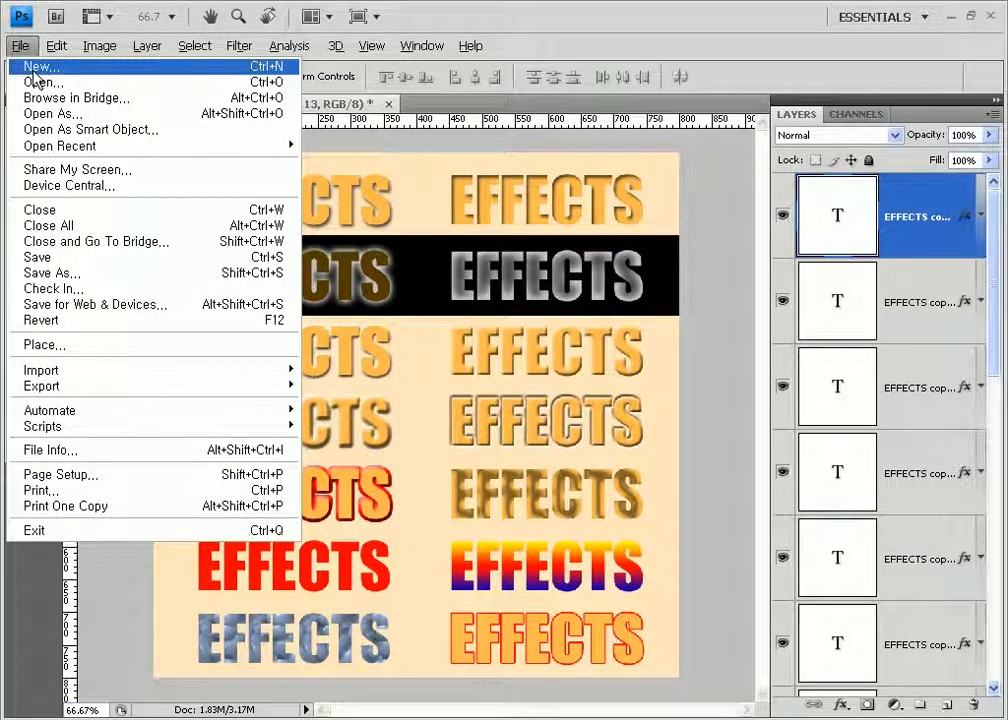
left_click(36, 67)
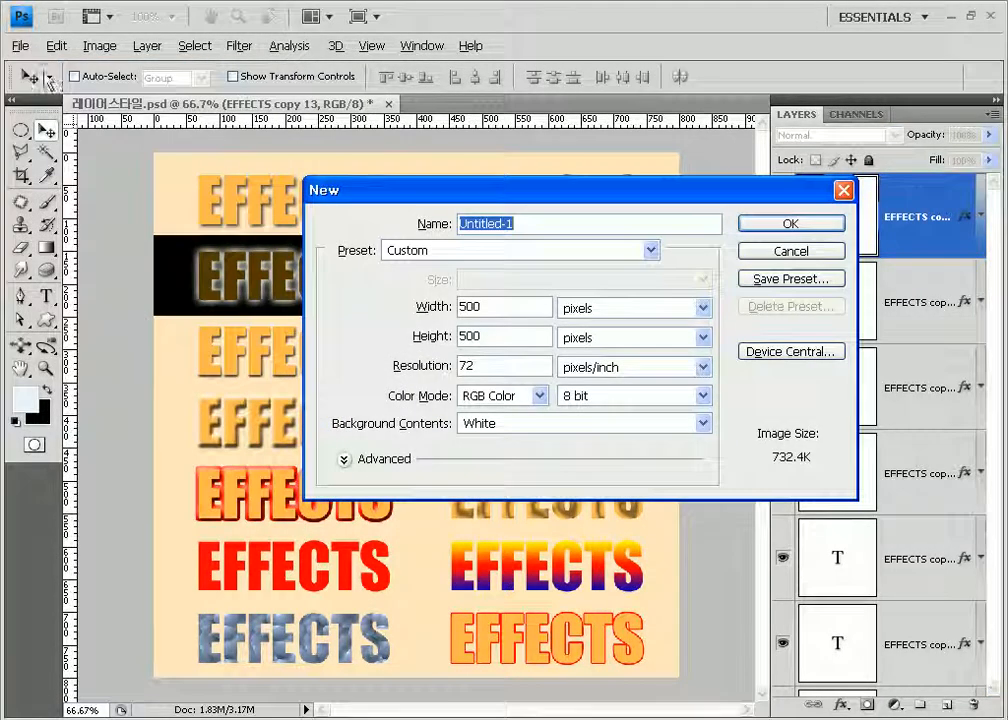
left_click(466, 299)
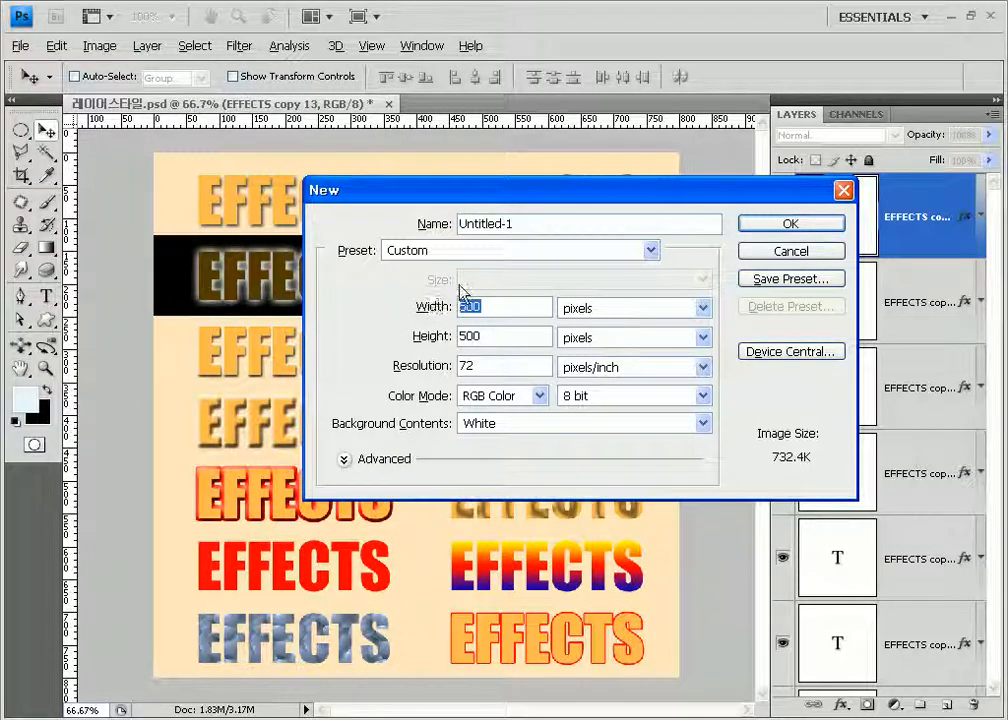
type("800")
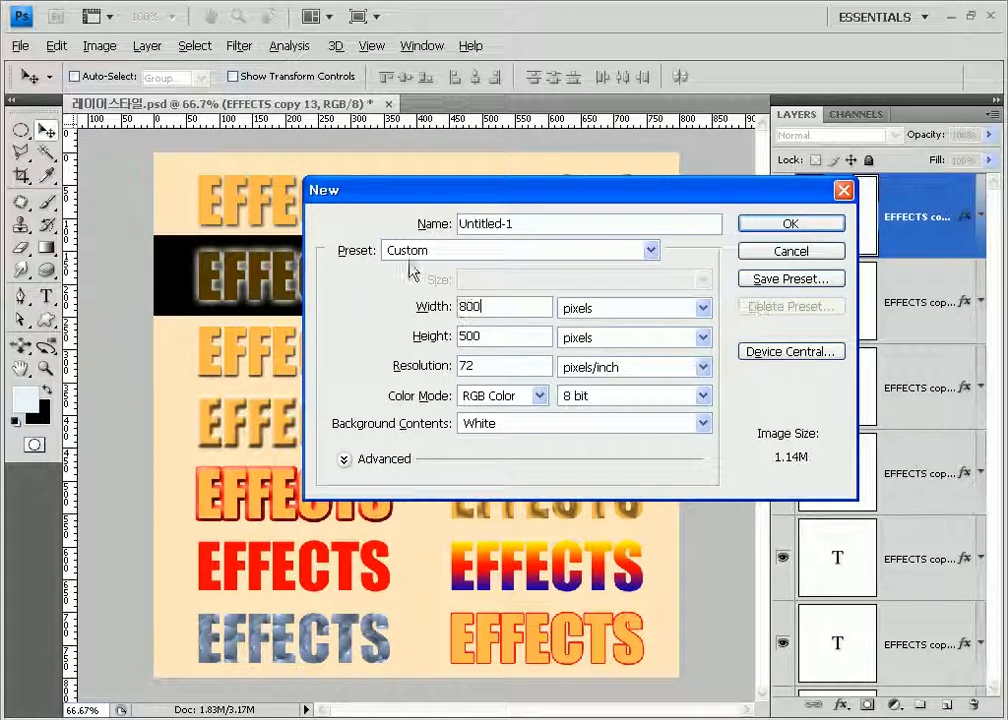
left_click(475, 337)
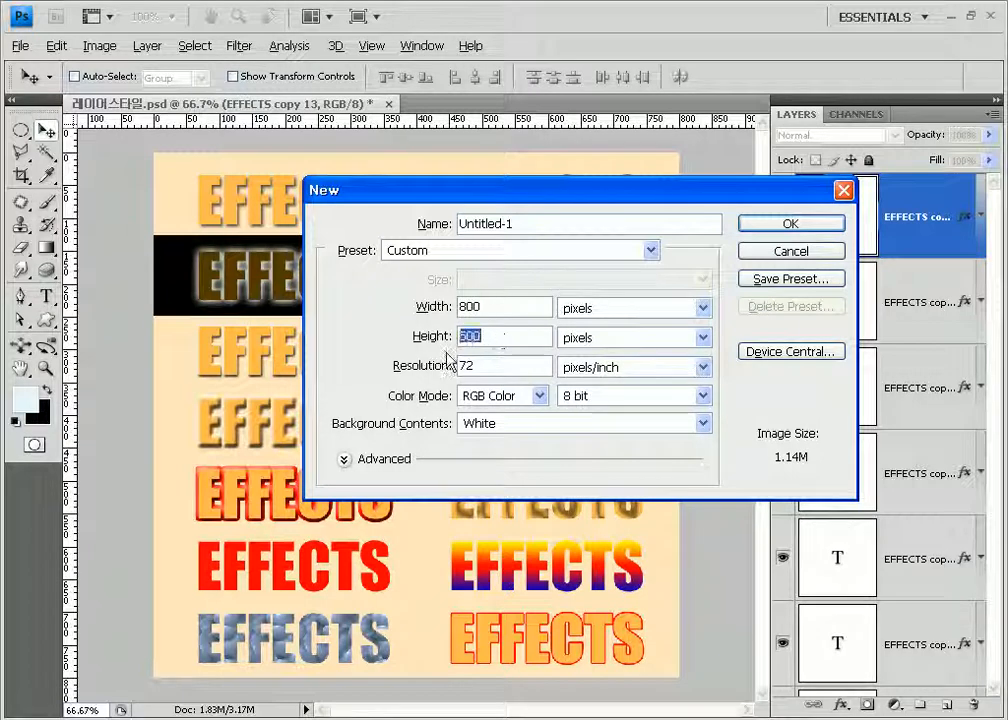
type("800")
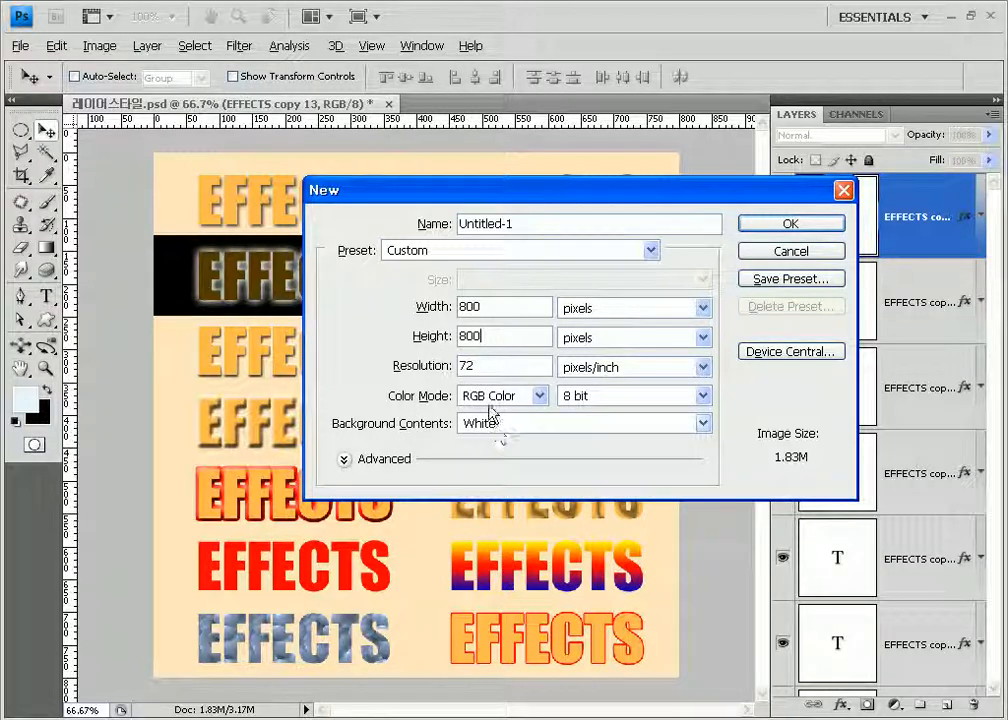
left_click(788, 224)
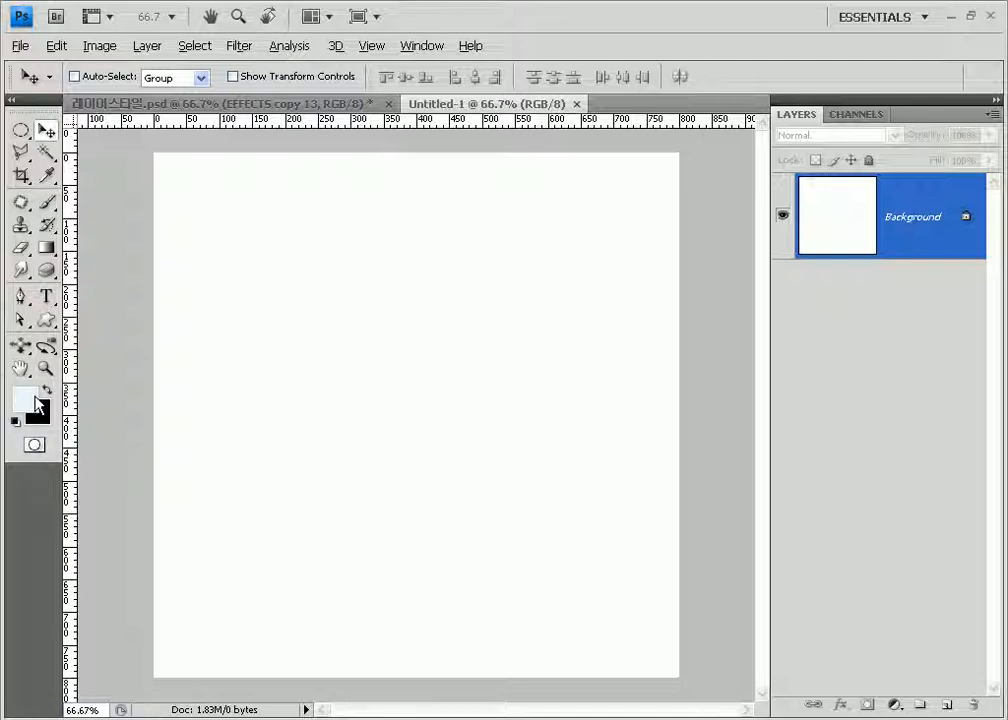
Step: Set the foreground color to light blue #b3c4dd and fill the Background layer with it
left_click(36, 400)
left_click(210, 178)
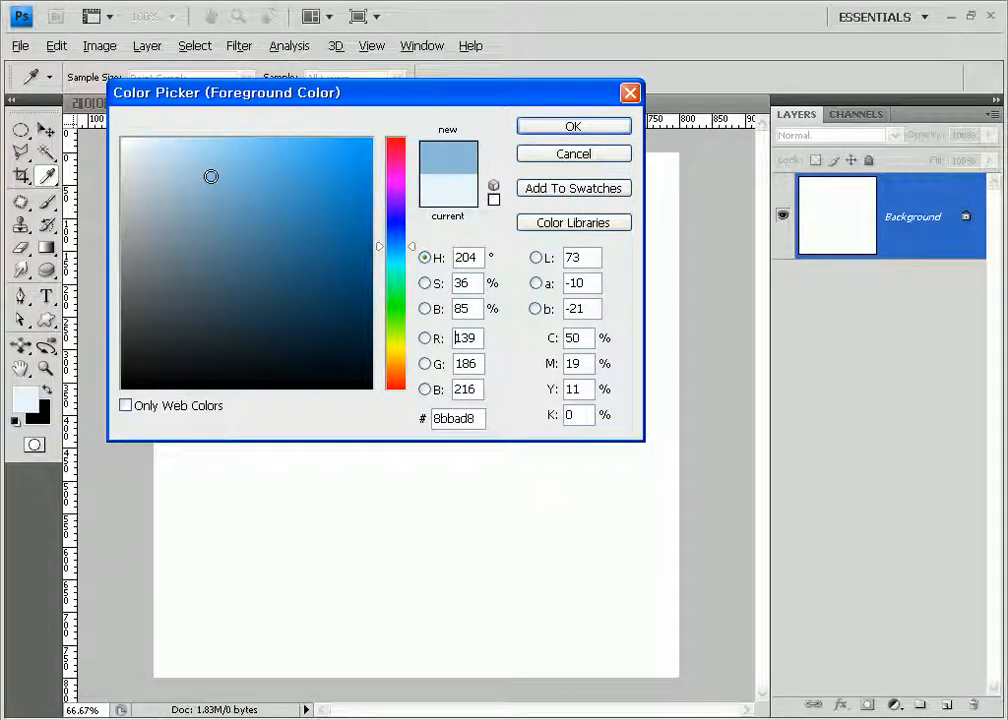
left_click(184, 160)
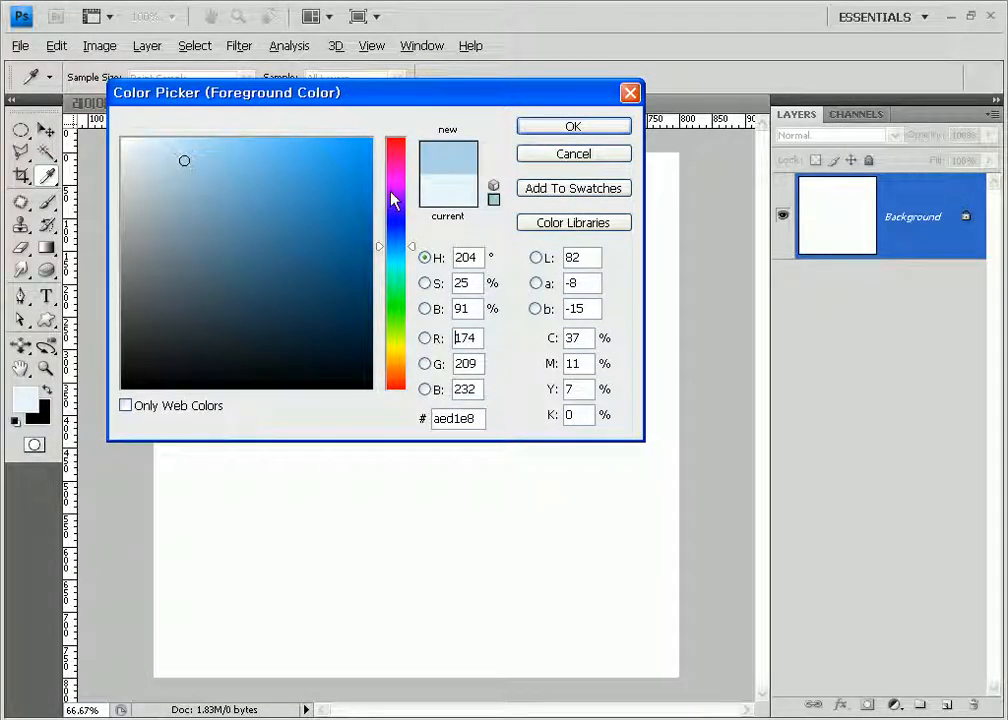
left_click_drag(415, 308, 414, 245)
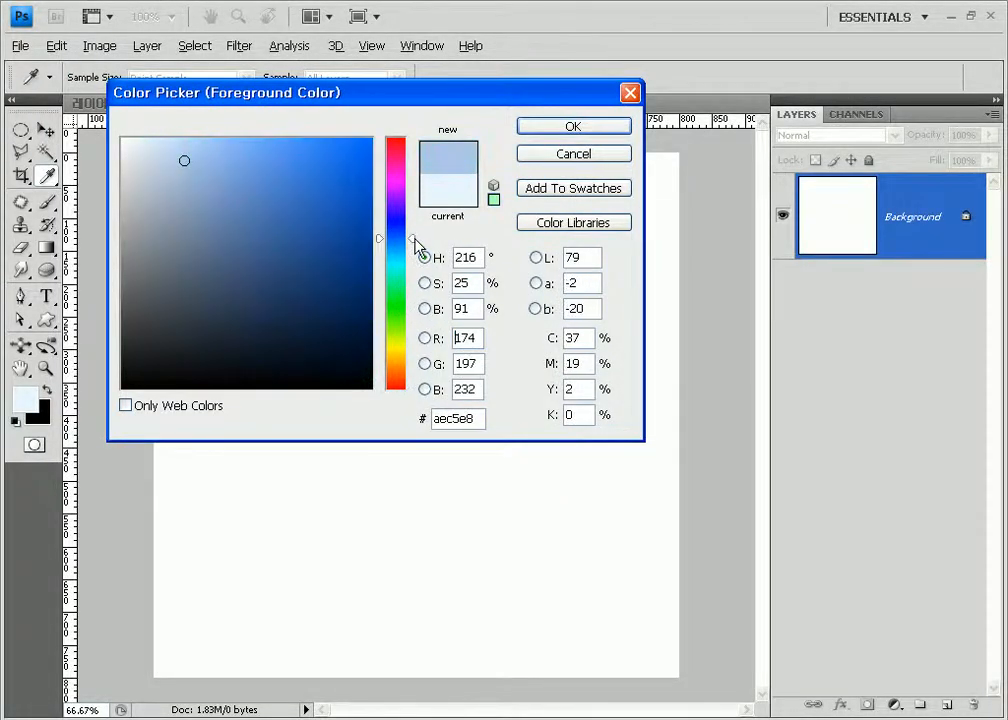
left_click(169, 171)
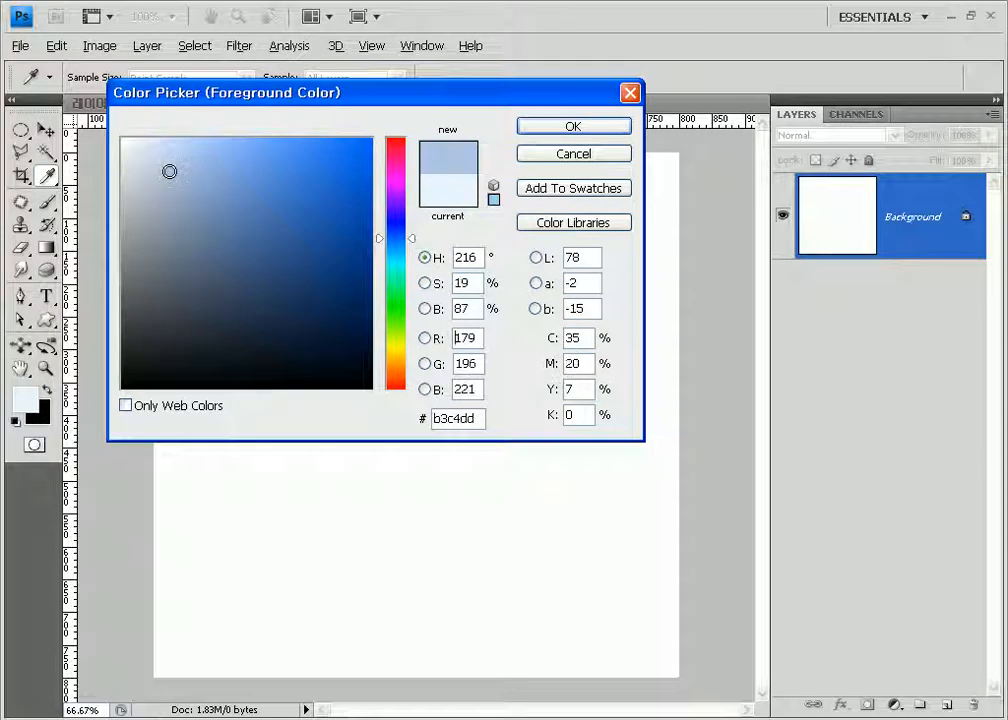
left_click(528, 126)
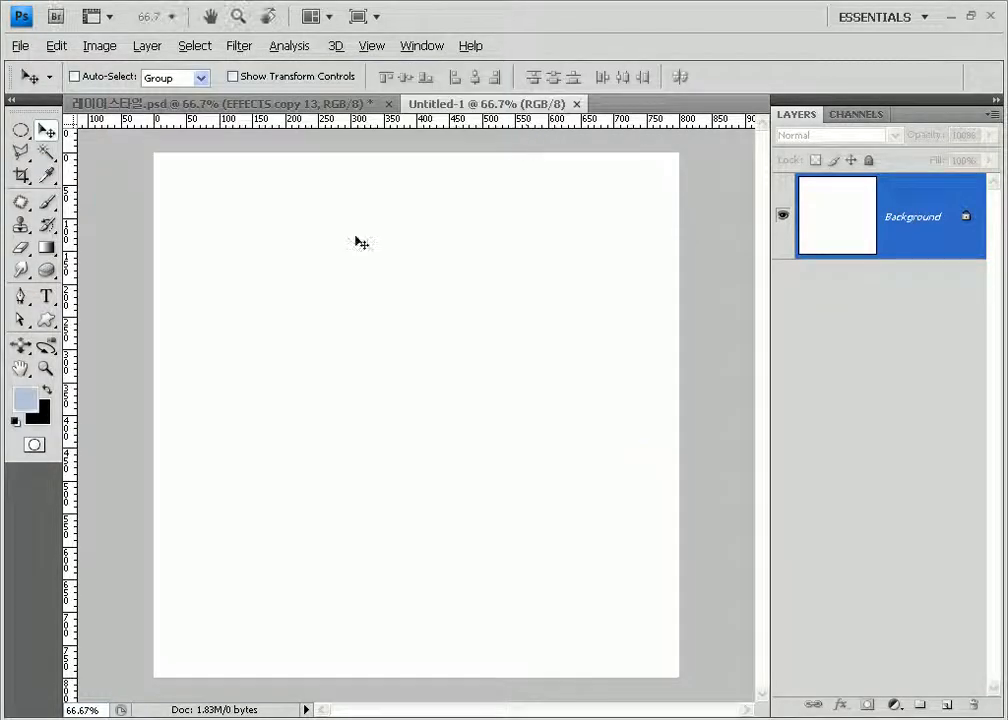
left_click(17, 406)
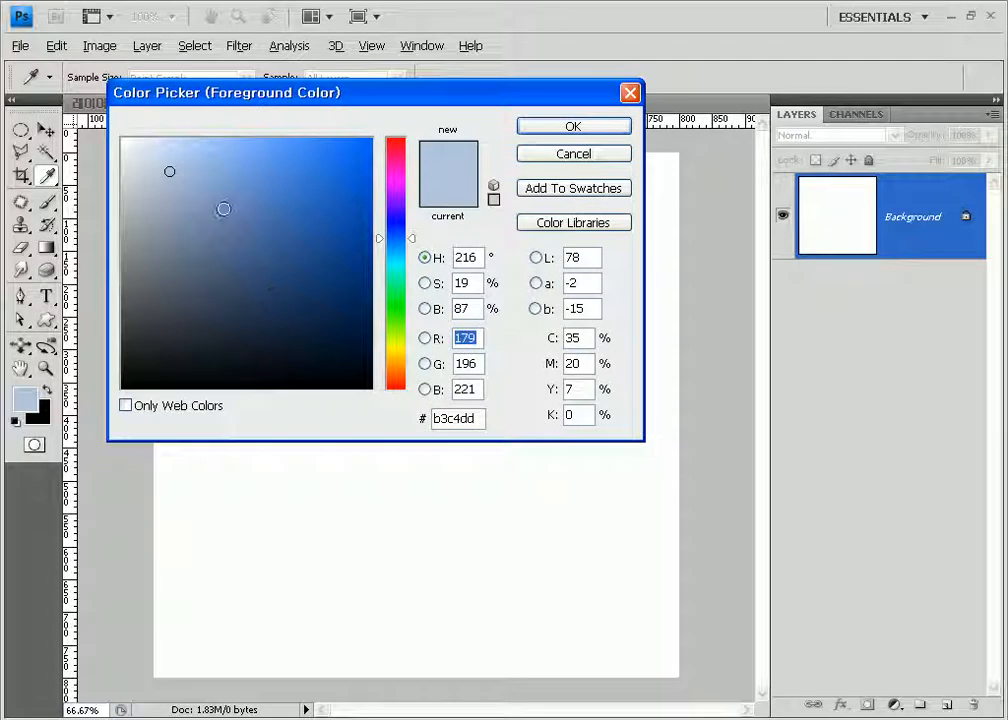
left_click(557, 129)
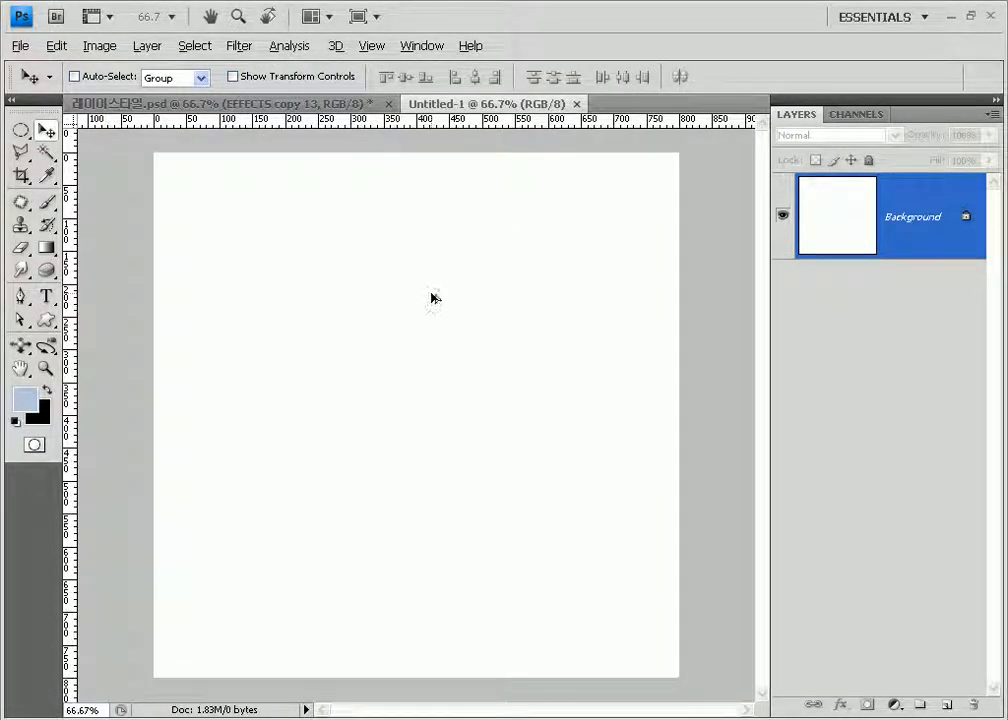
key("alt+BackSpace")
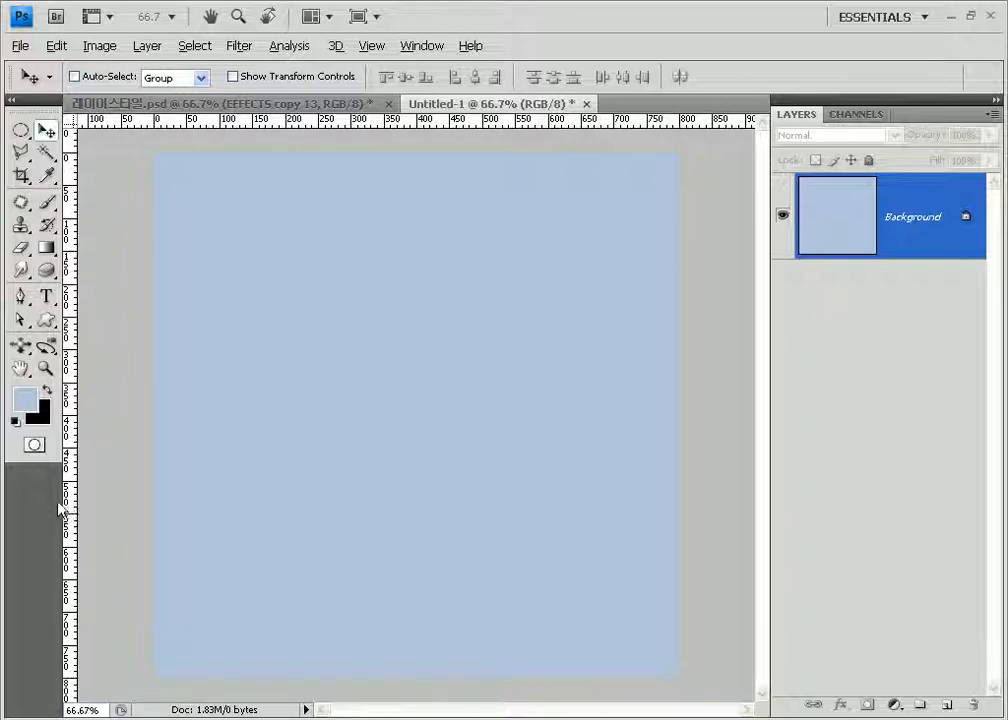
Step: Set up the Horizontal Type tool with the Arial font, Black style and Crisp anti-aliasing
left_click(47, 297)
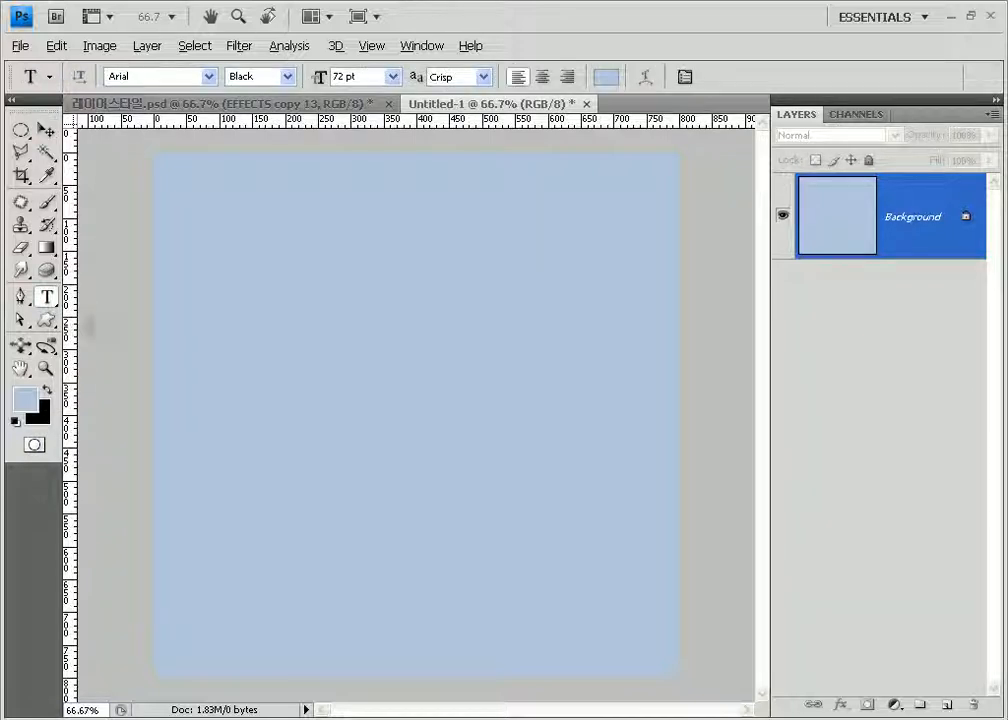
left_click(147, 78)
left_click(208, 77)
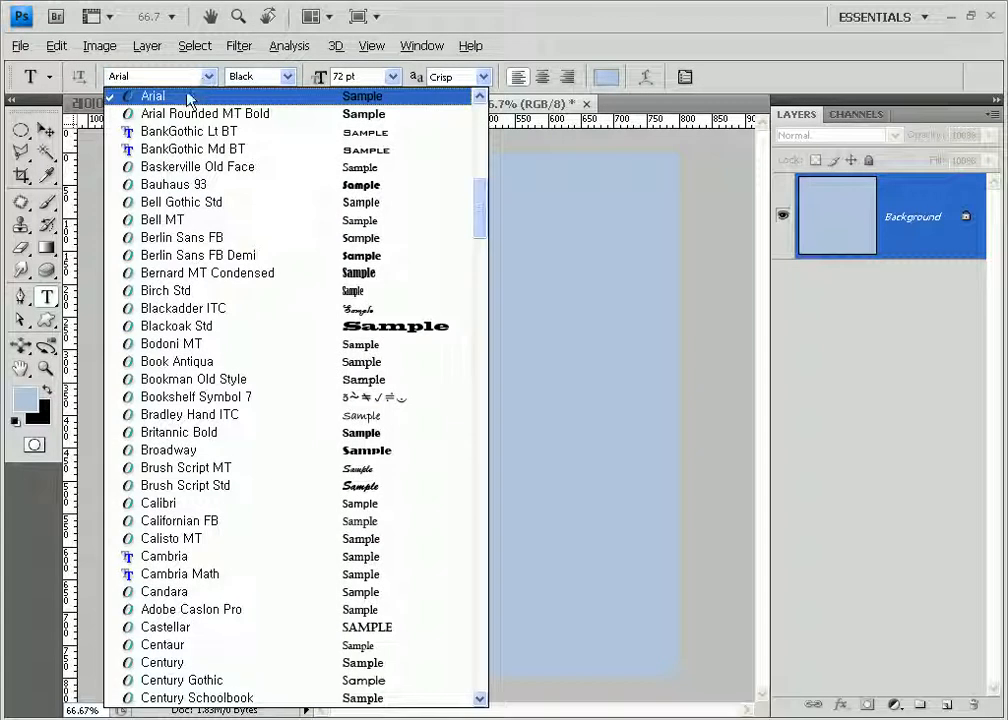
left_click(187, 97)
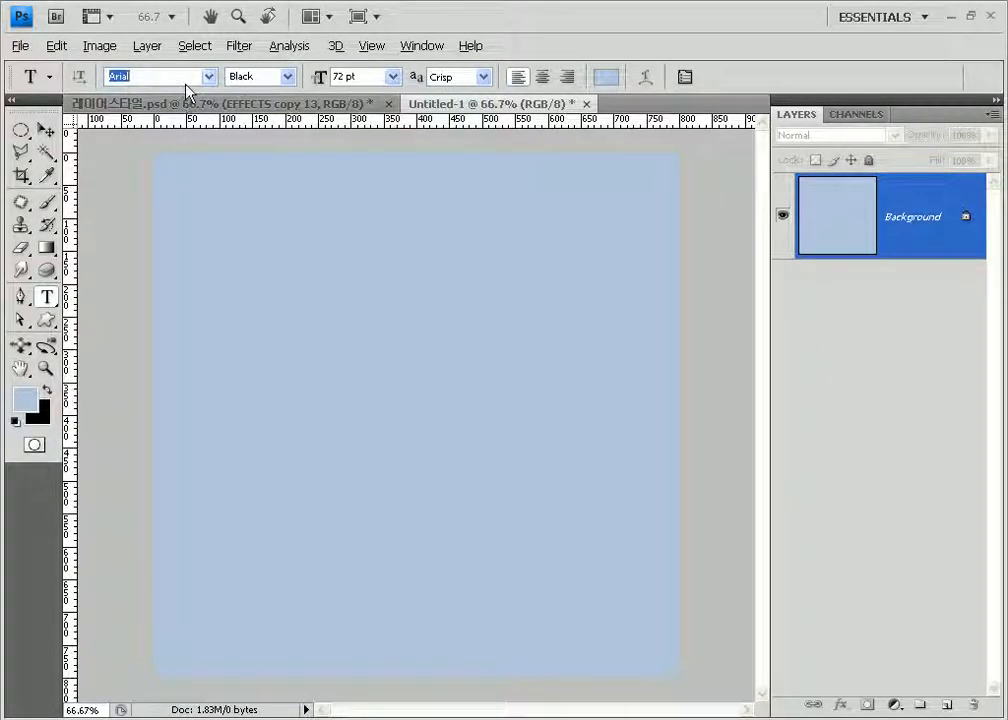
left_click(262, 77)
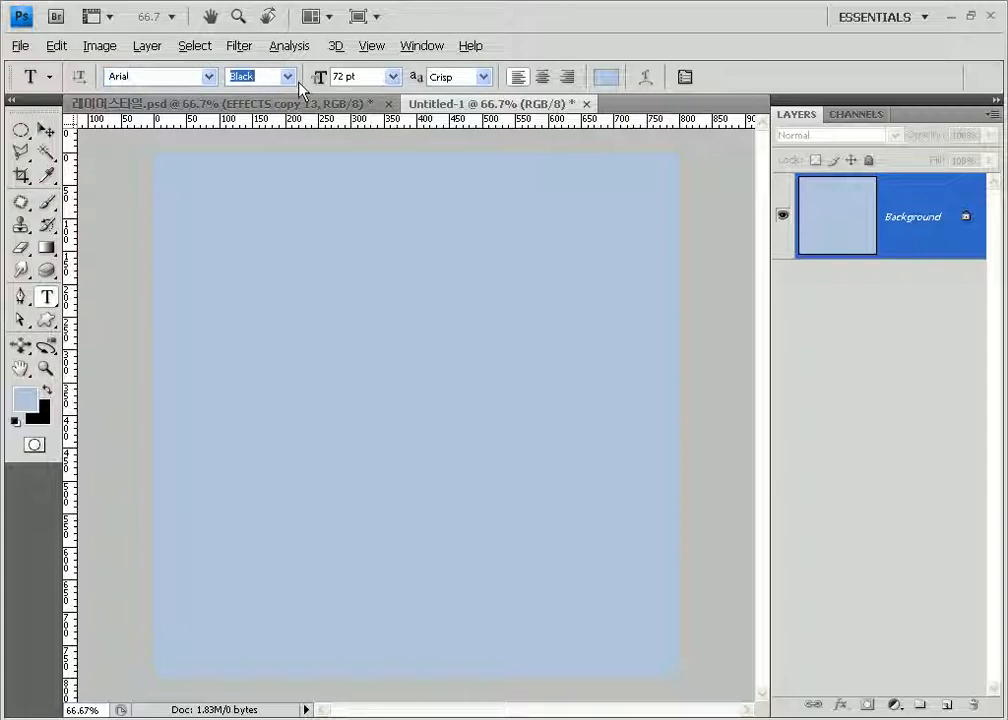
left_click(289, 77)
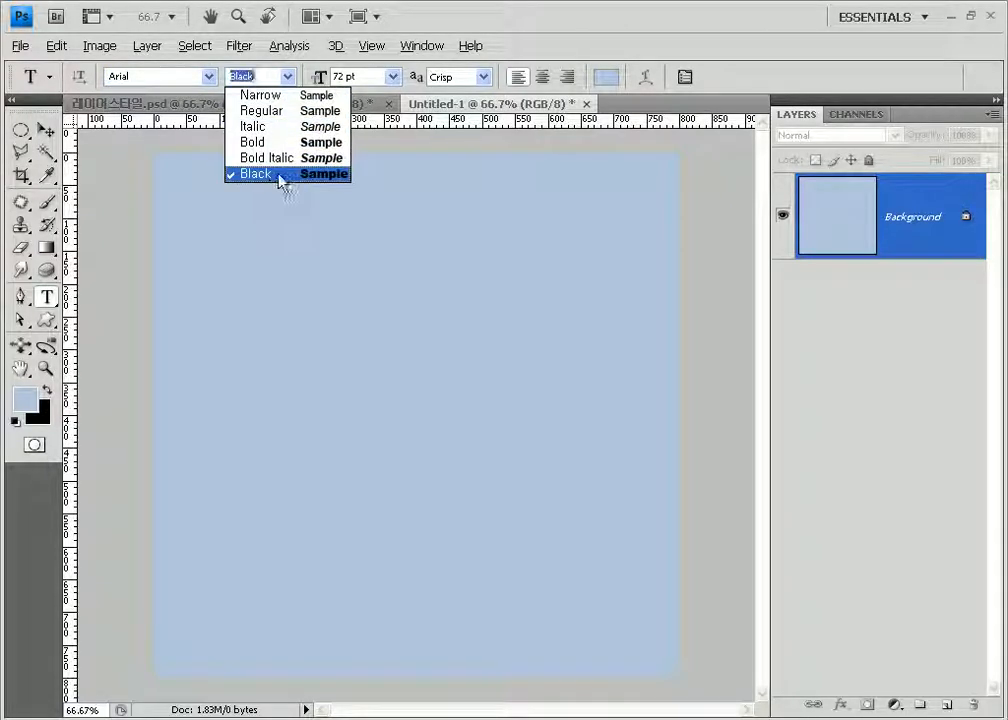
left_click(280, 177)
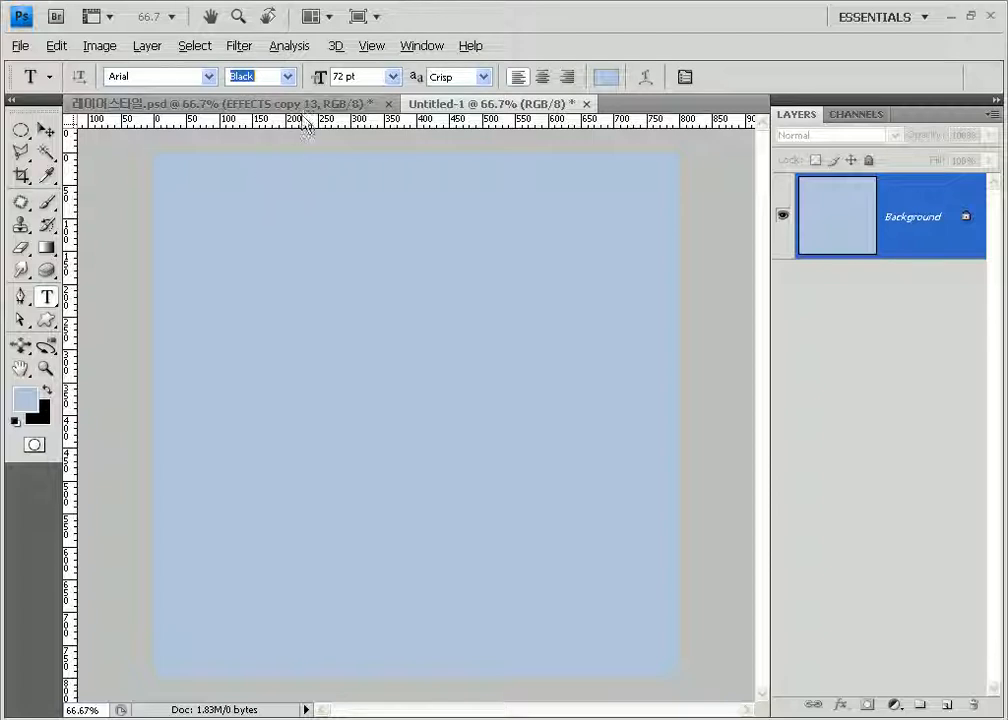
left_click(449, 84)
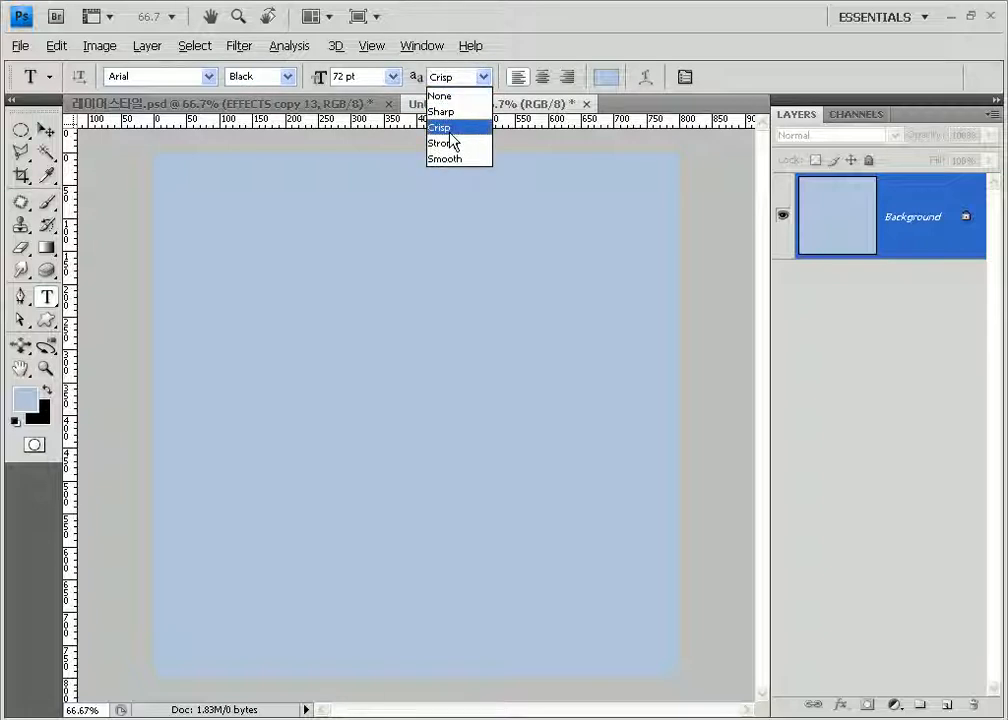
left_click(446, 127)
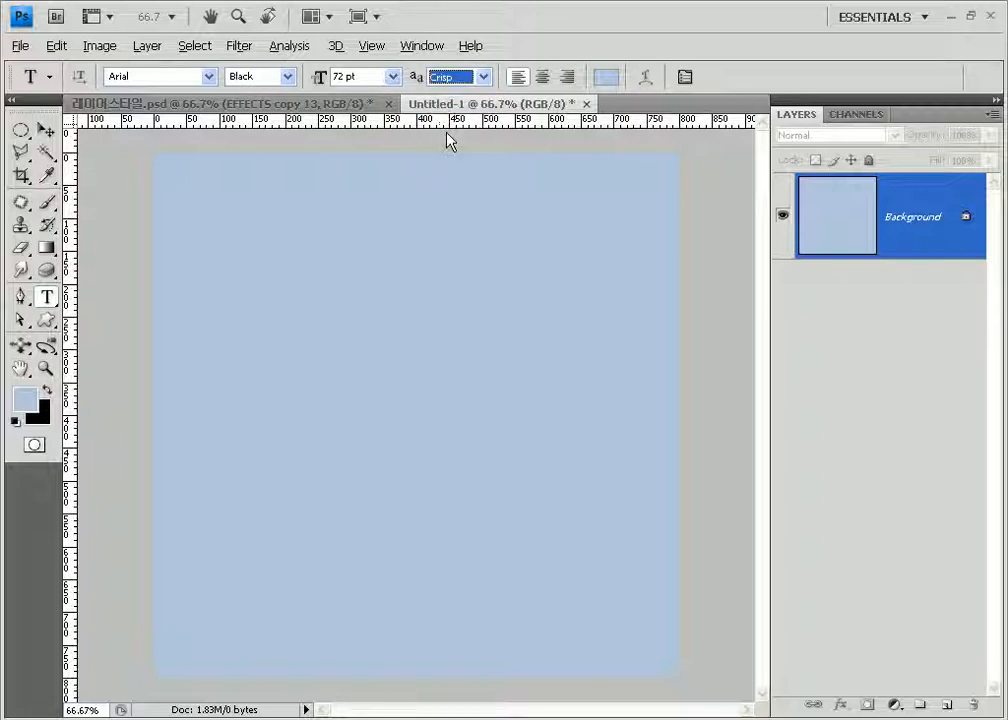
Step: Set the text color to the darker blue #5172a2
left_click(606, 79)
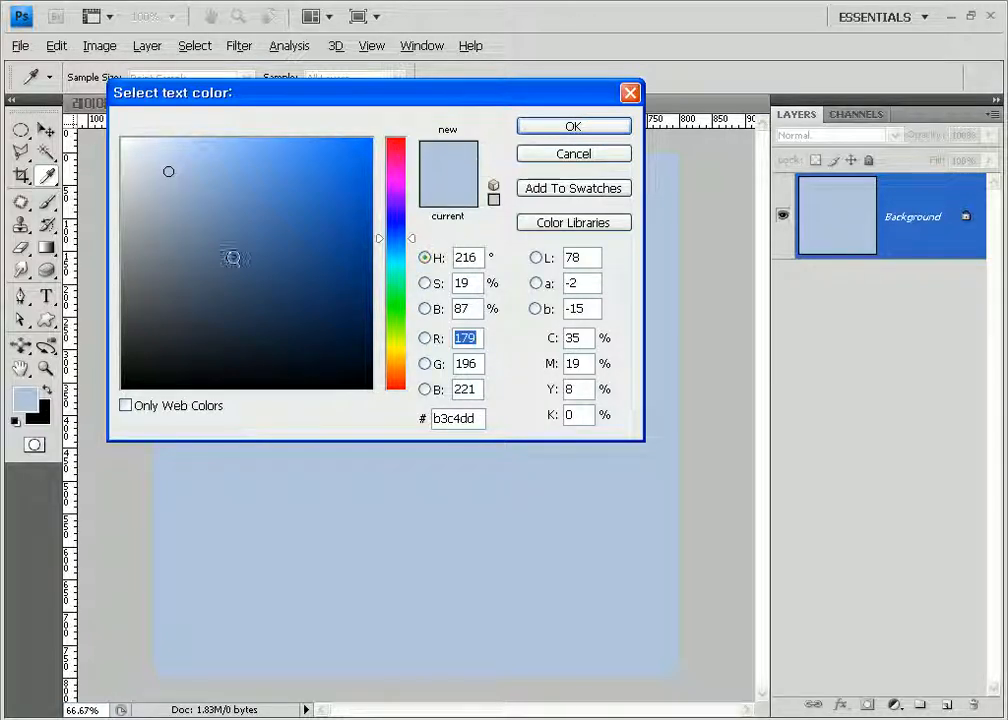
left_click(222, 224)
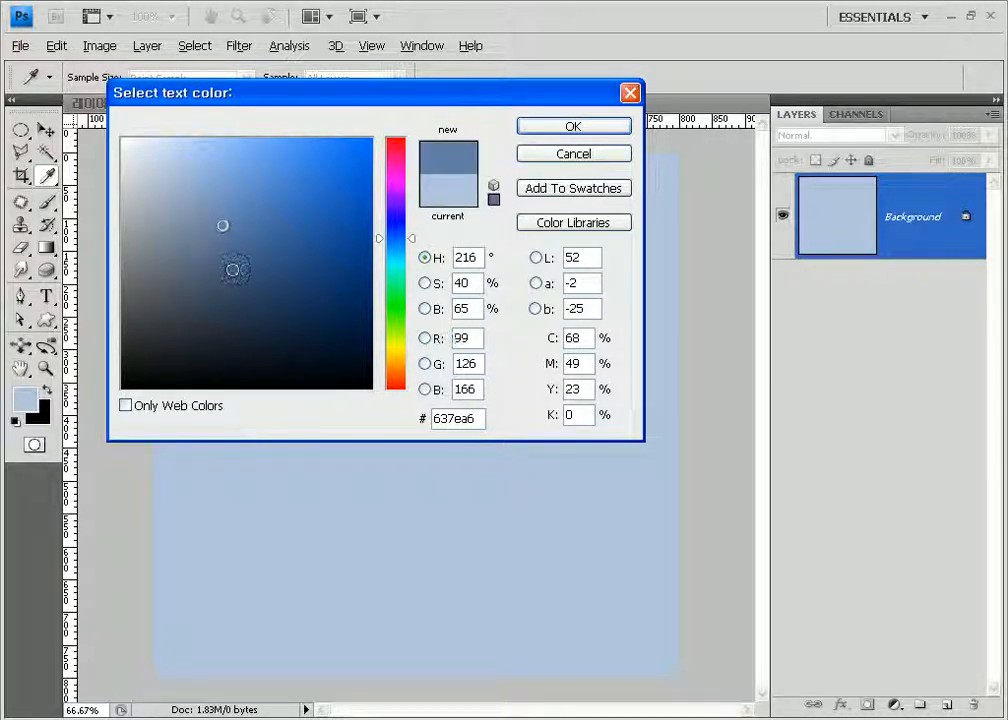
left_click(246, 229)
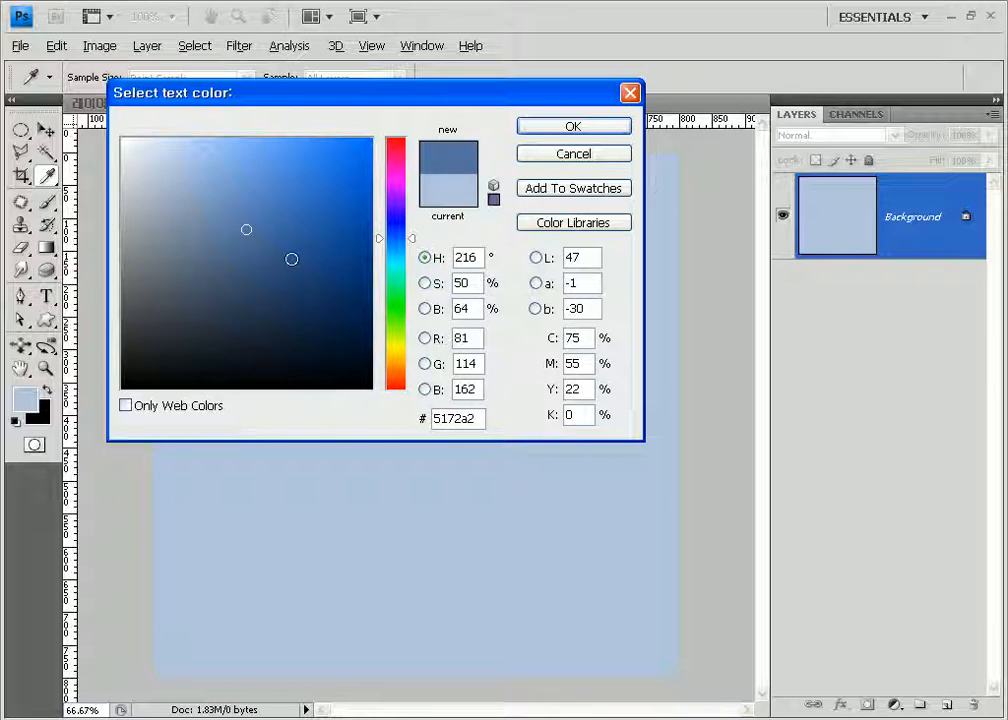
left_click(561, 125)
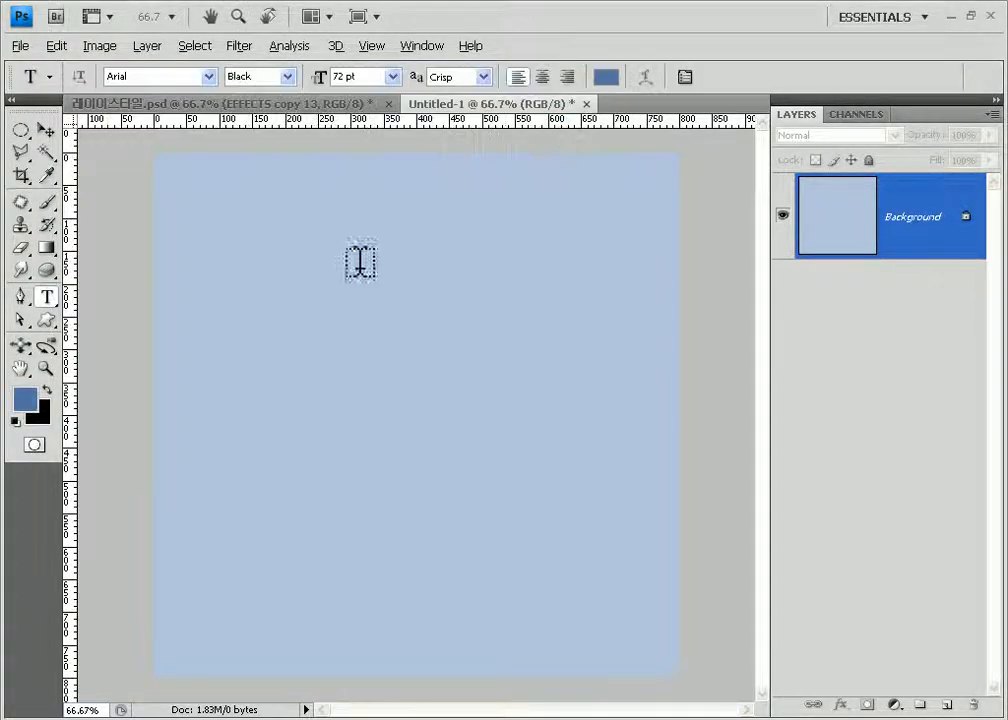
Step: Add the text "Effect" near the canvas's upper-left corner and place a duplicate at the same height in the right half
left_click(178, 217)
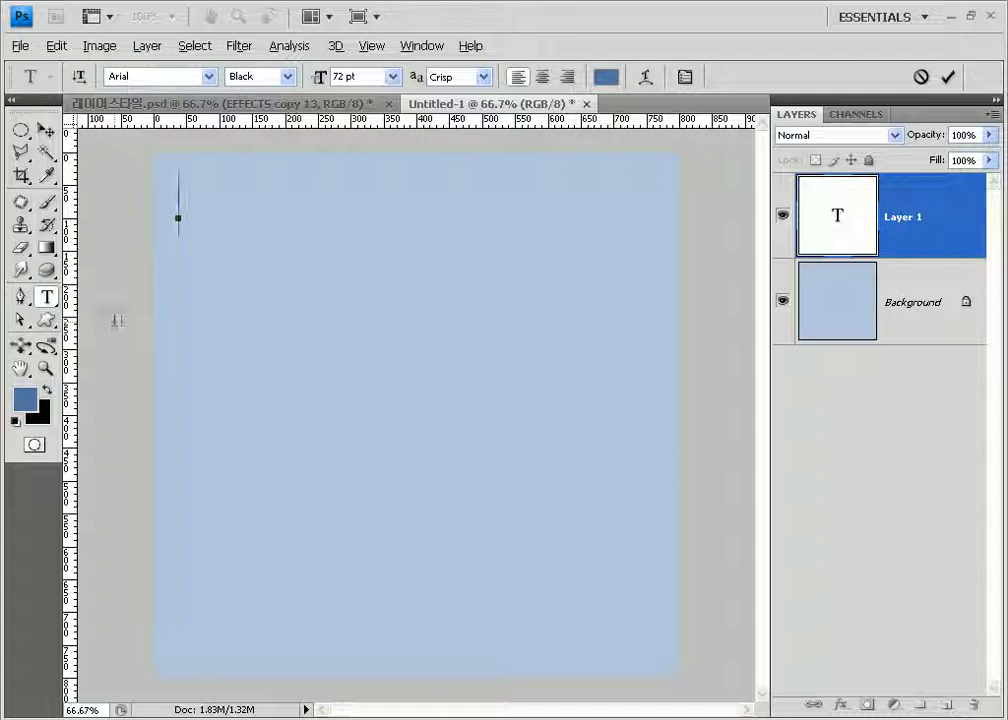
type("Effect")
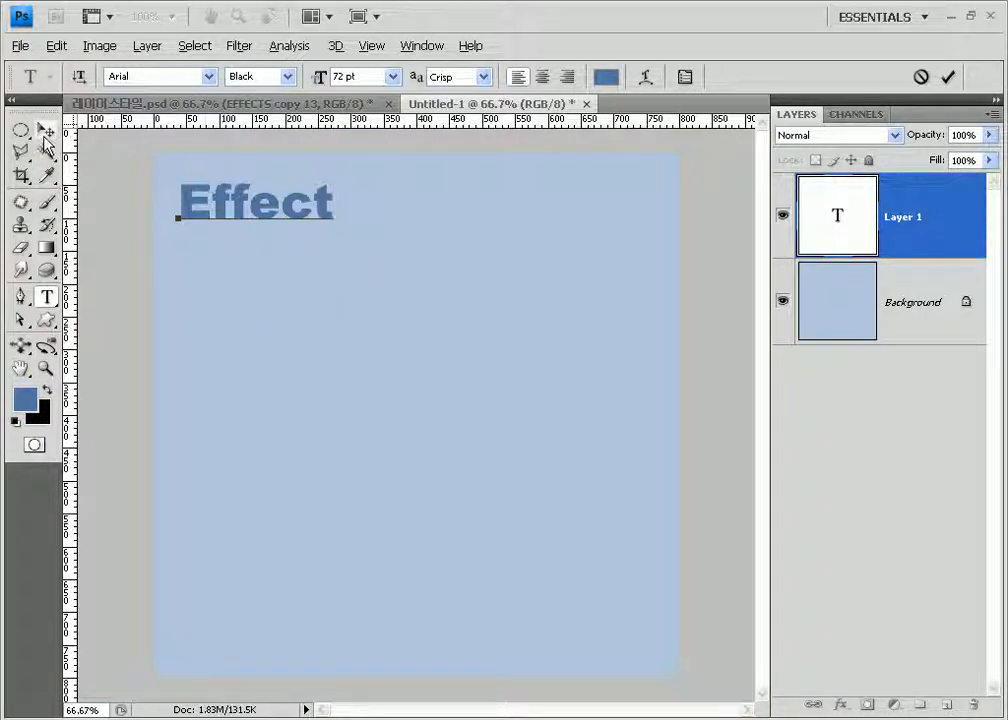
left_click(46, 130)
mouse_move(283, 254)
left_mouse_down()
mouse_move(288, 283)
mouse_move(287, 255)
left_mouse_up()
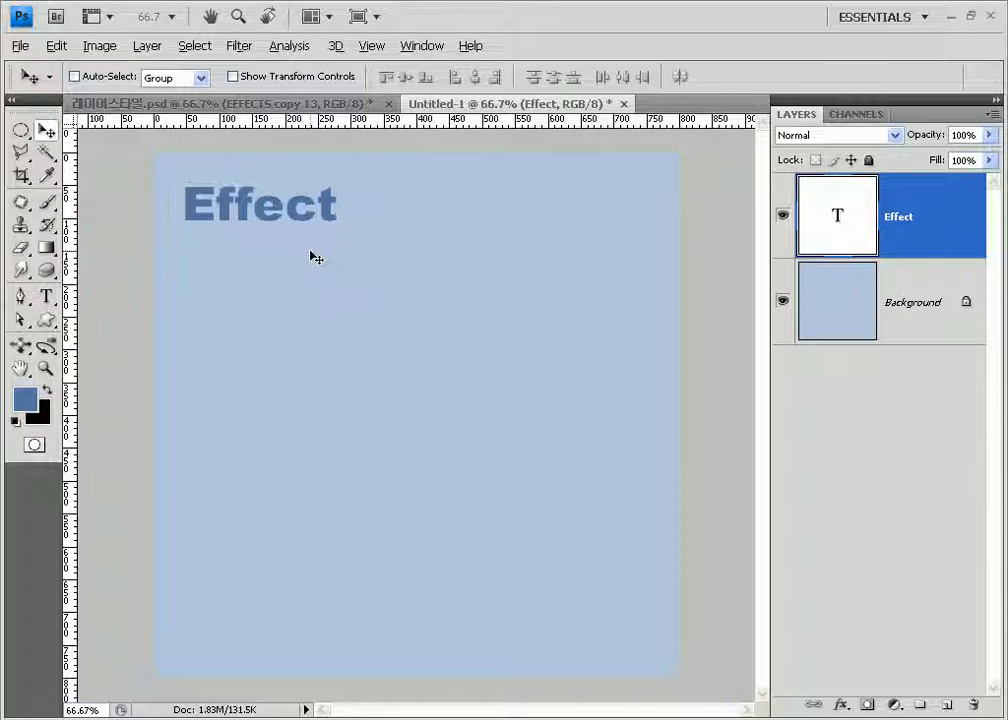
left_click_drag(313, 254, 575, 238)
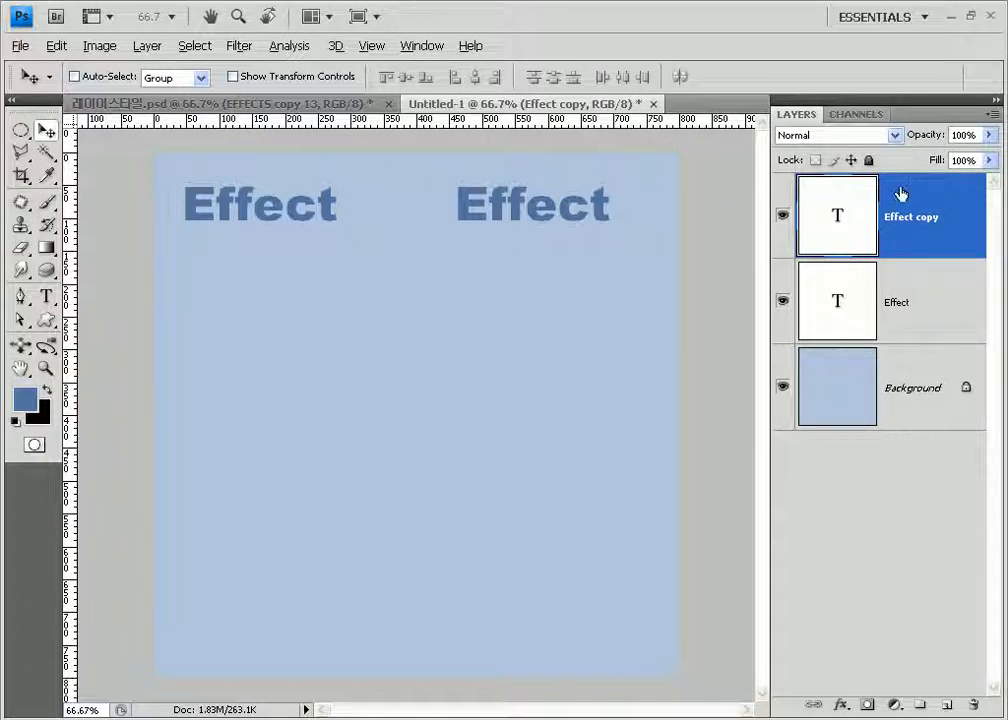
Step: Select both Effect text layers and duplicate the pair repeatedly down the canvas to make eight rows in two columns
left_click(880, 303, "shift")
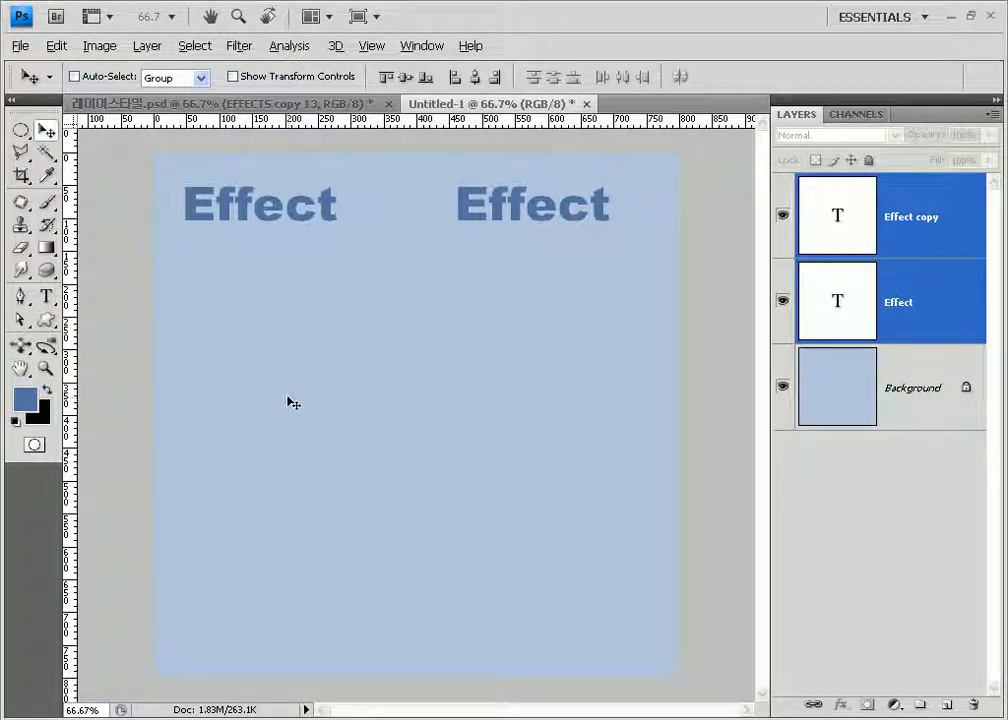
left_click_drag(297, 250, 317, 441)
key("ctrl+j")
left_click_drag(227, 416, 243, 668)
key("ctrl+j")
key("ctrl+j")
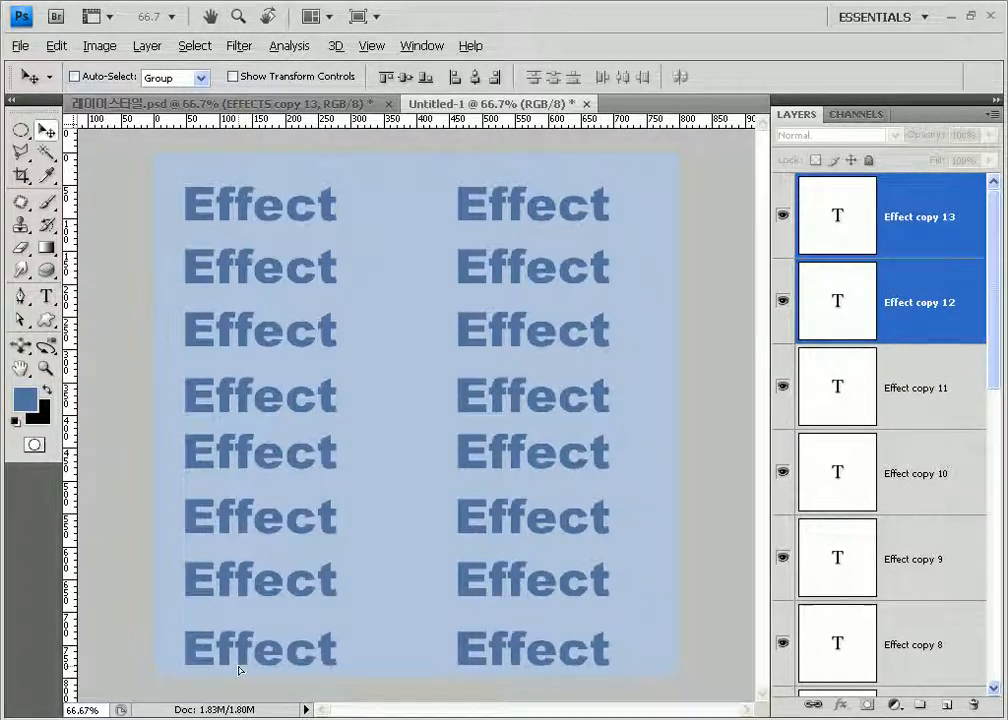
key("ctrl+j")
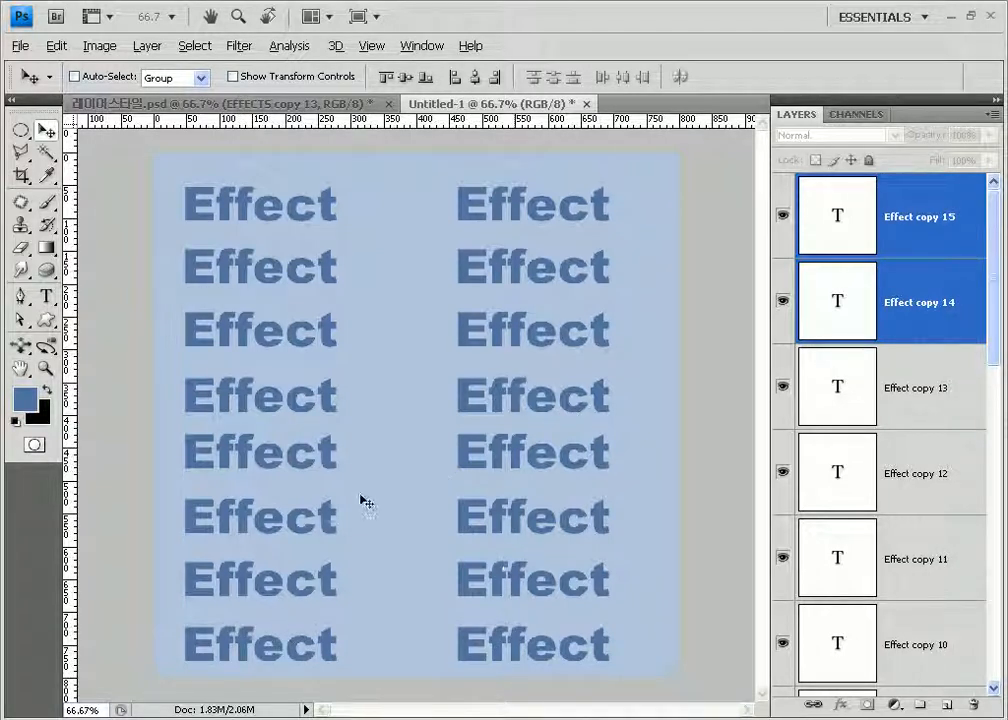
scroll(904, 396, "down", 8)
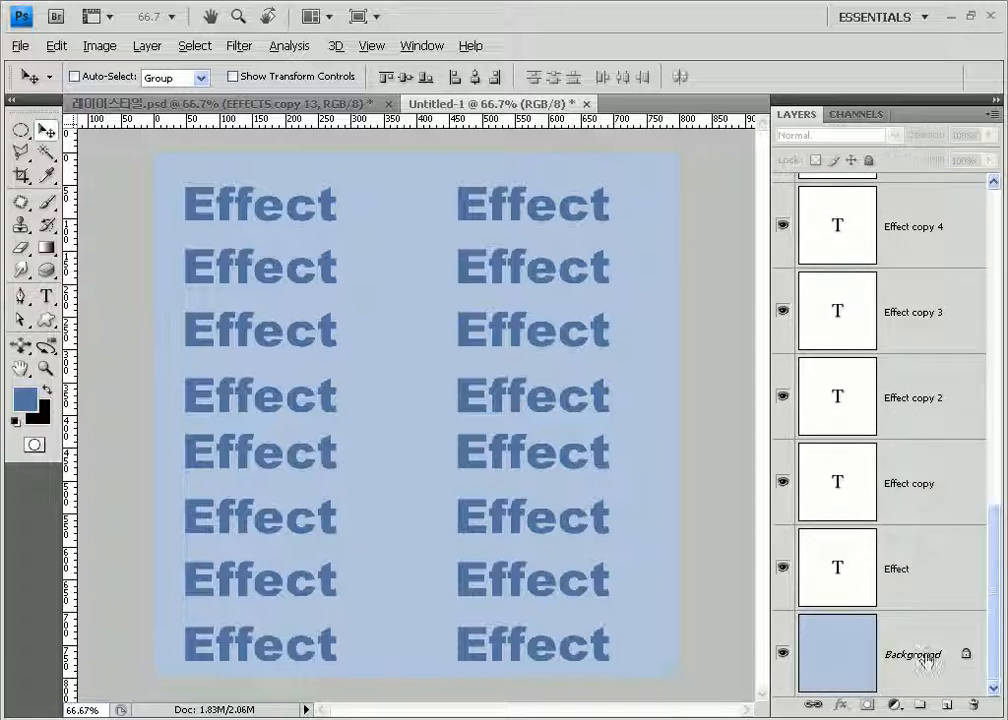
Step: With the Background layer active, marquee-select a full-width rectangular band around the second row of Effect text
left_click(927, 657)
left_click_drag(21, 130, 83, 132)
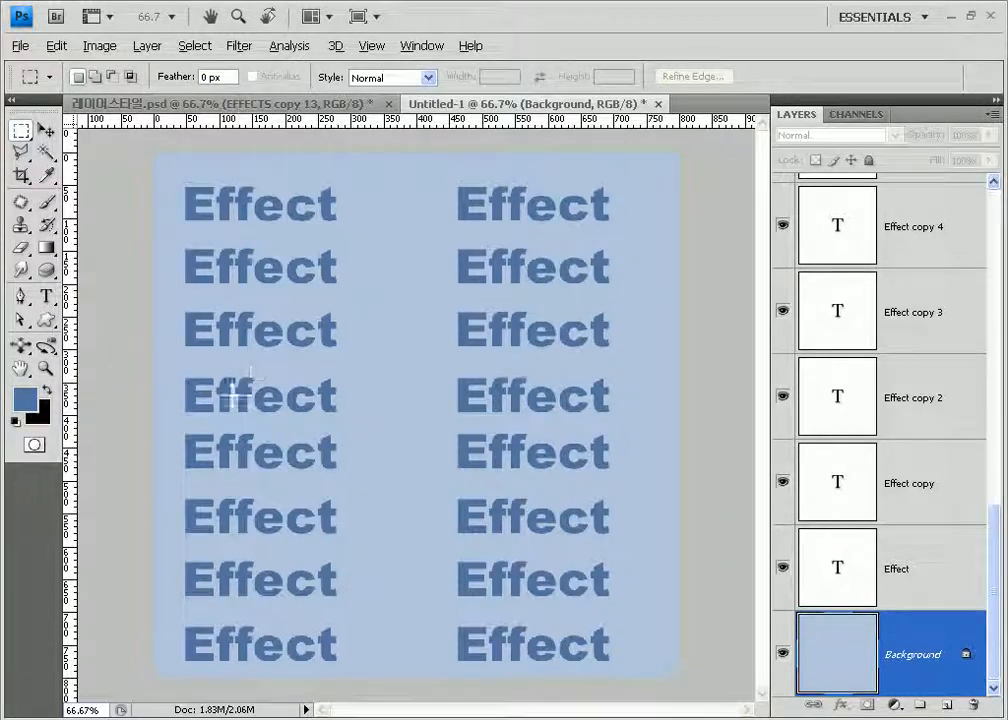
left_click_drag(188, 273, 440, 322)
left_click_drag(604, 311, 681, 297)
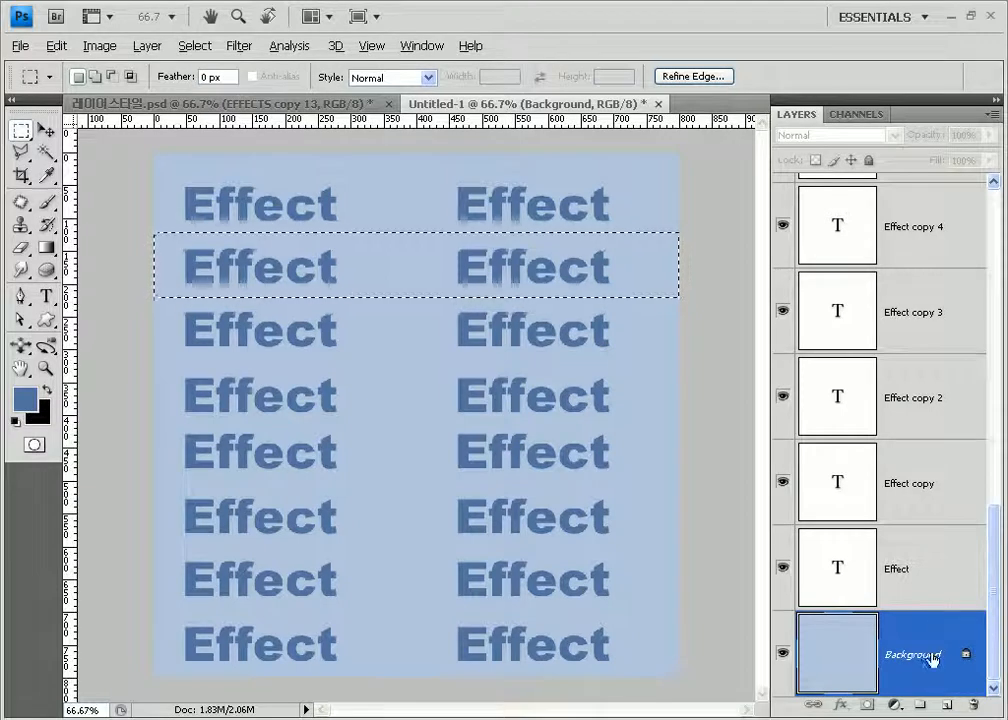
Step: Create a new layer above the Background, fill the selected band with the default black foreground color, and deselect
left_click(946, 705)
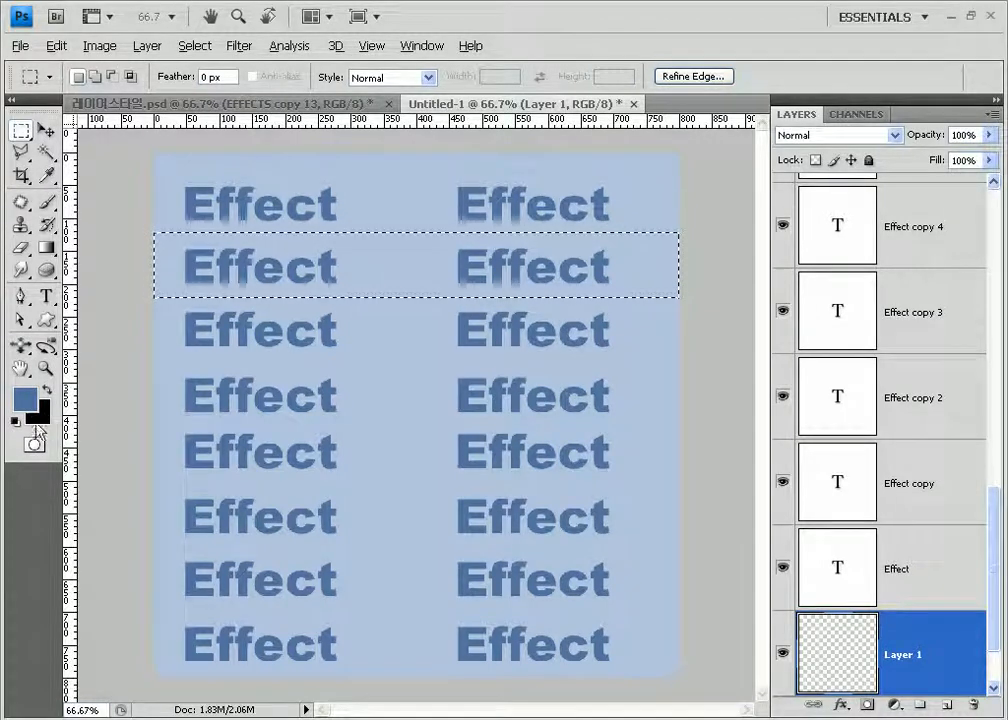
left_click(15, 421)
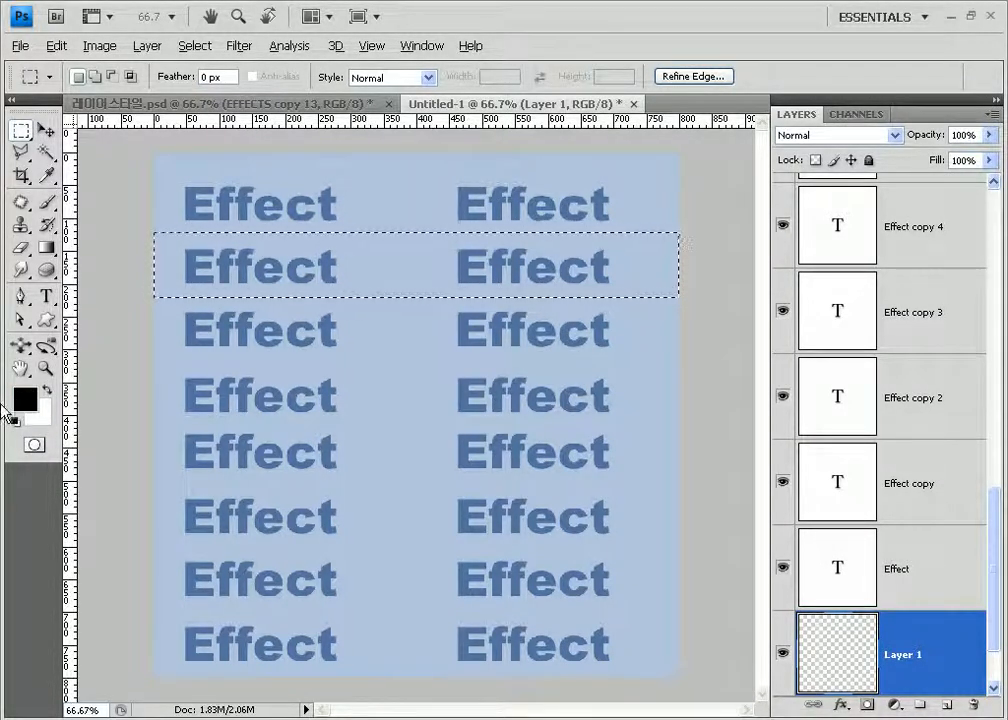
key("alt+BackSpace")
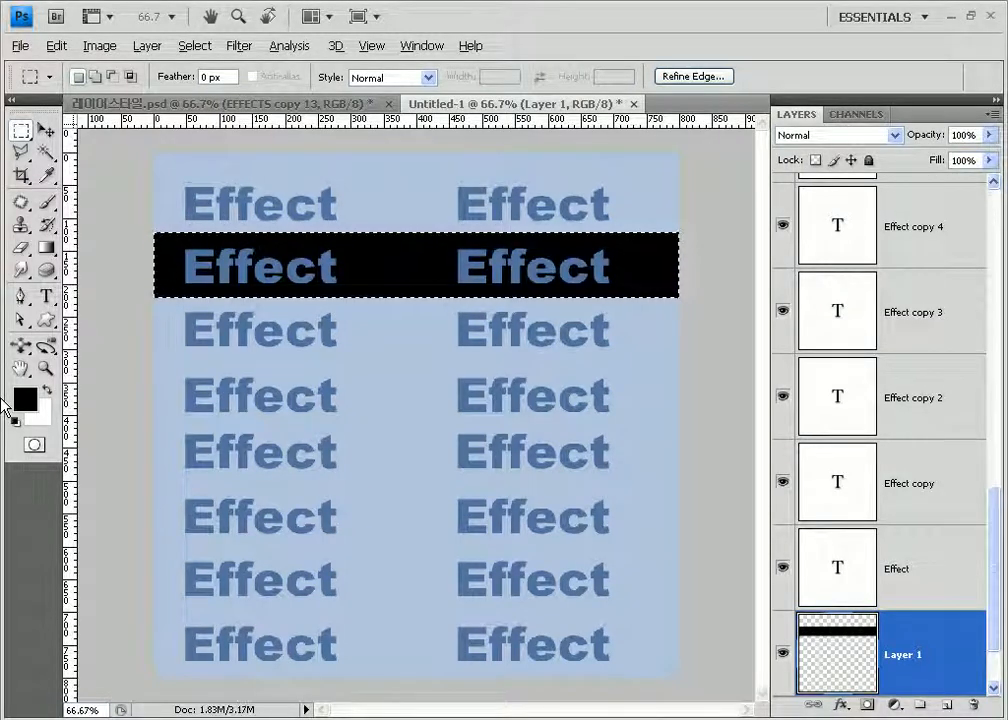
key("ctrl+d")
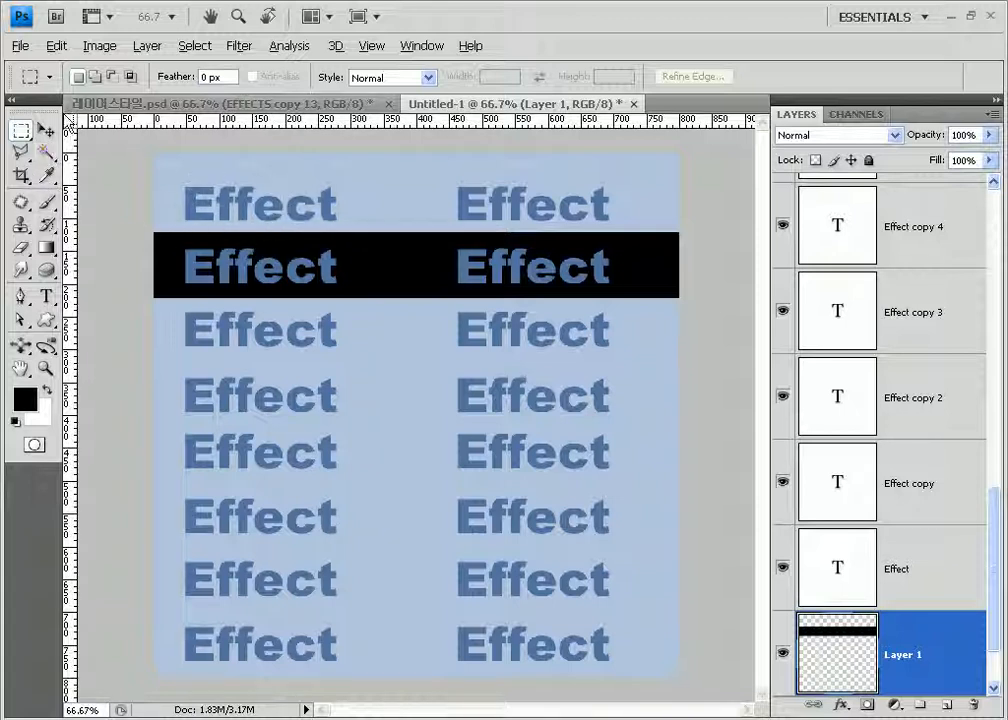
Step: Add a Drop Shadow layer style to the first Effect text near the canvas's upper-left corner
left_click(46, 130)
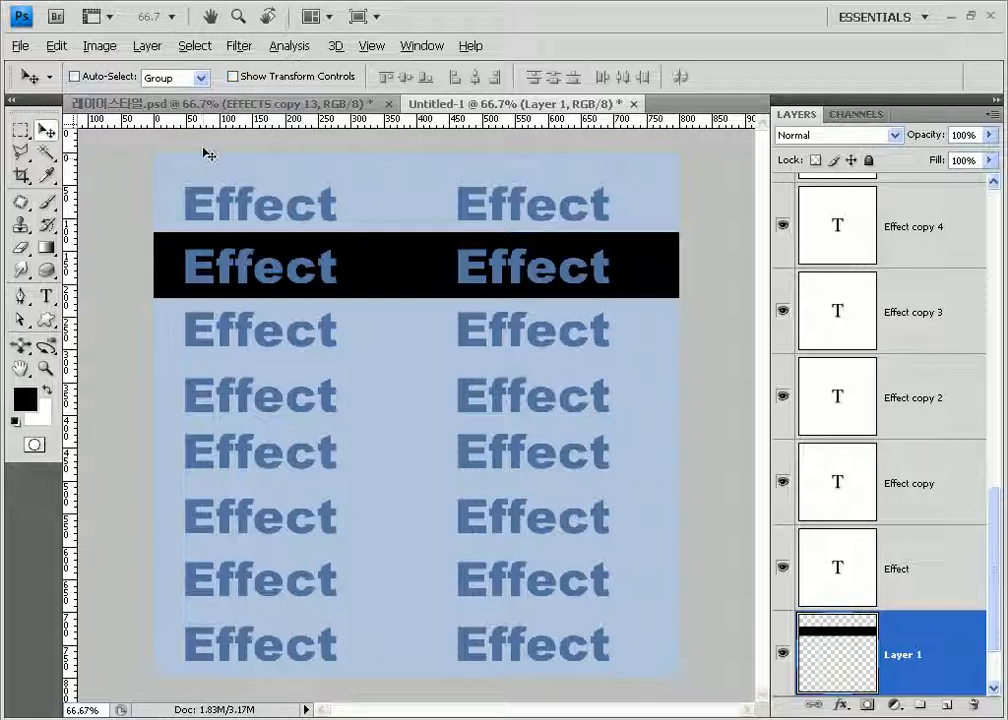
left_click(222, 212, "ctrl")
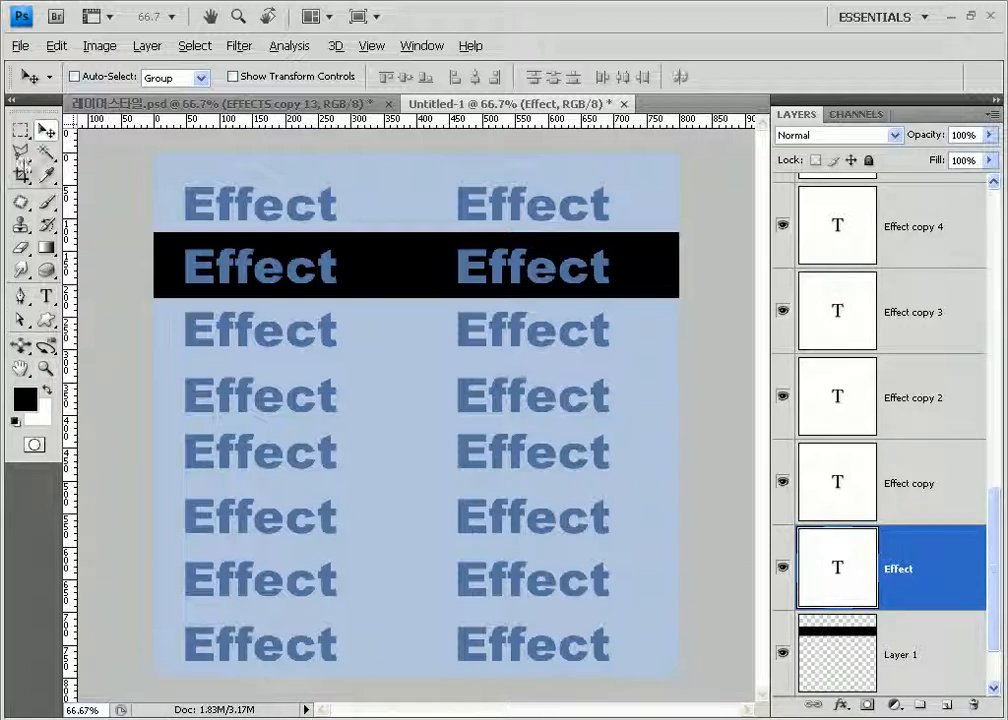
left_click(145, 47)
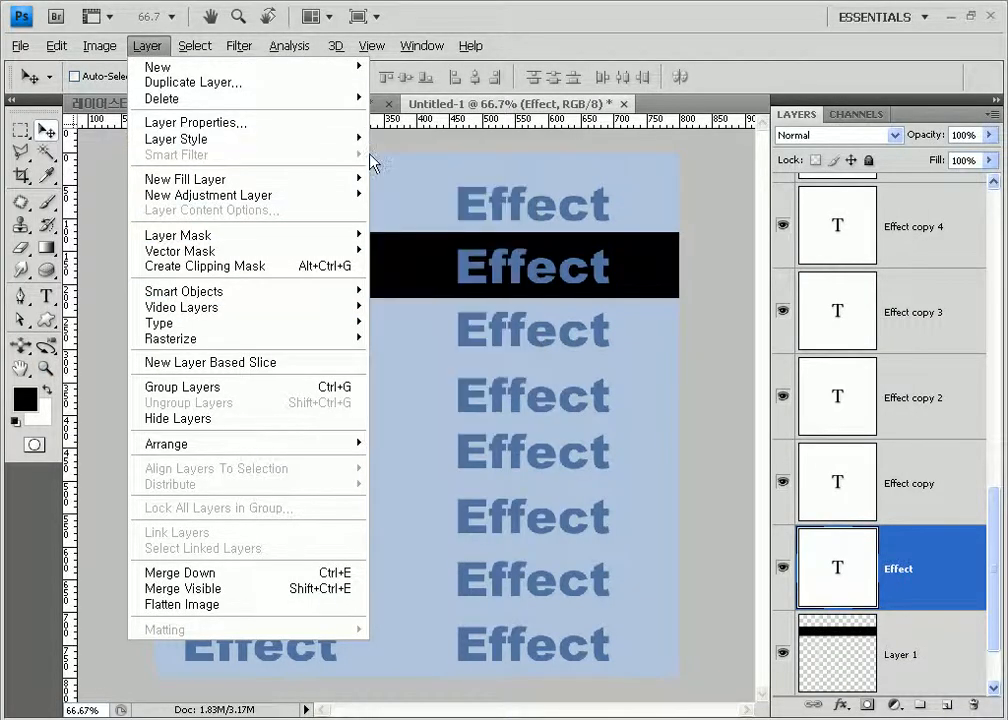
mouse_move(349, 140)
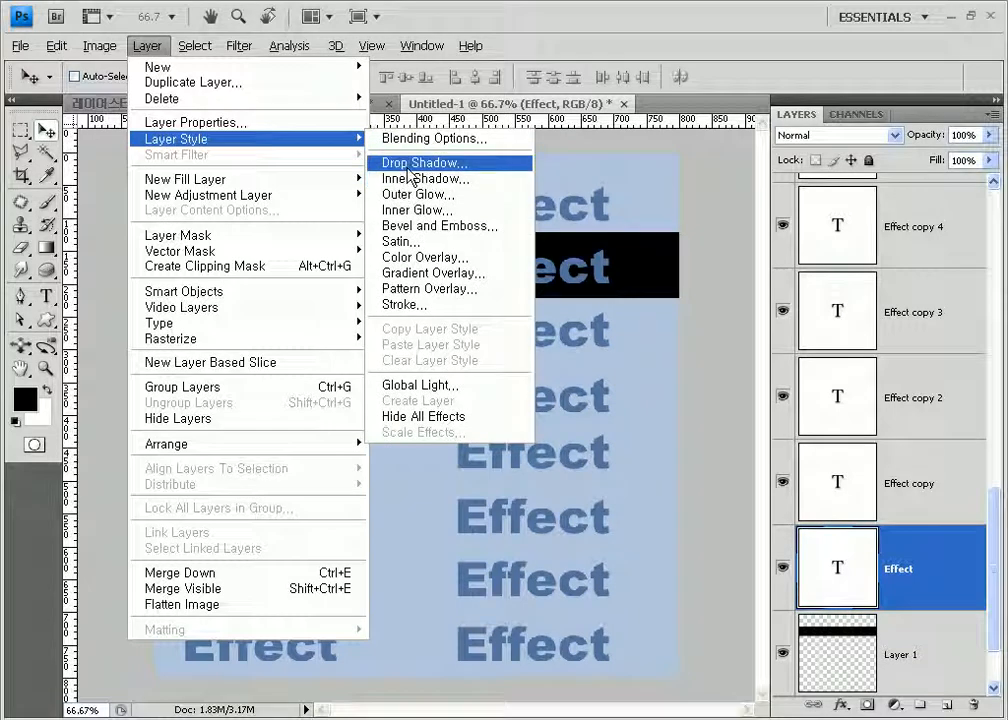
left_click(410, 164)
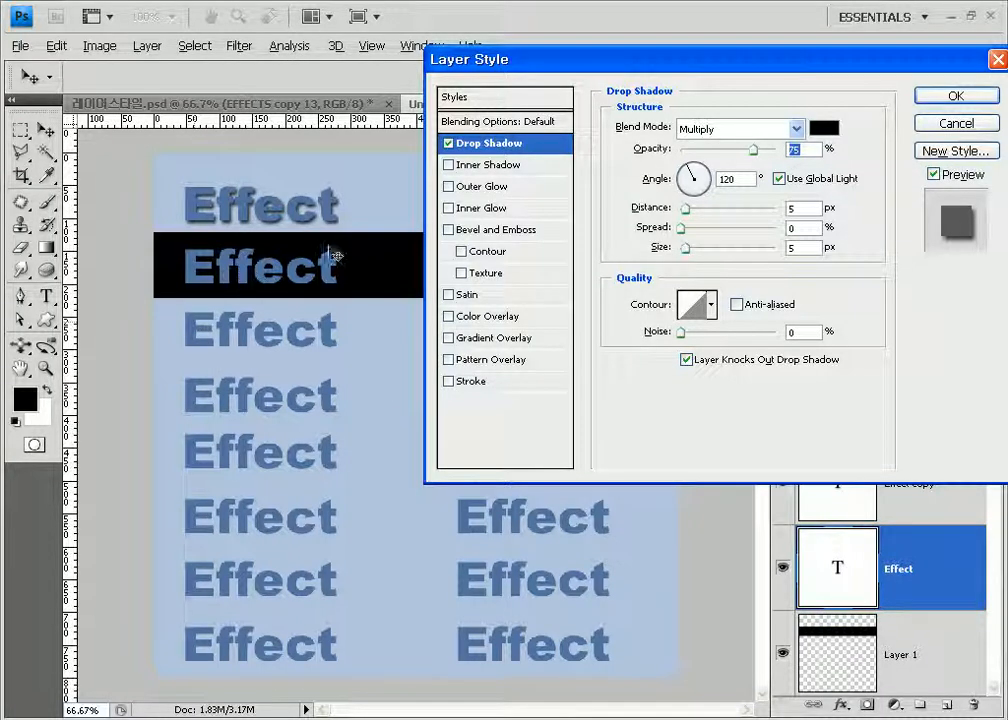
Step: Try the drop shadow with the Screen blend mode and the near-white color #fffafa
left_click(738, 129)
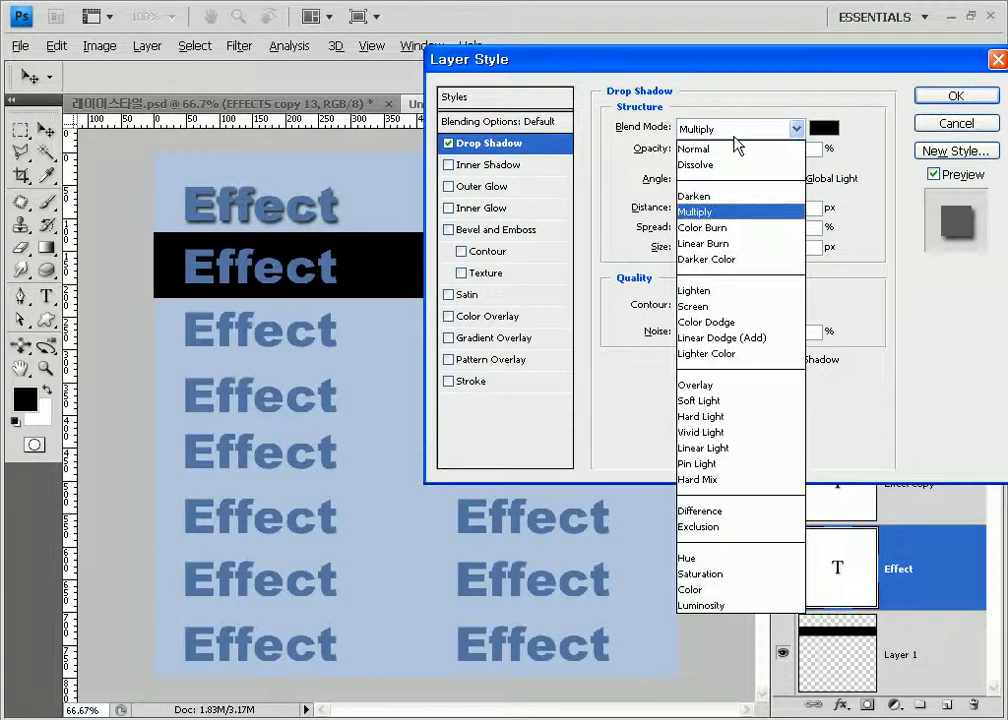
left_click(700, 308)
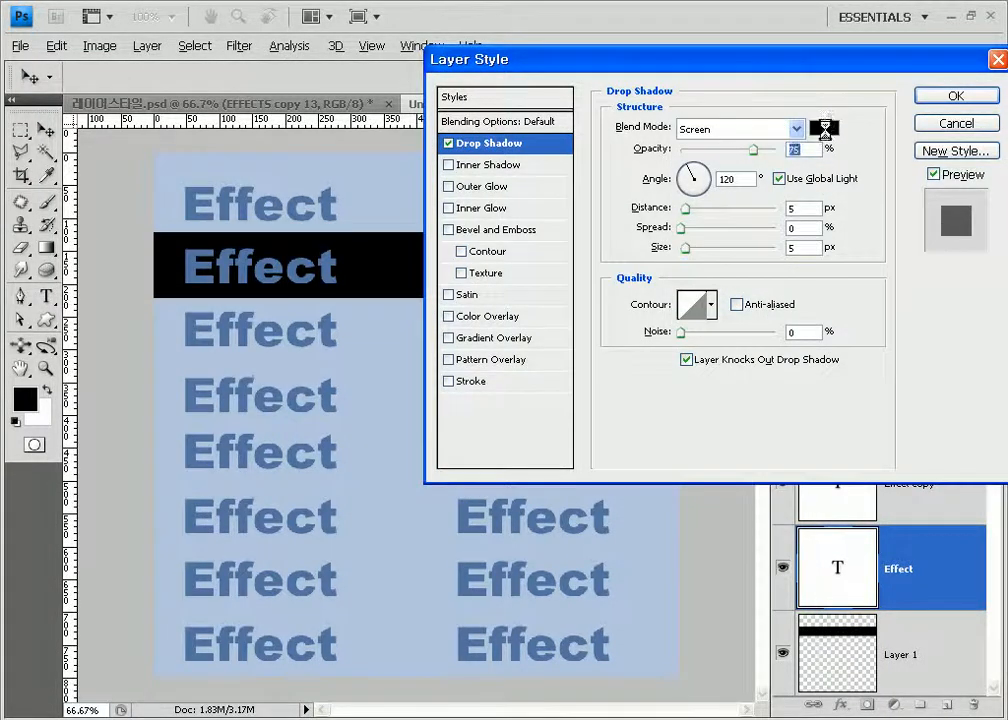
left_click(824, 128)
left_click_drag(140, 180, 126, 140)
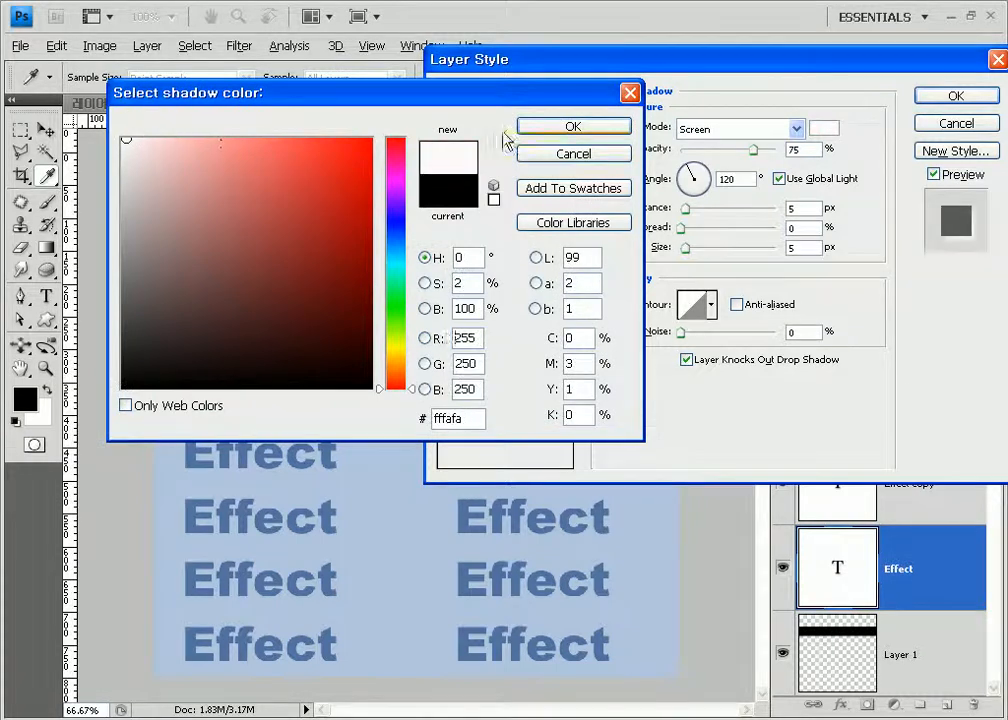
left_click(573, 128)
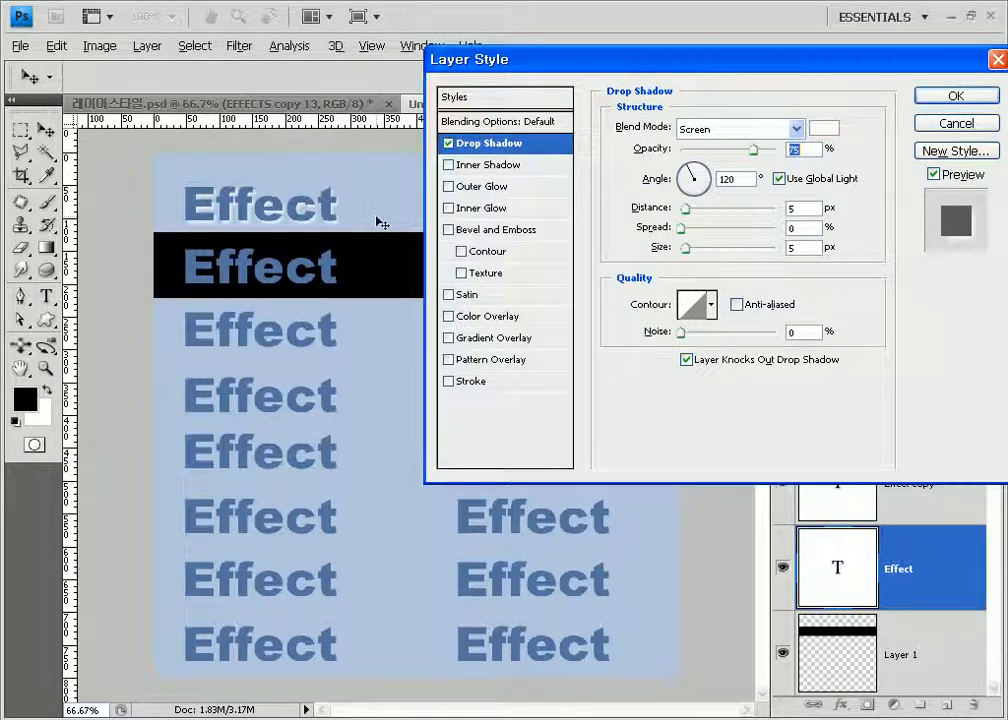
Step: Set the drop shadow's blend mode back to Multiply and its color back to black
left_click(794, 128)
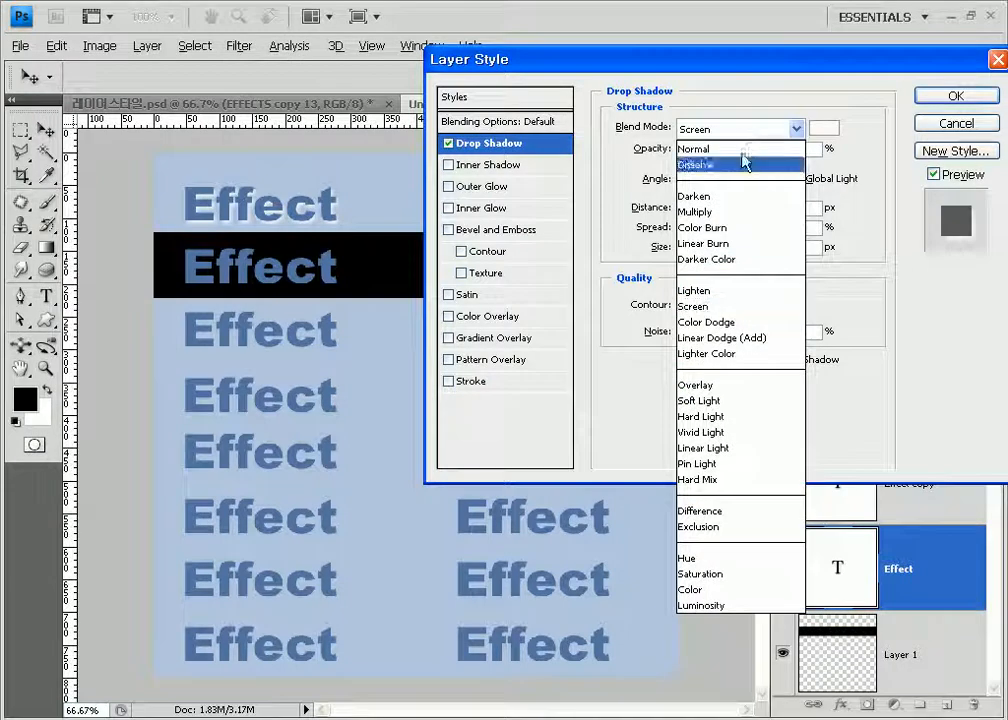
left_click(742, 212)
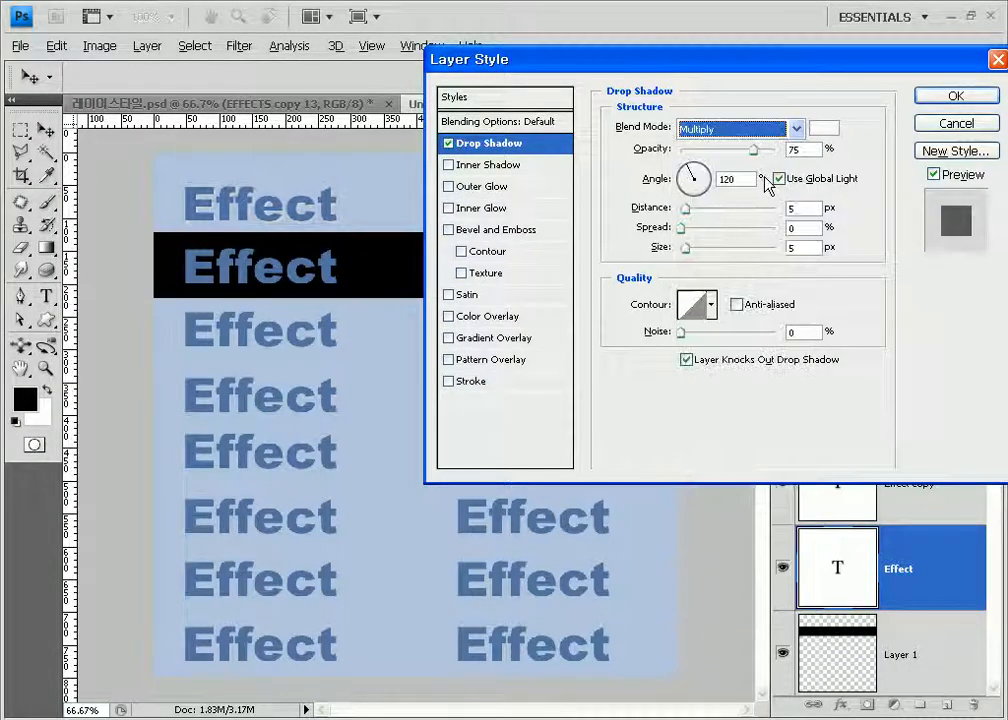
left_click(823, 128)
left_click_drag(250, 300, 270, 419)
left_click(555, 126)
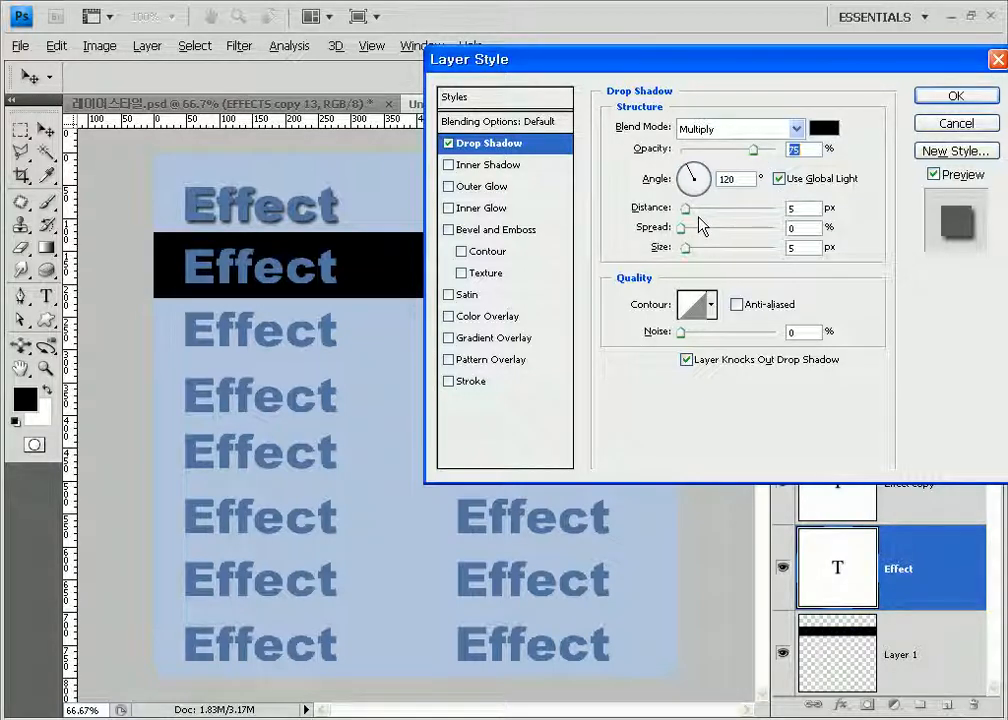
Step: Try a drop shadow distance of 6 px, reset it to 5 px, and increase the shadow size to 16 px
mouse_move(687, 208)
left_mouse_down()
mouse_move(710, 218)
mouse_move(687, 222)
left_mouse_up()
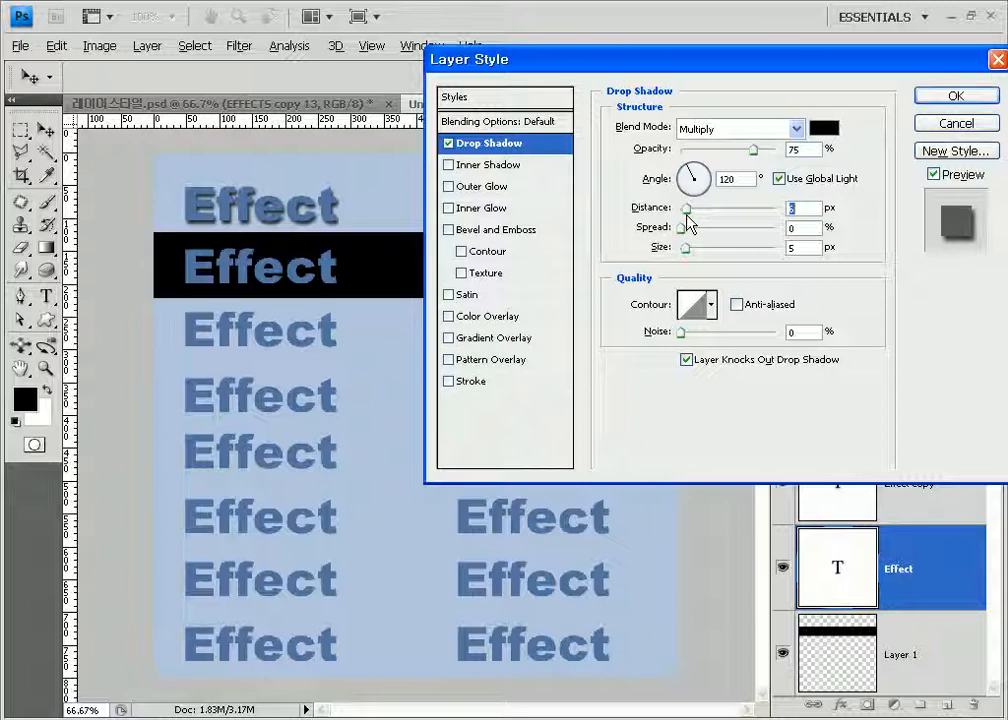
type("5")
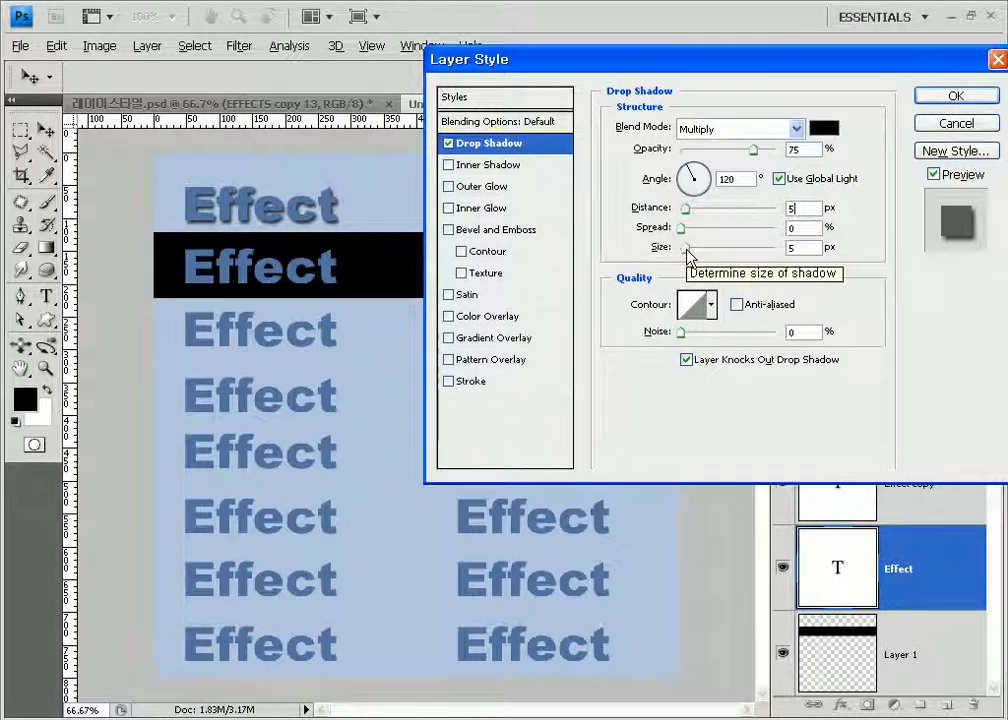
left_click_drag(686, 248, 695, 250)
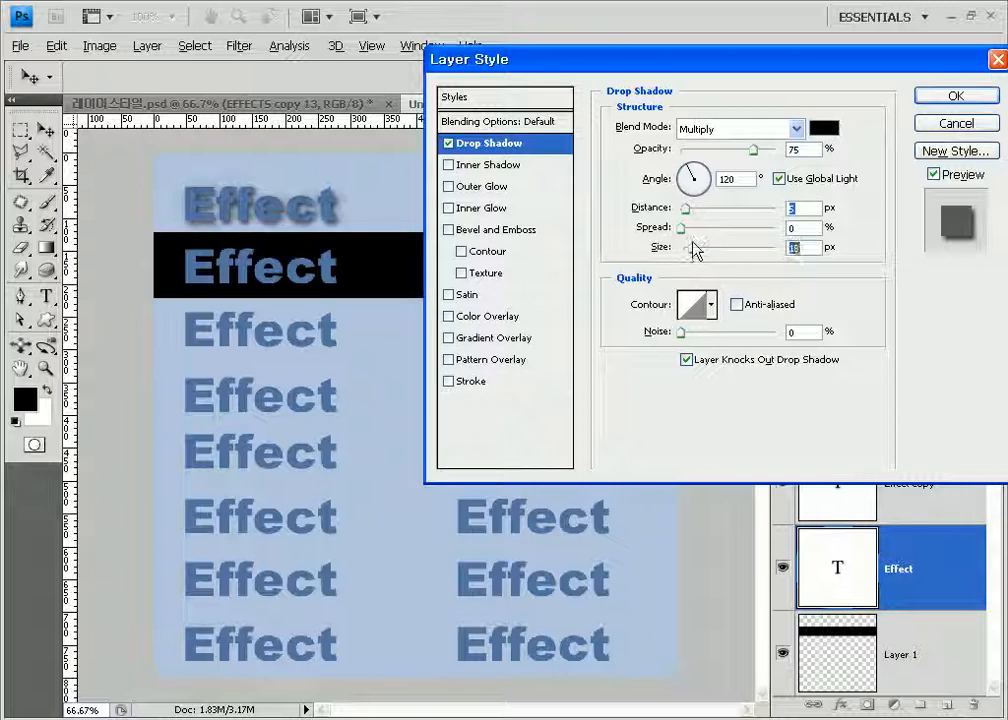
left_click_drag(695, 250, 699, 250)
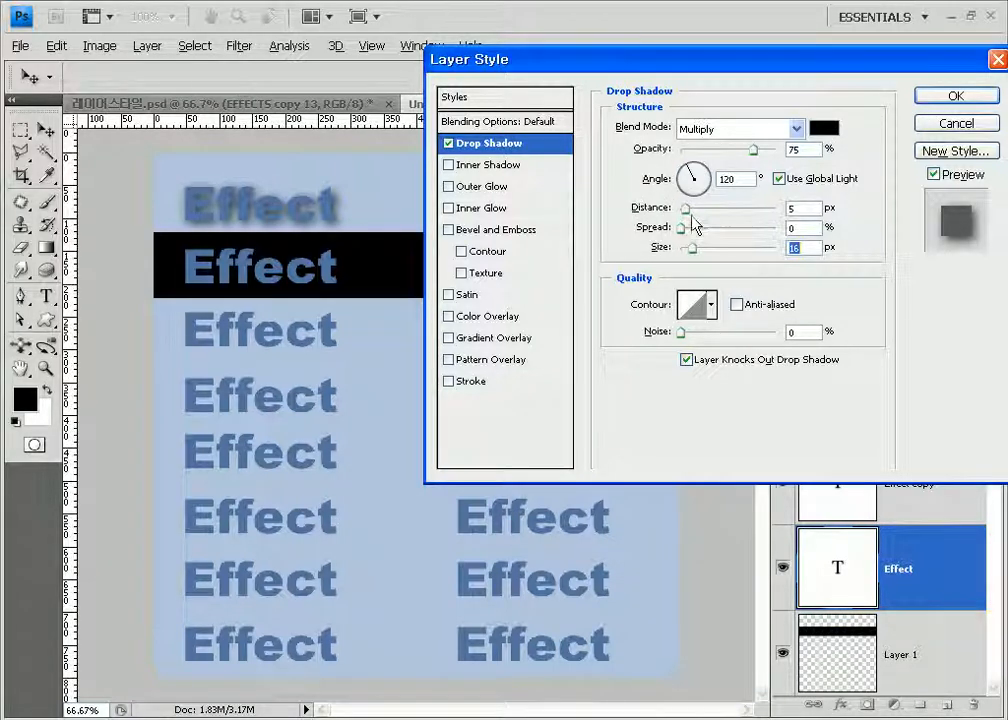
Step: Try the drop shadow's spread, leaving it at 0%, and reset the shadow size to 5 px
left_click_drag(682, 229, 672, 268)
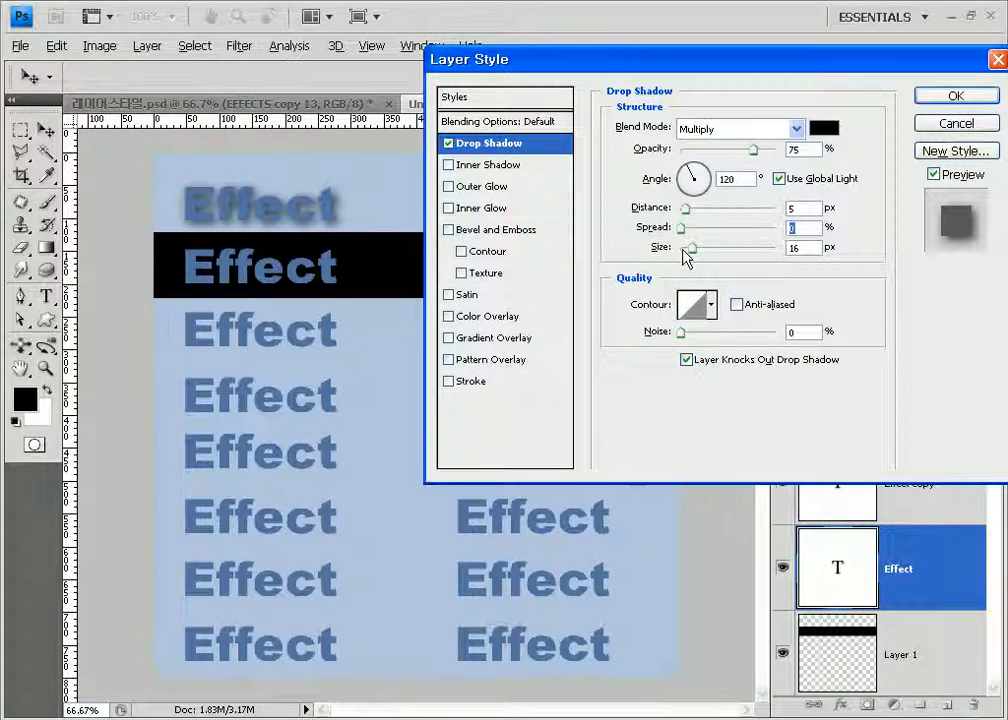
key("Tab")
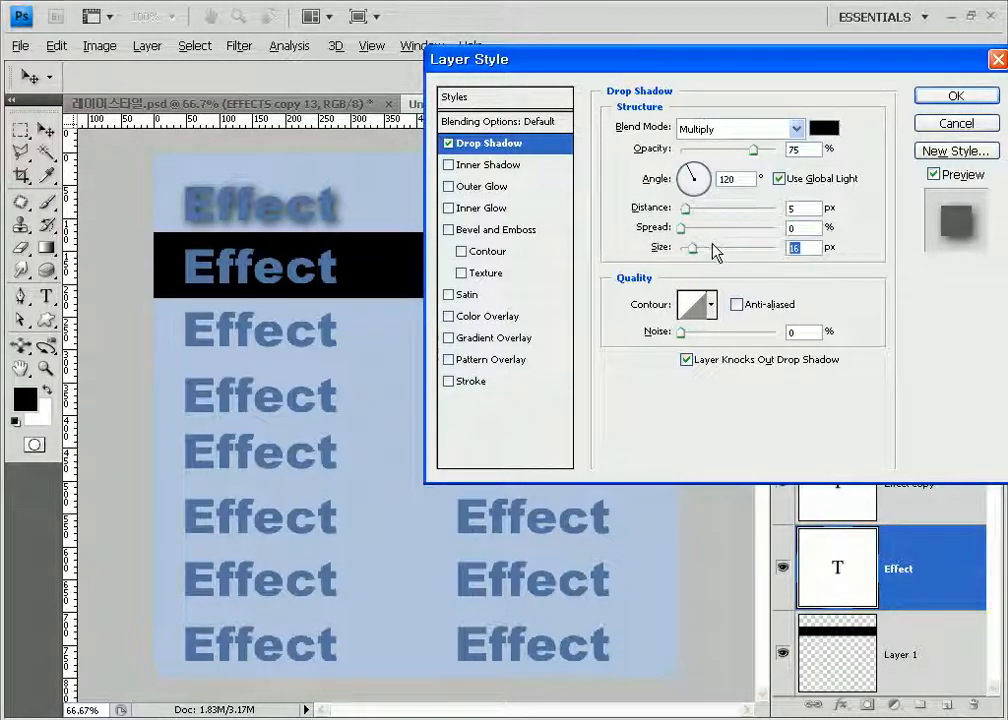
type("5")
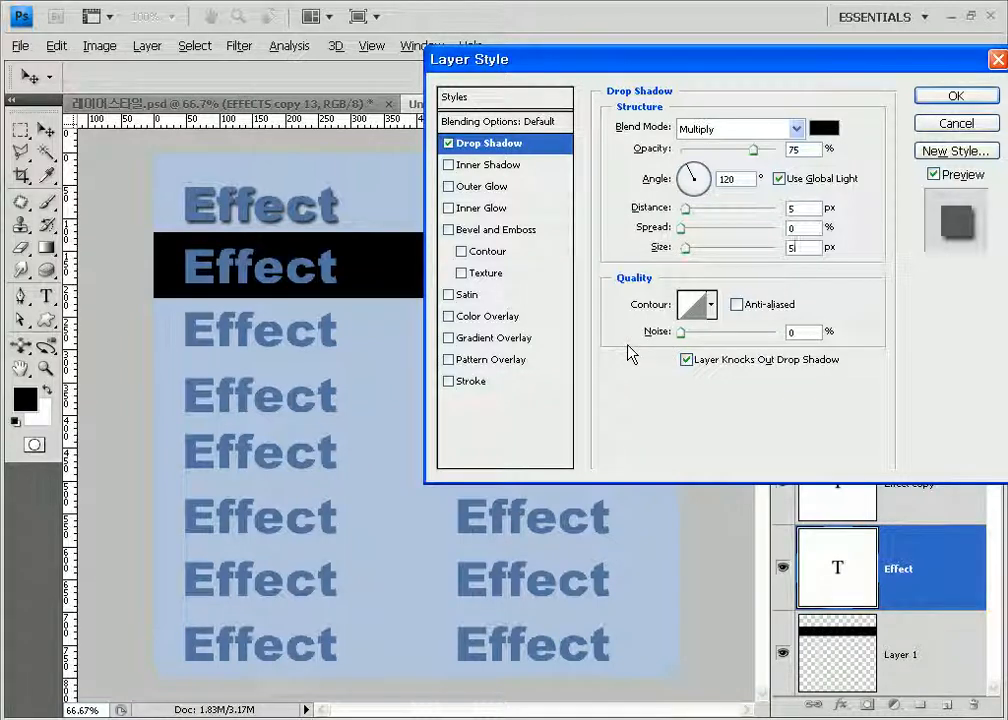
Step: Try the inverted-cone contour on the drop shadow and offset the shadow on the canvas to distance 86 px, angle -165°
left_click(711, 304)
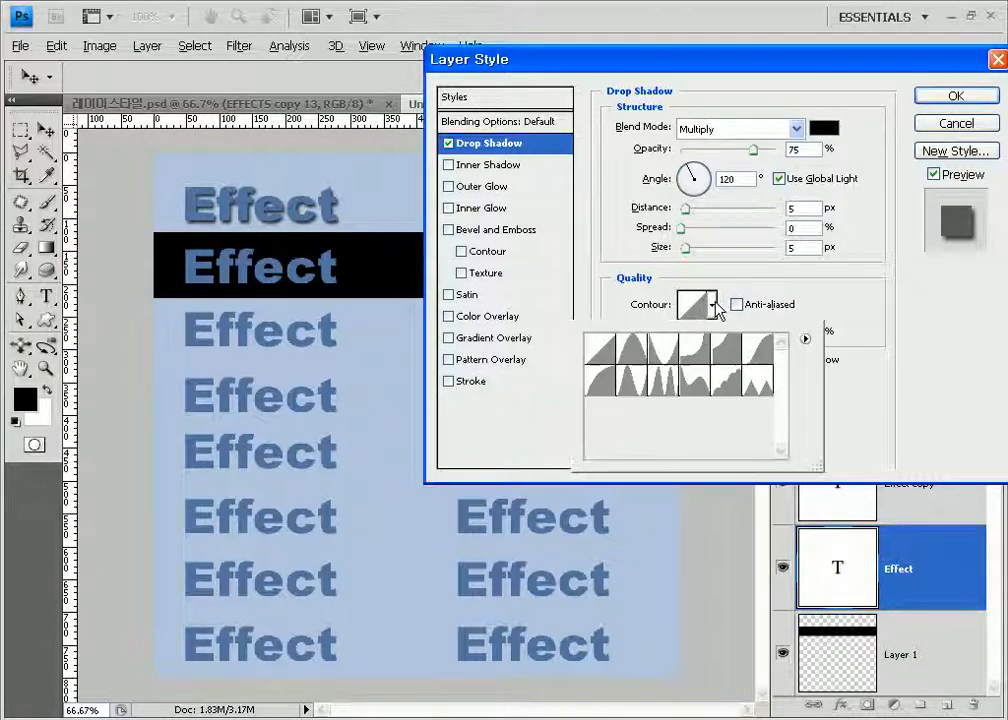
left_click(670, 352)
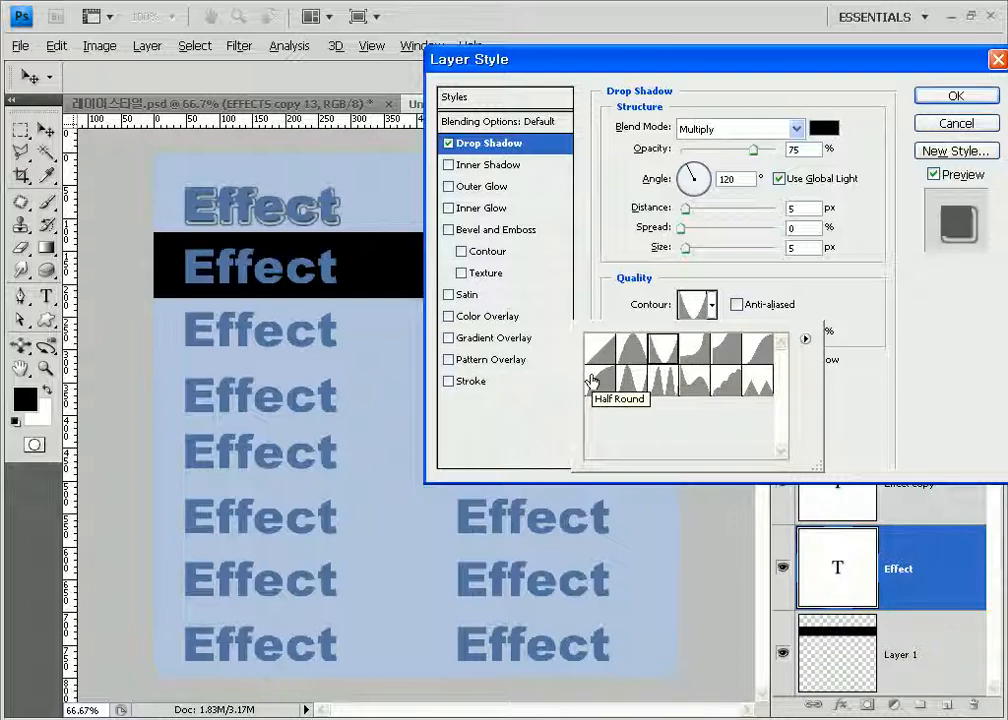
left_click_drag(268, 205, 333, 193)
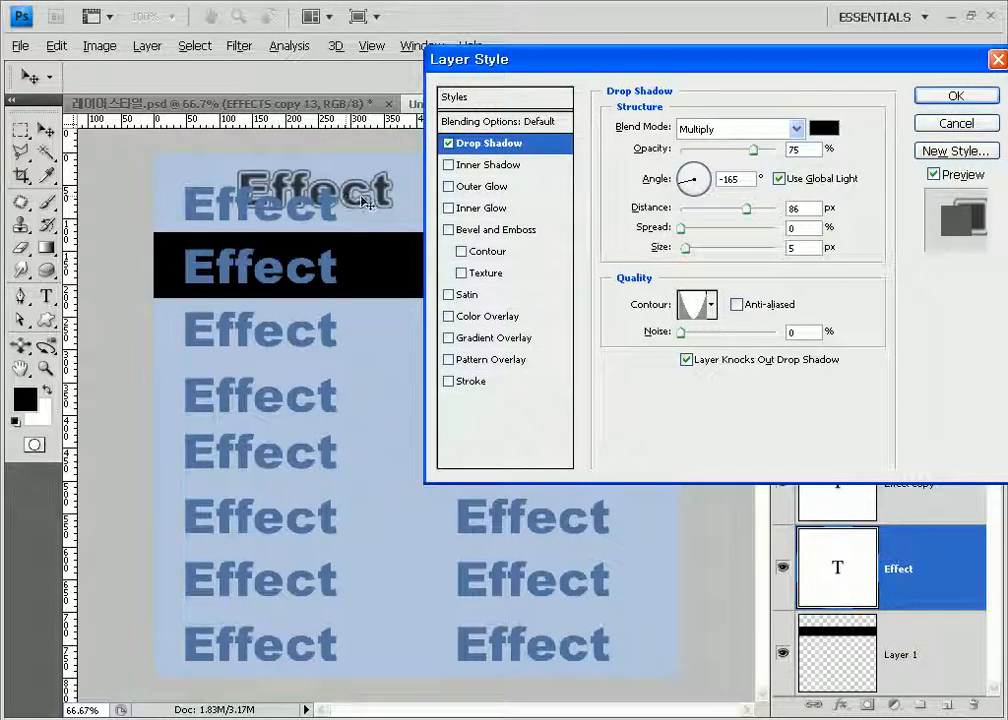
Step: Try the double-peaked contour on the drop shadow, and restore the straight diagonal contour
left_click(714, 307)
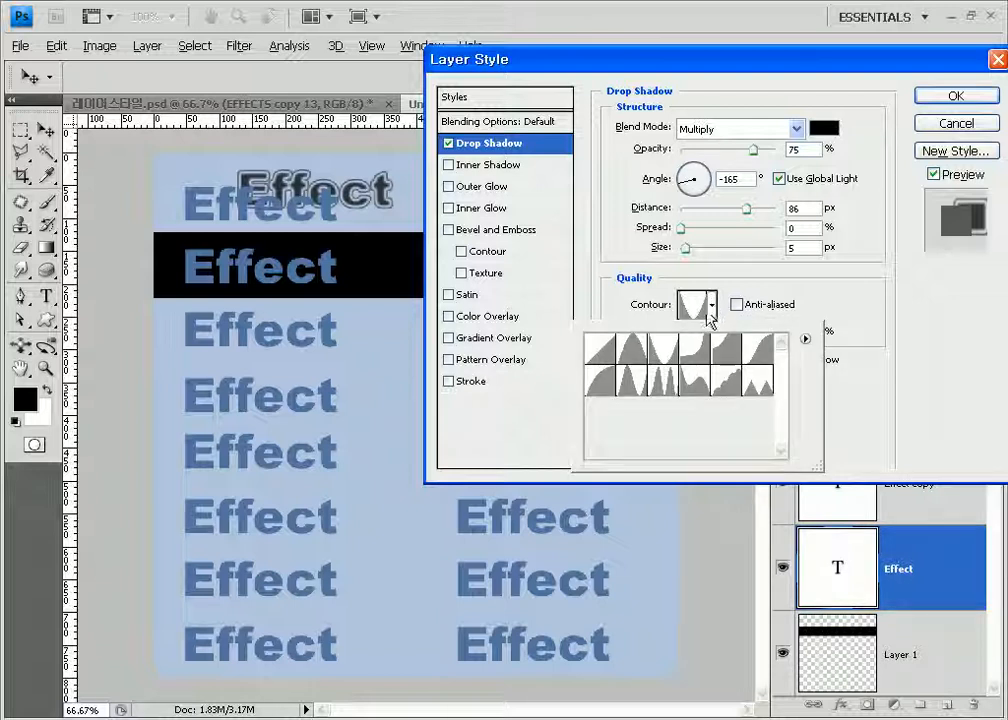
left_click(663, 385)
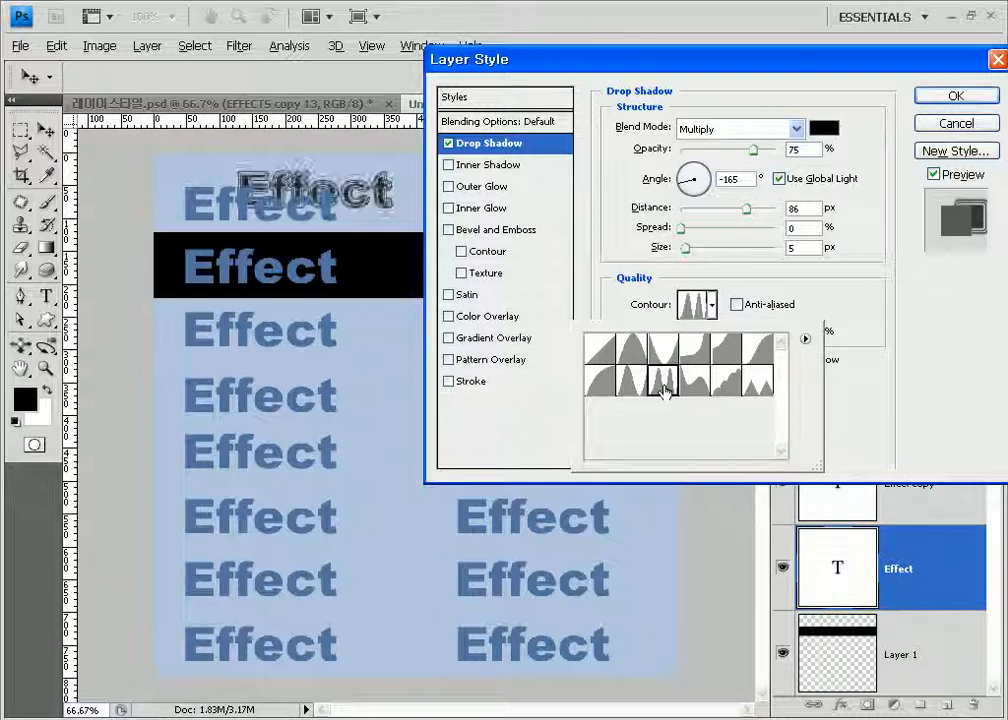
left_click(712, 316)
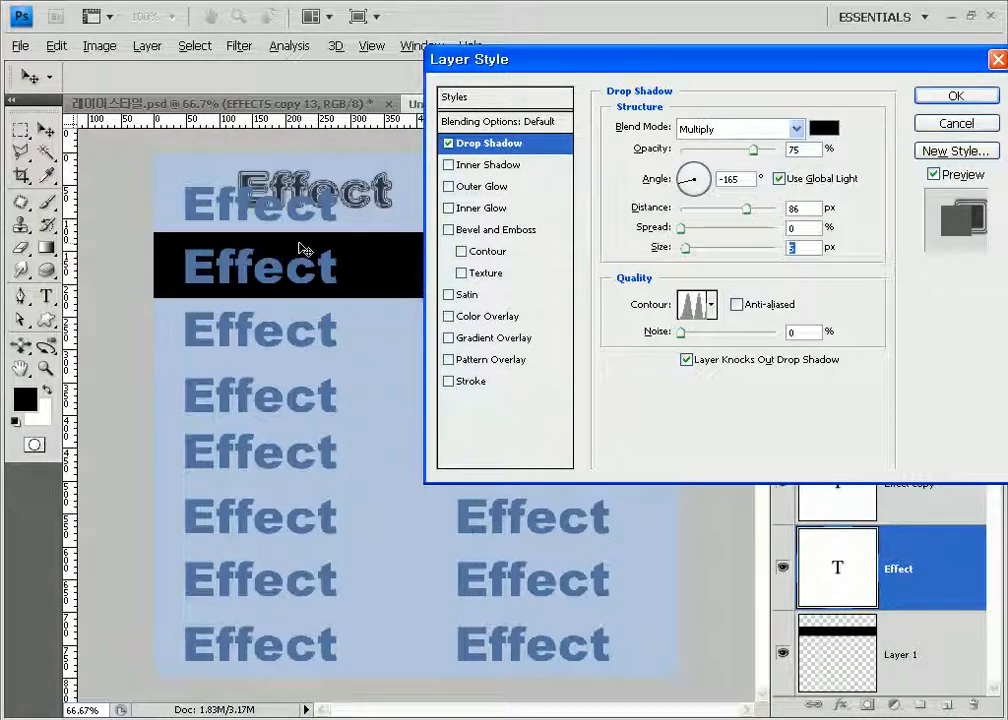
left_click(711, 305)
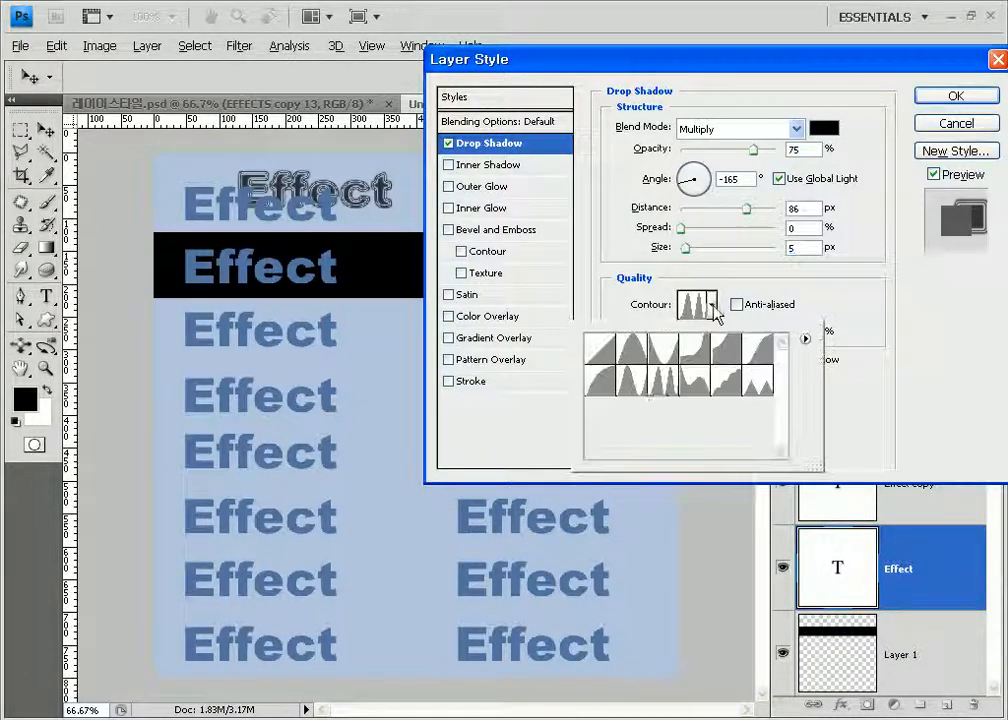
left_click(602, 350)
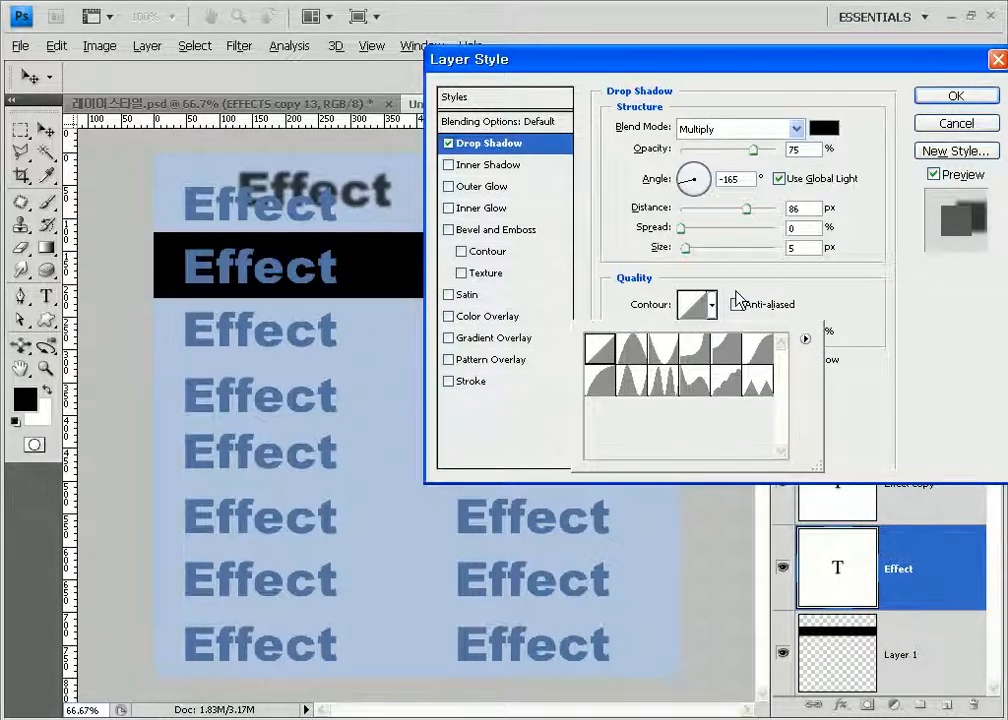
Step: Set the drop shadow's angle to 126° and its distance to 9 px
left_click_drag(692, 181, 693, 182)
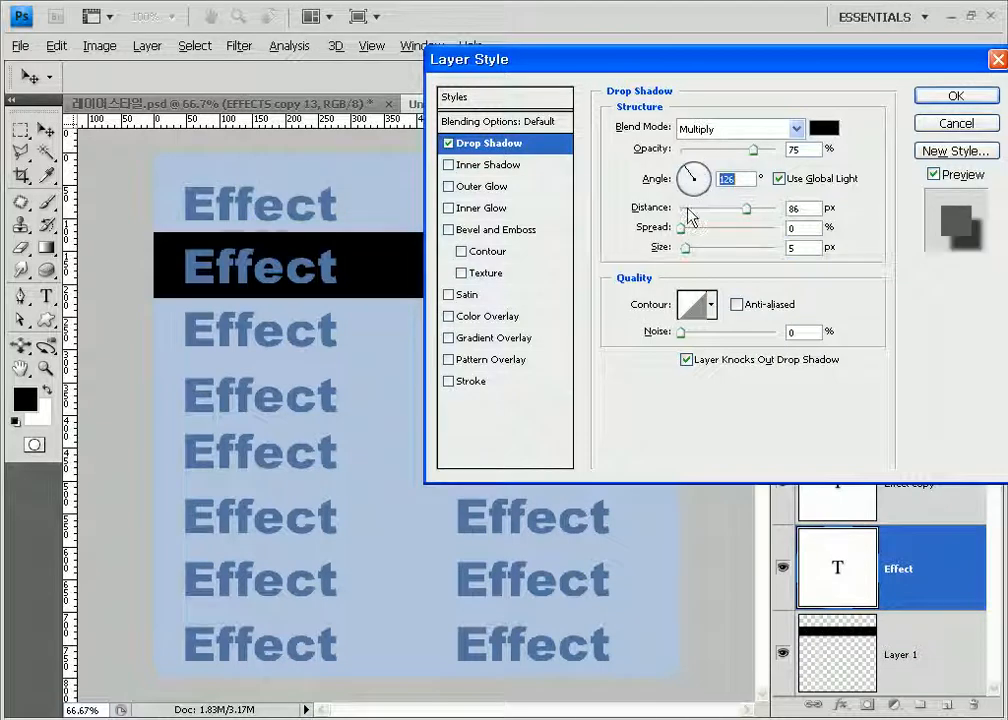
left_click(703, 208)
left_click_drag(703, 212, 689, 214)
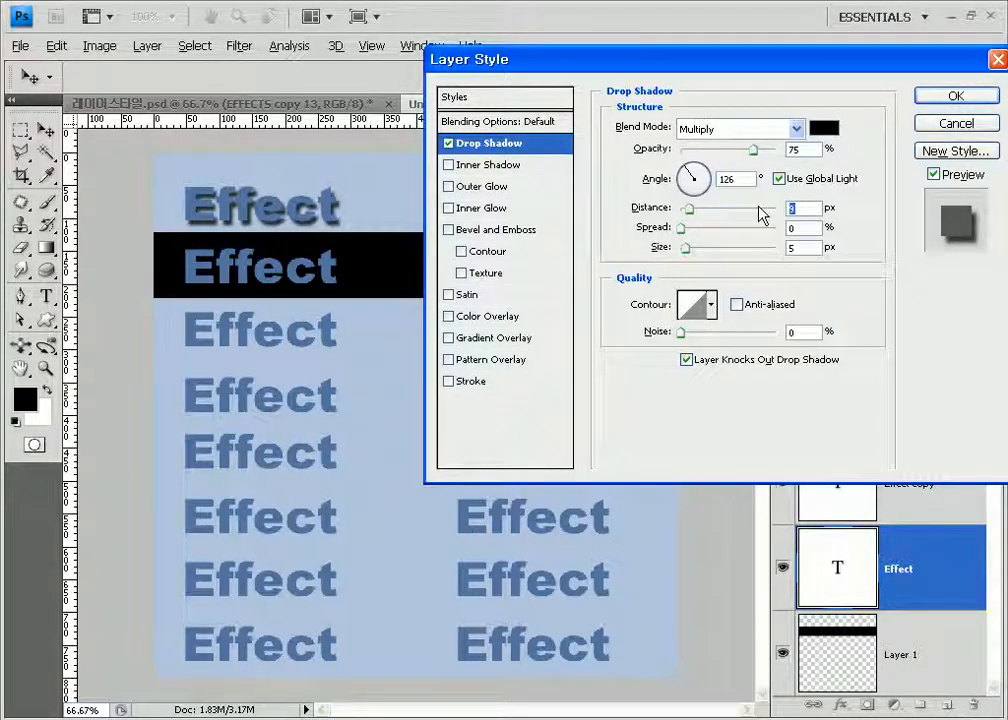
Step: Set the drop shadow's distance to 5 px and apply the style to the first Effect layer
type("5")
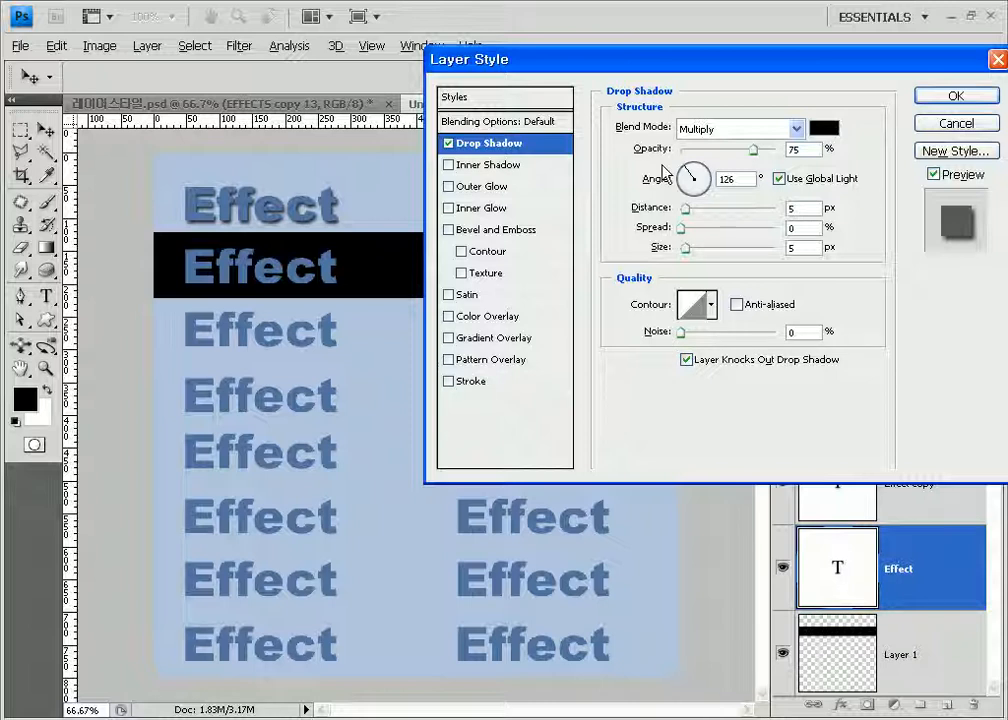
left_click(958, 96)
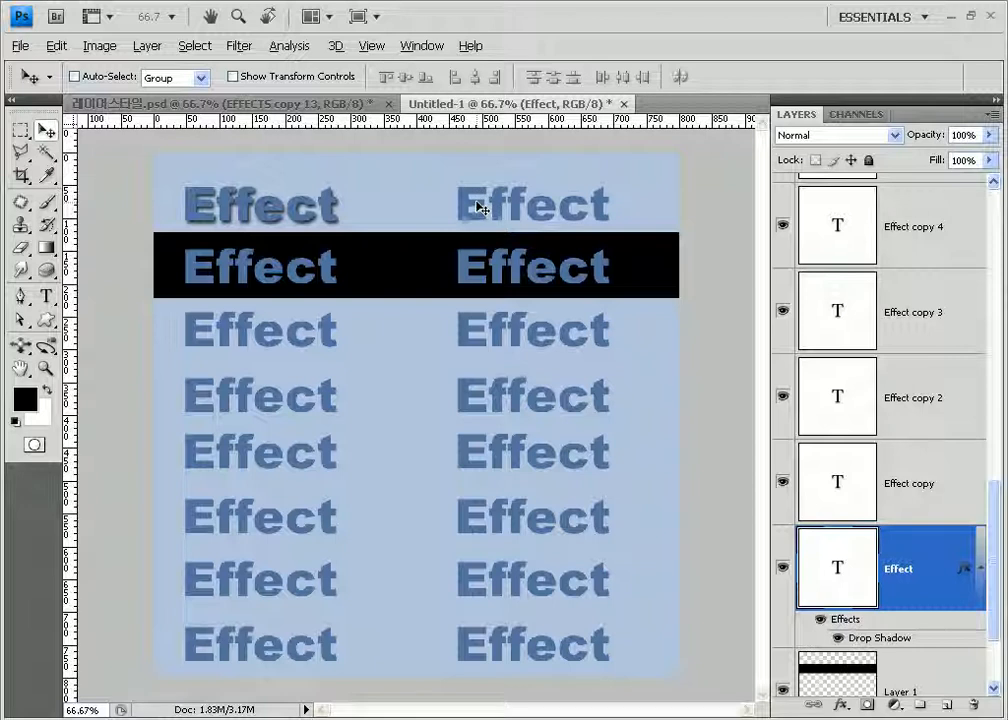
Step: Add an Inner Shadow style to the Effect copy layer, keeping its text in the first row in view
key("alt+bracketright")
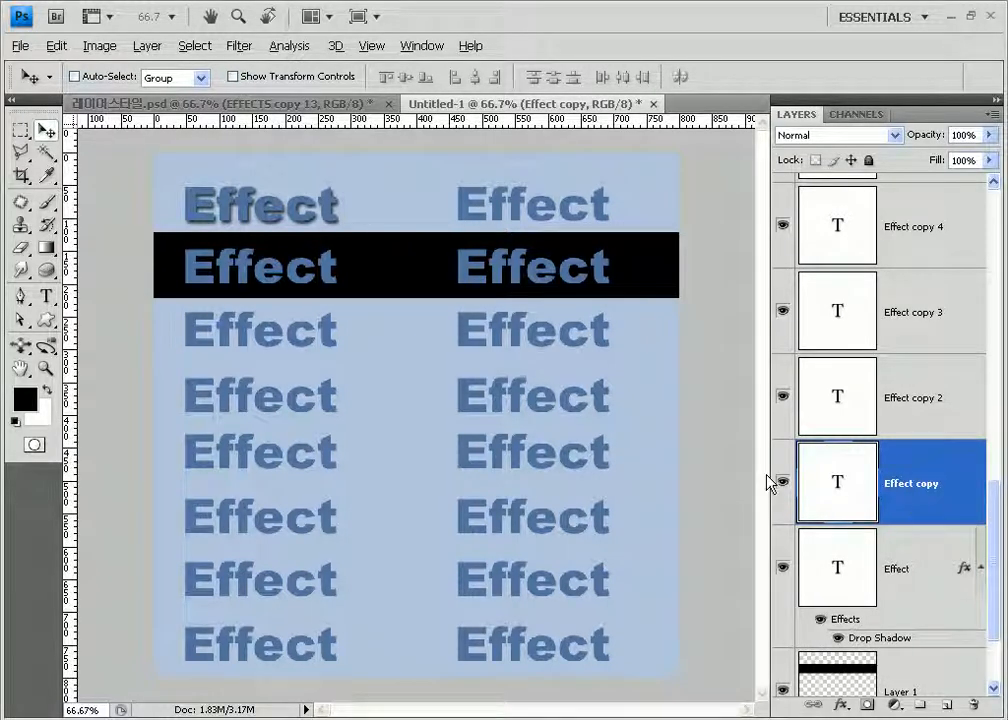
left_click(148, 50)
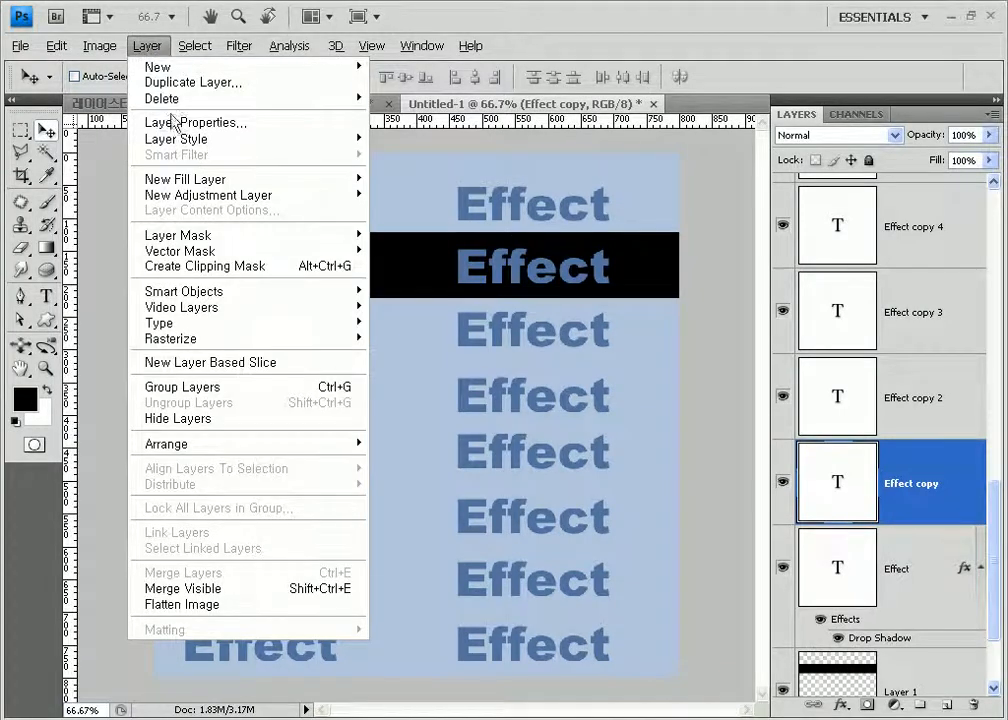
mouse_move(222, 140)
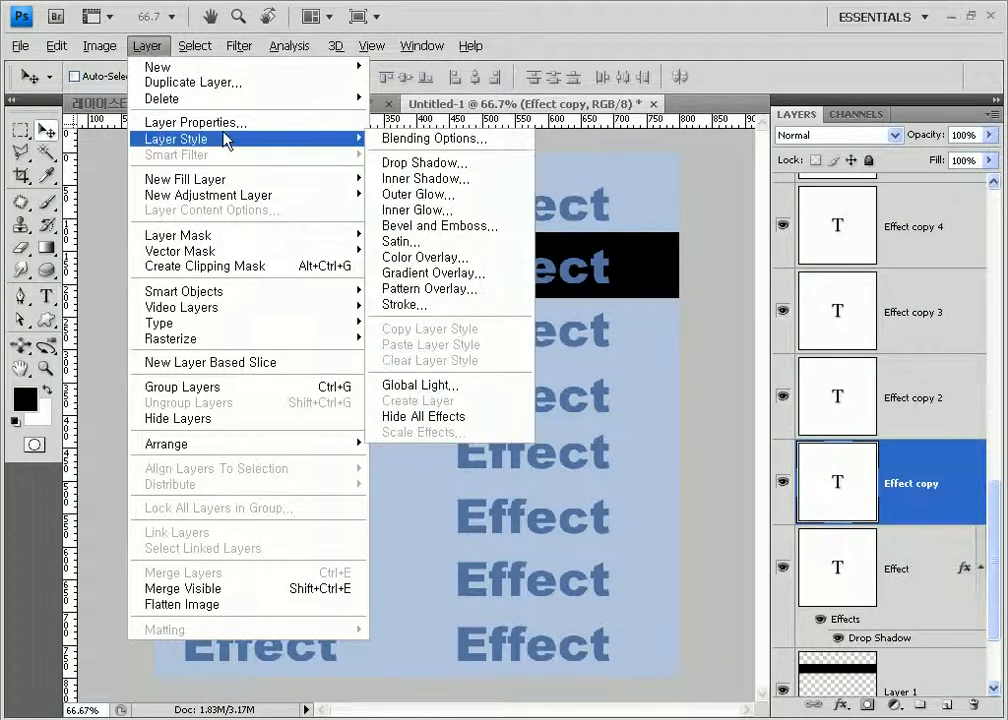
left_click(456, 182)
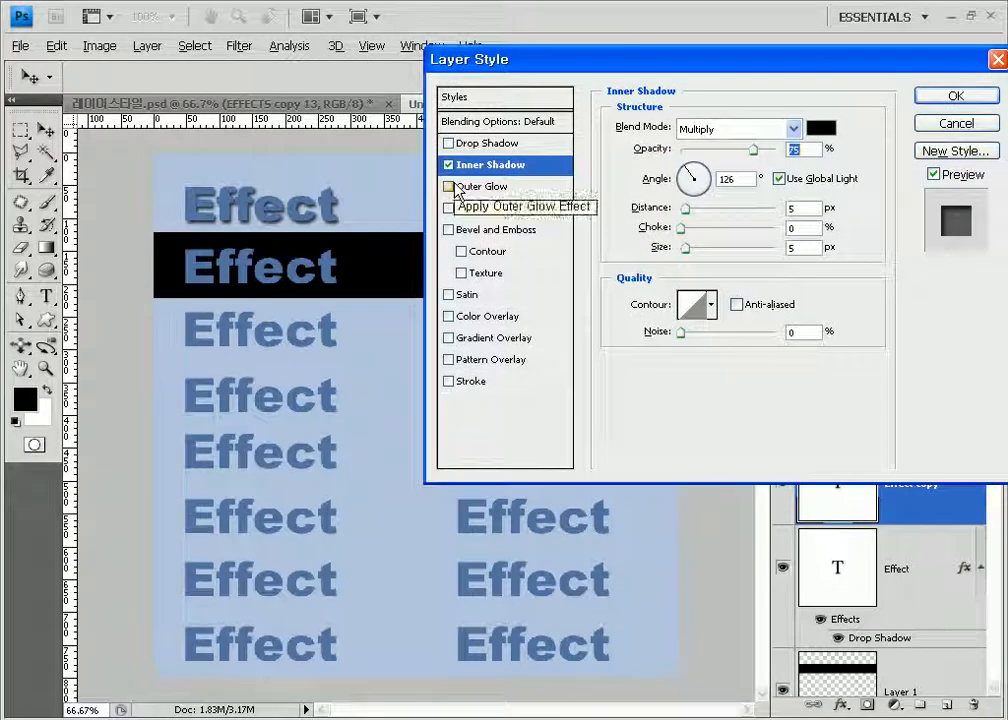
left_click_drag(494, 58, 414, 290)
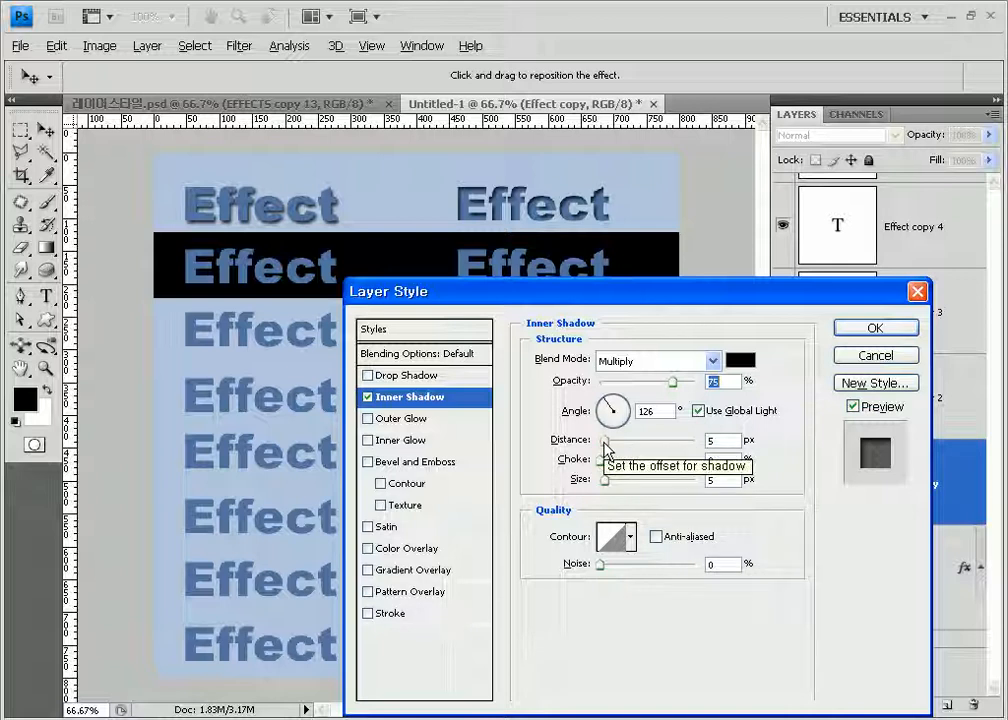
Step: Try inner shadow distances of 13 px and 8 px, and restore the distance to 5 px
left_click_drag(605, 448, 617, 457)
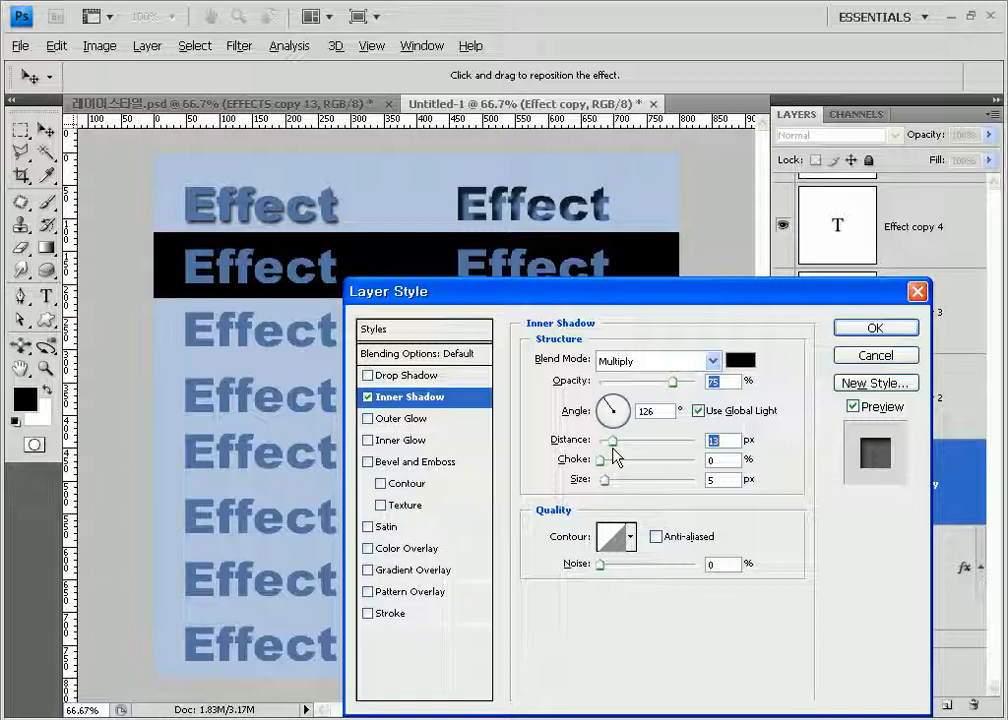
left_click_drag(613, 449, 607, 452)
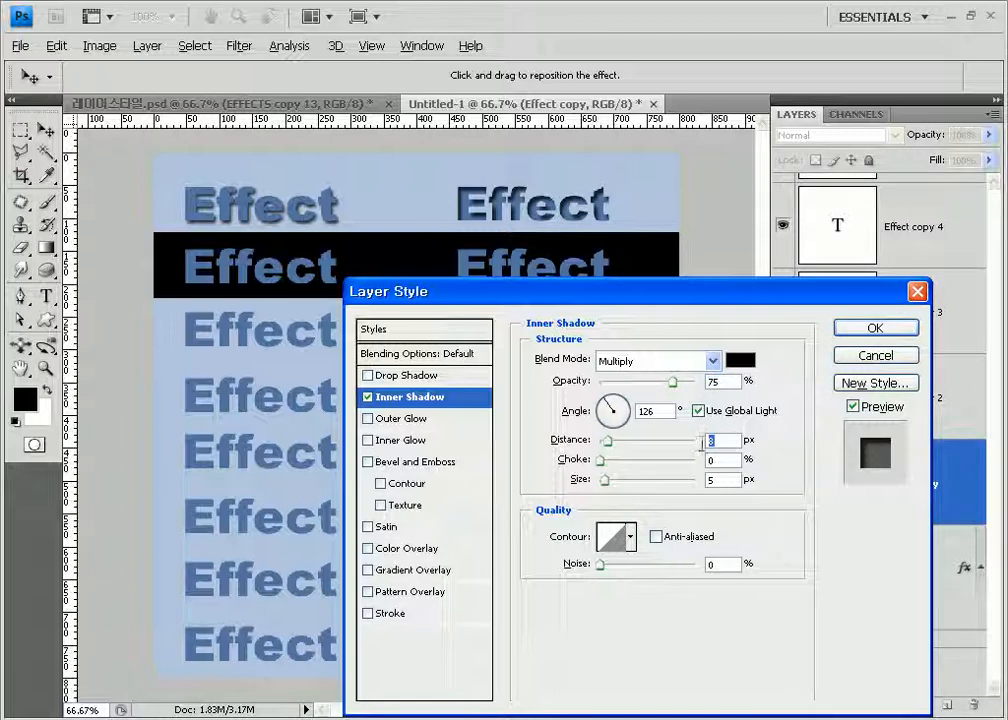
type("5")
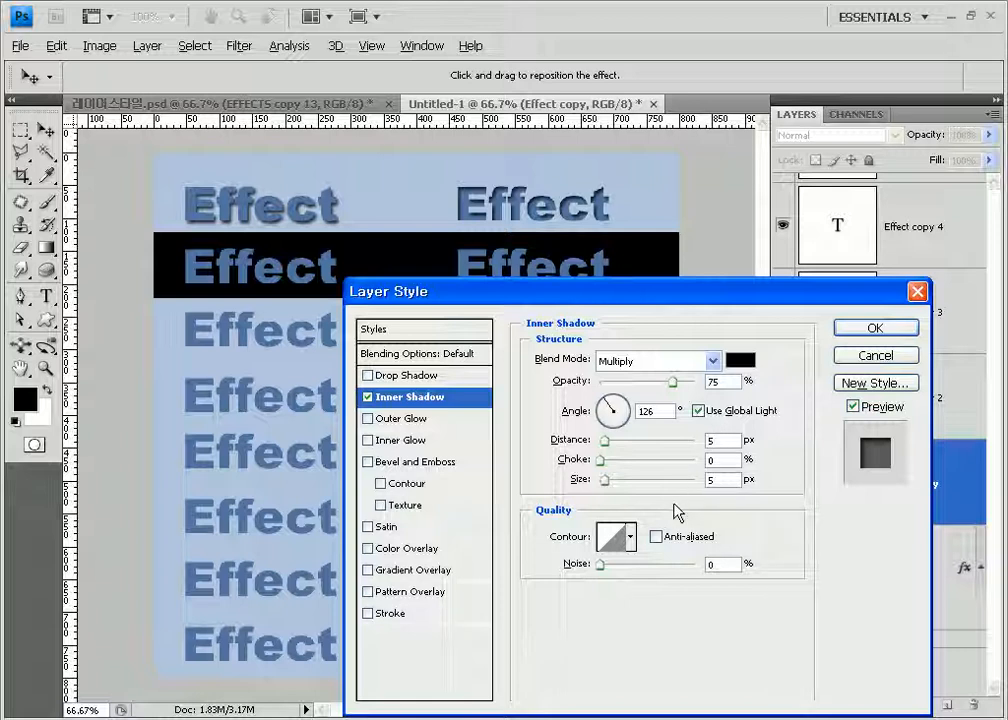
Step: Try the inner shadow at size 0 px, restore 5 px, and apply the effect with choke at 0%
mouse_move(606, 481)
left_mouse_down()
mouse_move(618, 488)
mouse_move(598, 485)
left_mouse_up()
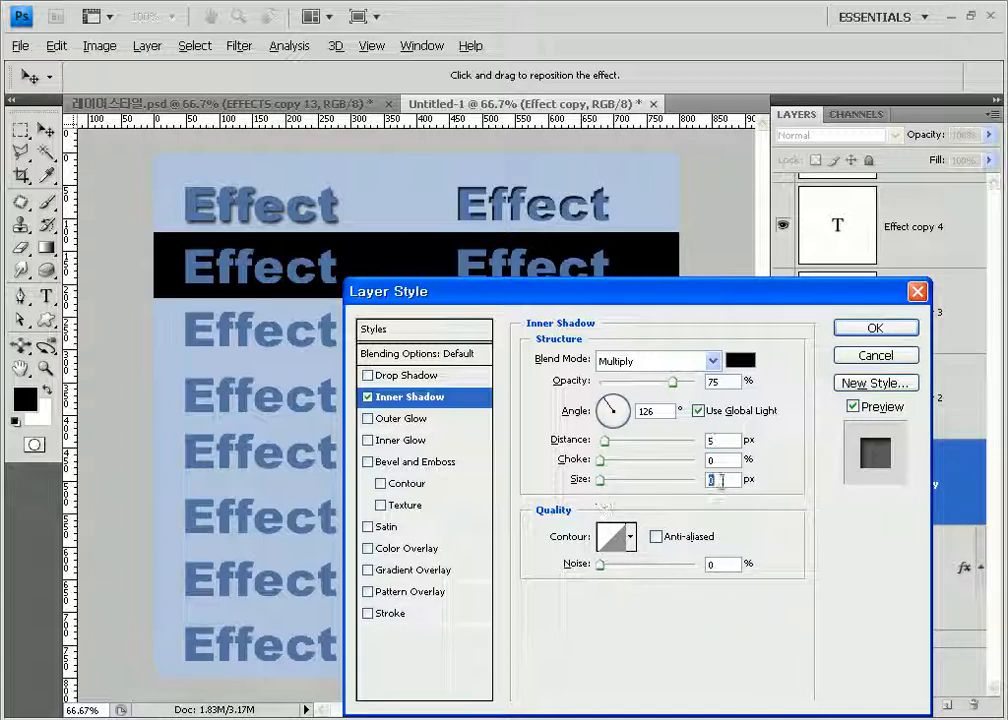
type("5")
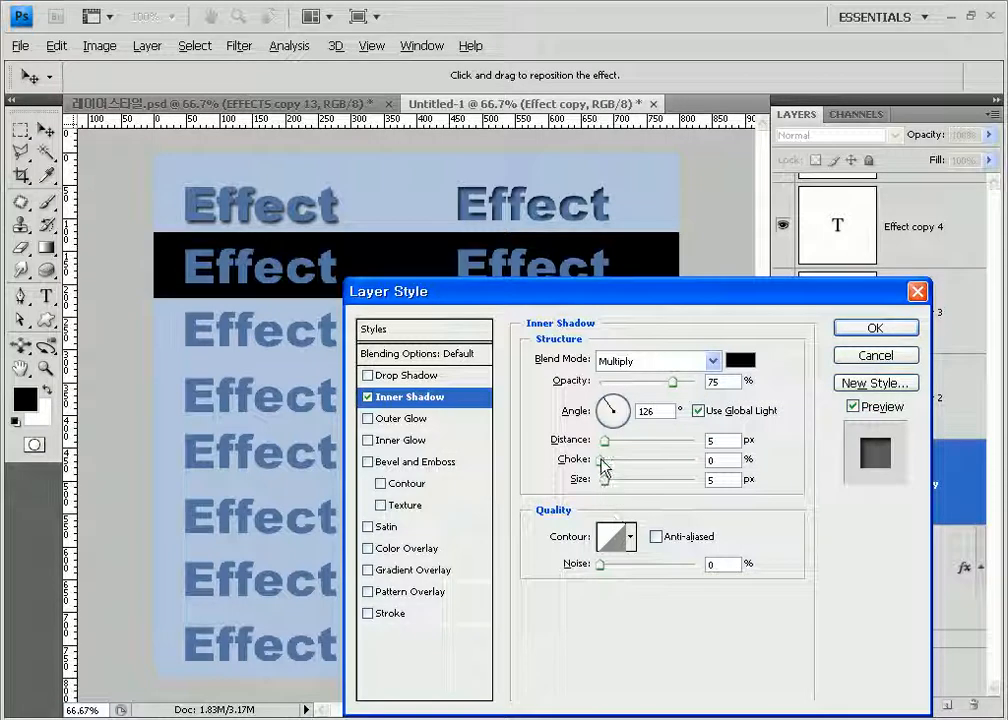
left_click_drag(601, 465, 585, 481)
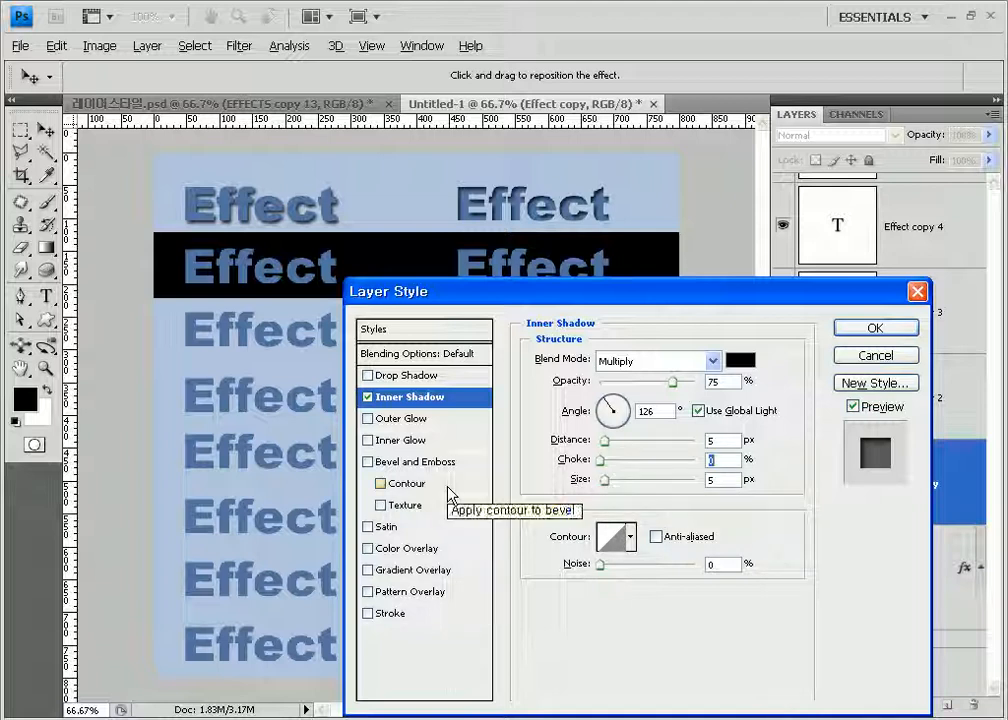
left_click(862, 330)
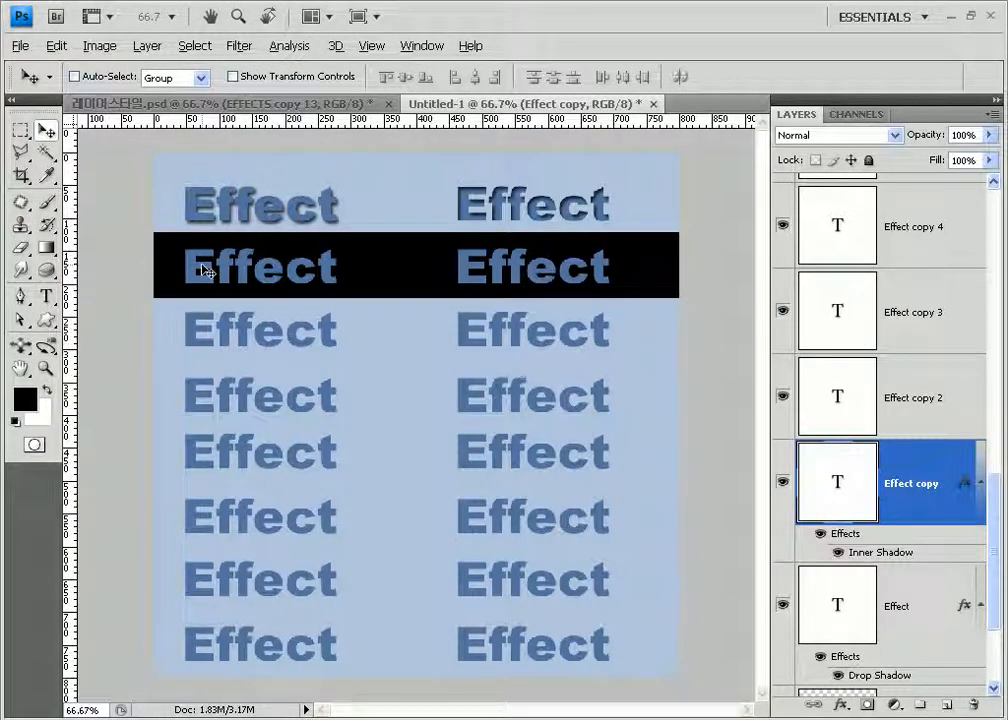
Step: Add an Outer Glow style to the Effect copy 2 layer with the Screen blend mode
key("alt+bracketright")
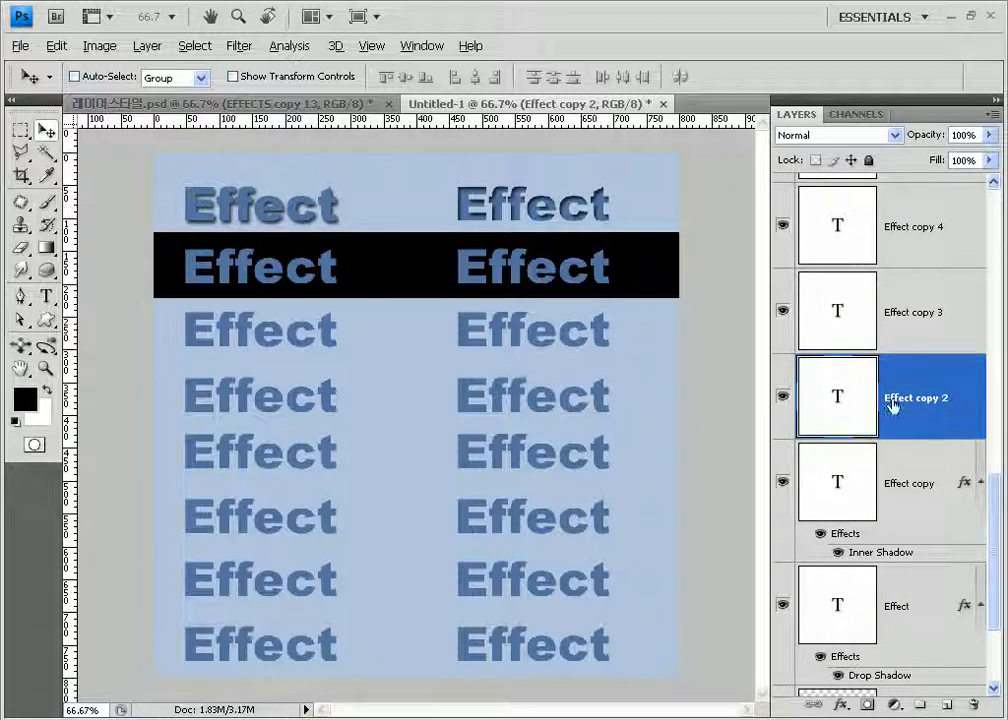
left_click(147, 50)
mouse_move(209, 141)
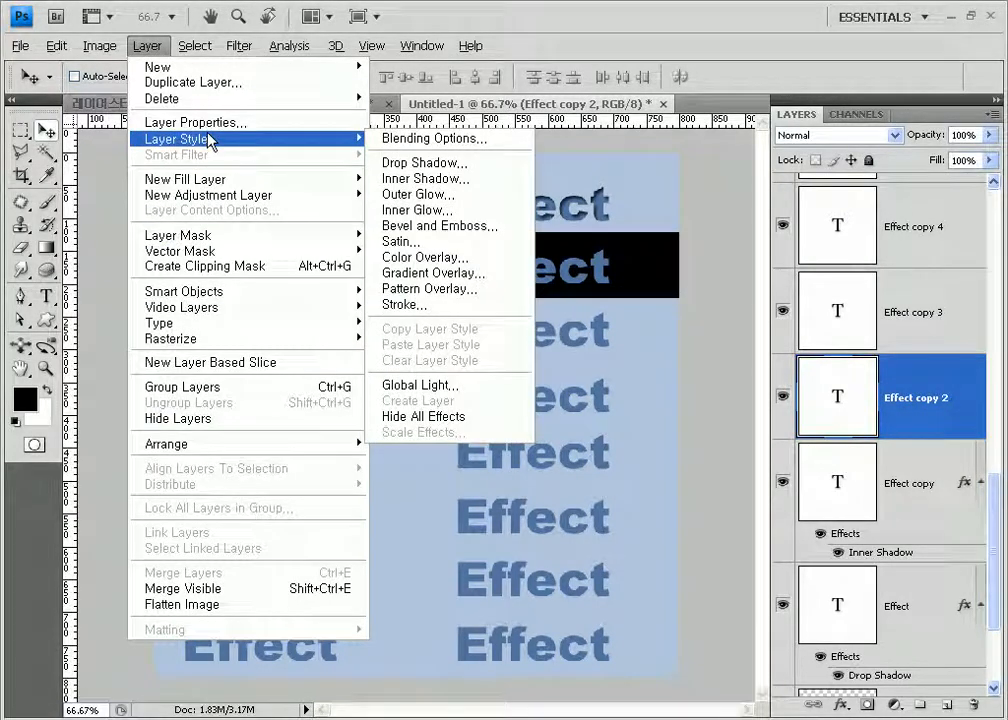
left_click(410, 196)
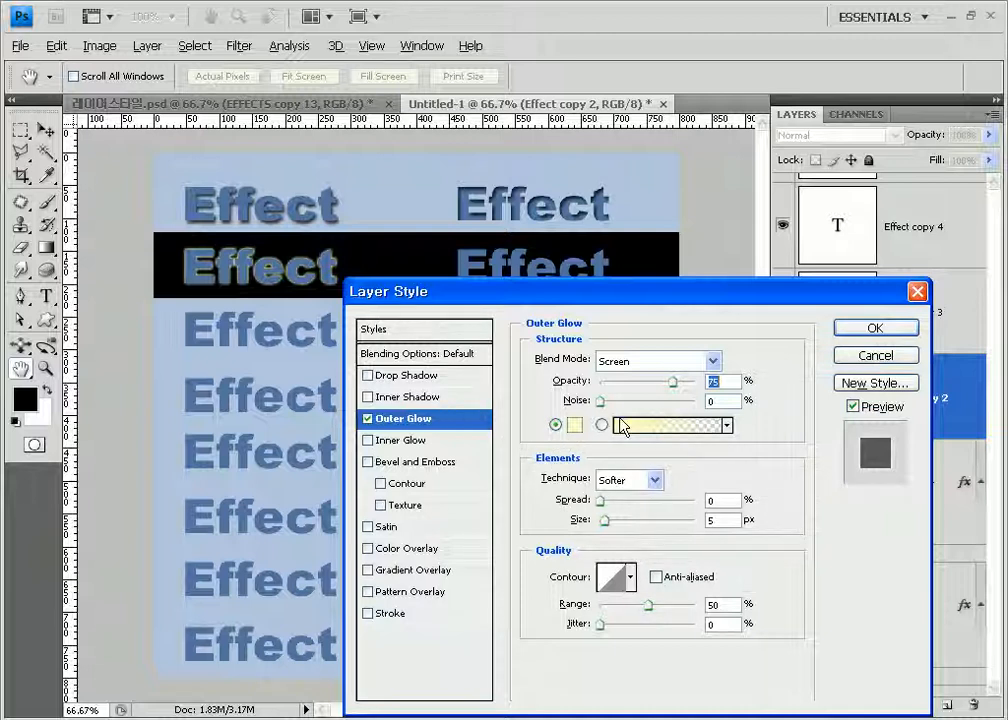
left_click(672, 361)
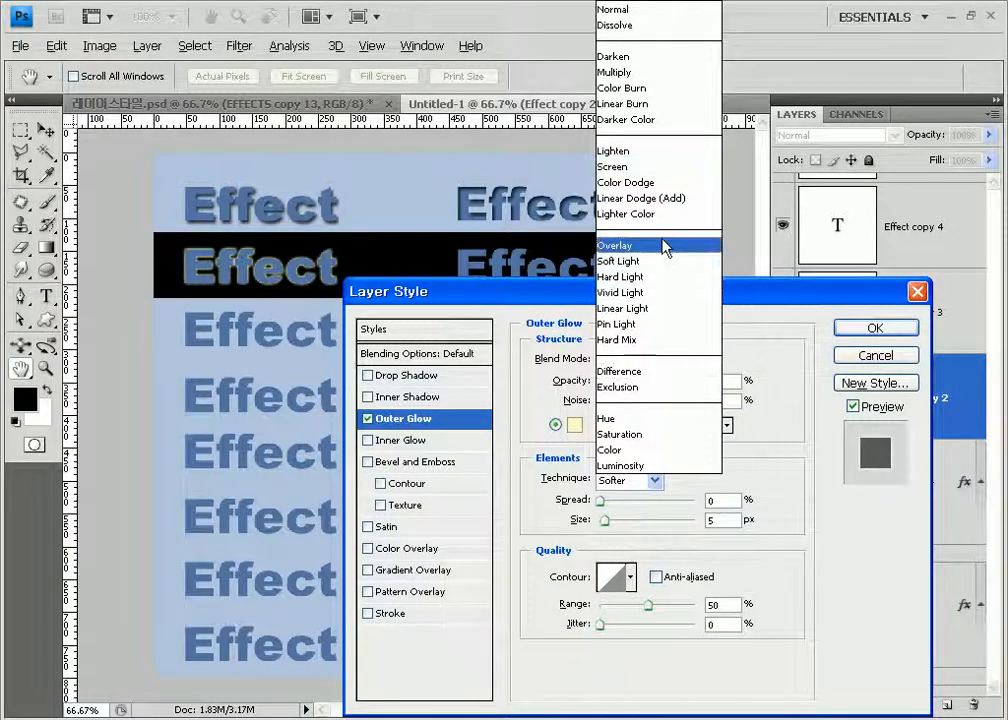
left_click(668, 168)
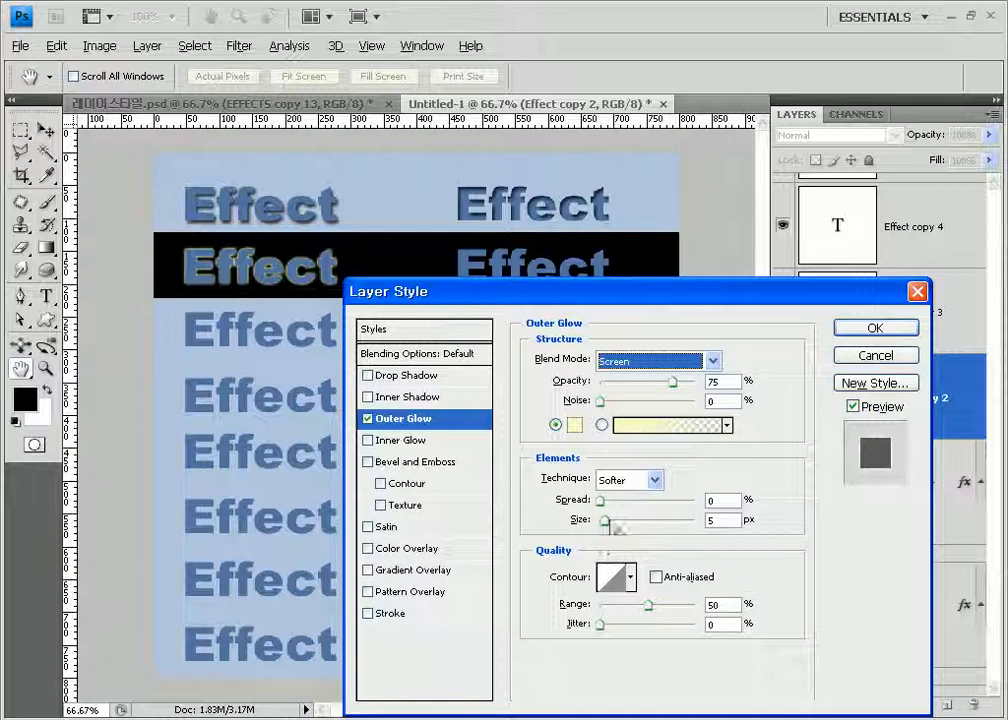
Step: Set the outer glow's size to 13 px with 0% spread, and try 22% noise before restoring it to 0%
left_click_drag(601, 519, 611, 521)
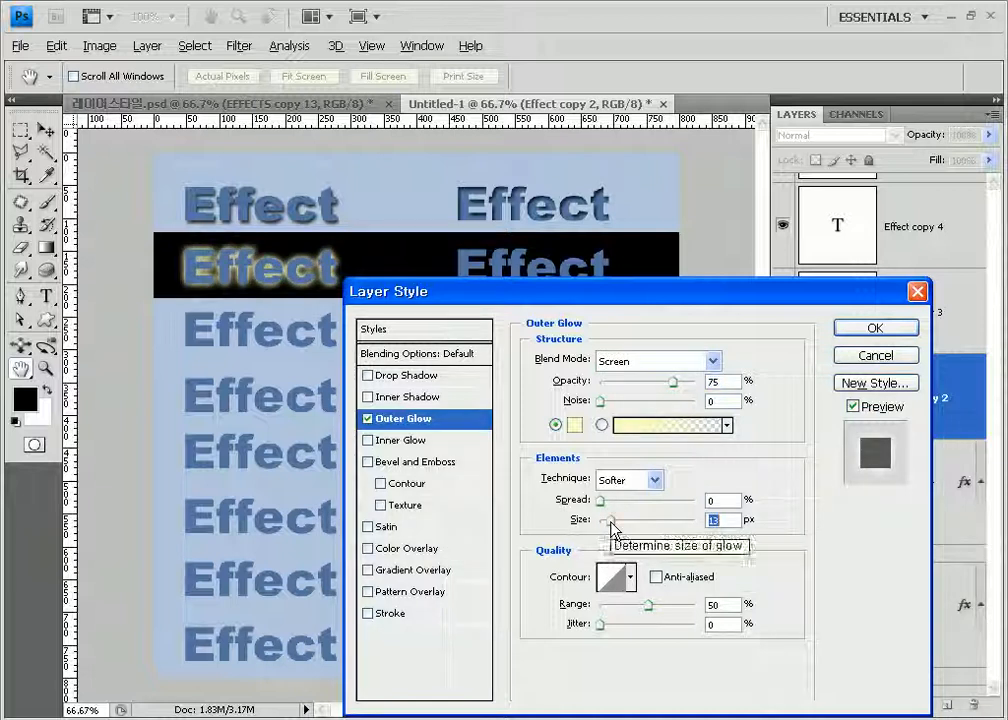
mouse_move(606, 507)
left_mouse_down()
mouse_move(632, 502)
mouse_move(599, 502)
left_mouse_up()
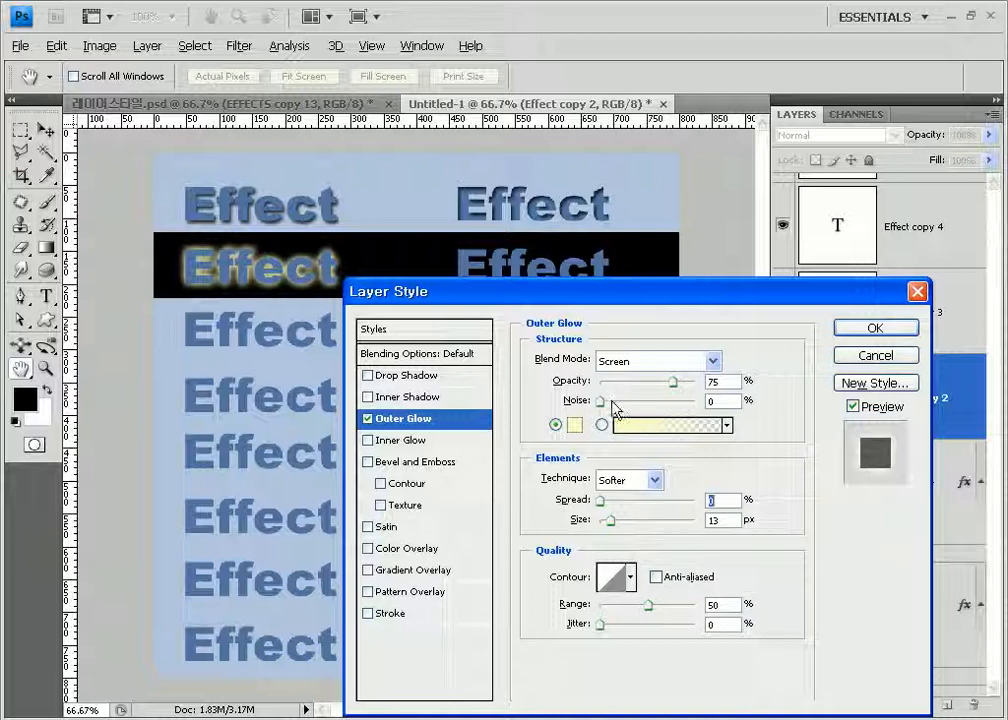
left_click_drag(607, 403, 621, 401)
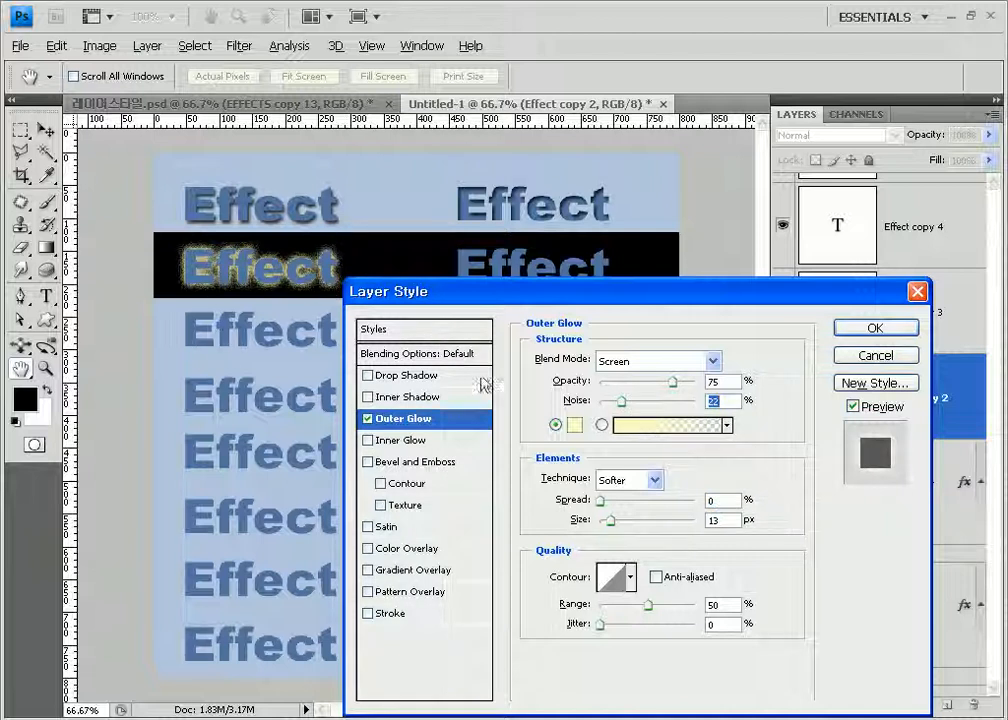
left_click_drag(616, 403, 601, 401)
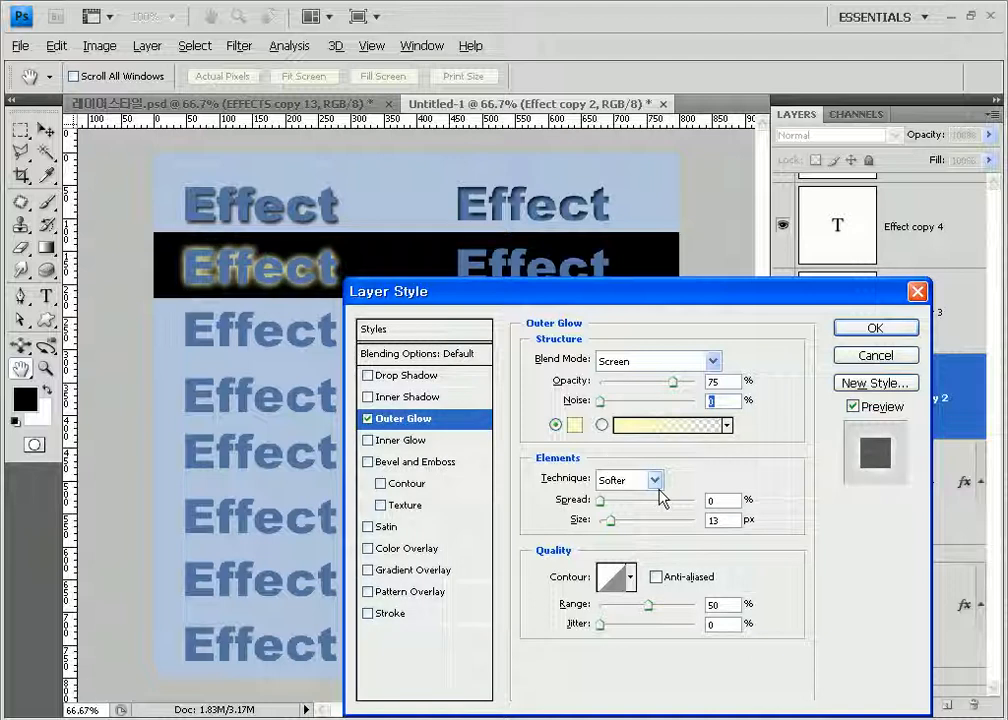
Step: Change the outer glow's colour to white (ffffff) and apply the style
left_click(575, 424)
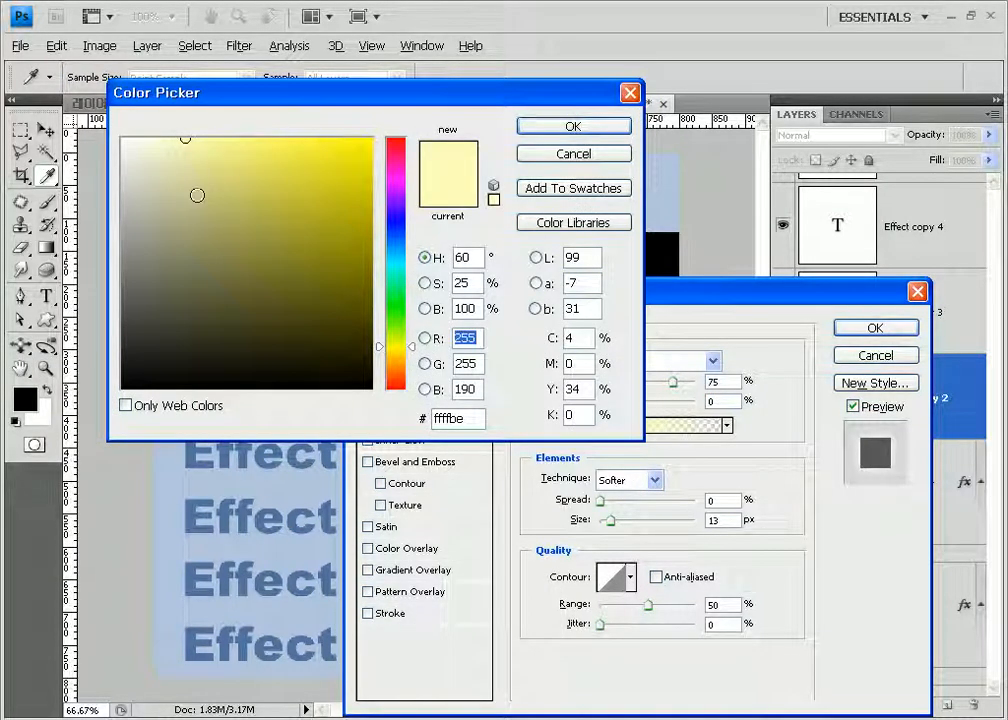
left_click(123, 140)
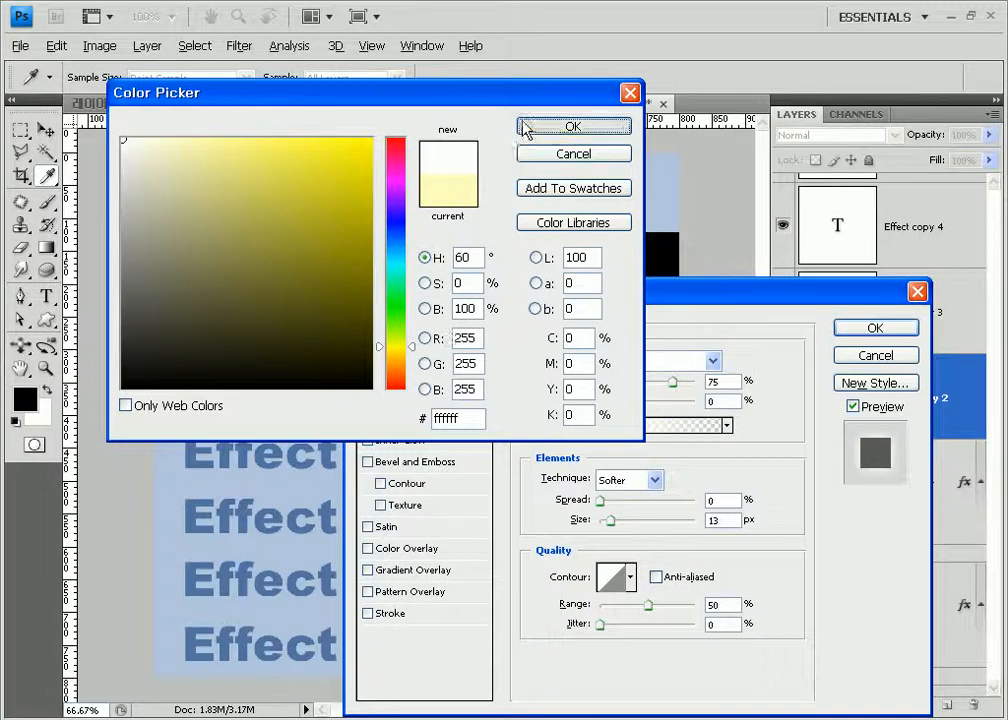
left_click(573, 126)
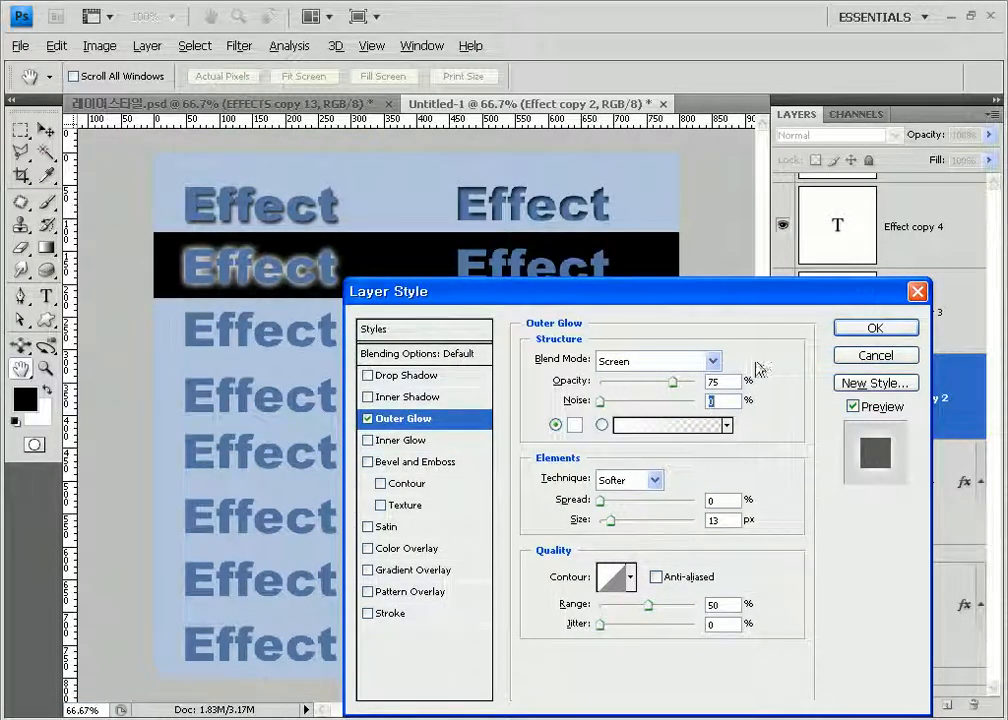
left_click(860, 330)
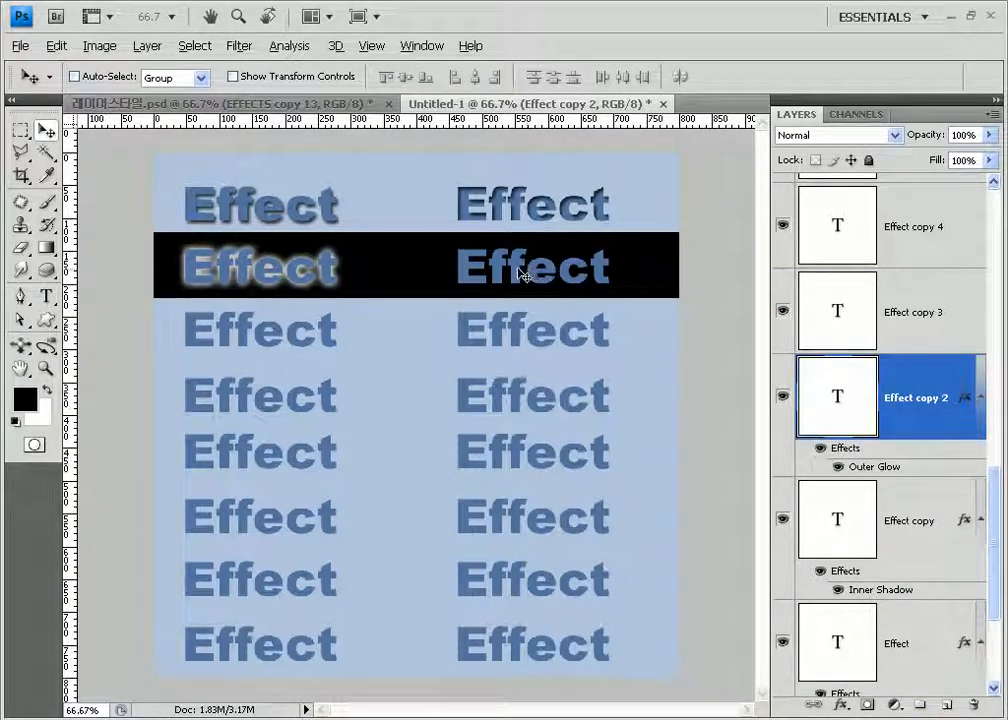
Step: Add an Inner Glow style to the Effect copy 3 layer, keeping its text on the black band in view
key("alt+bracketright")
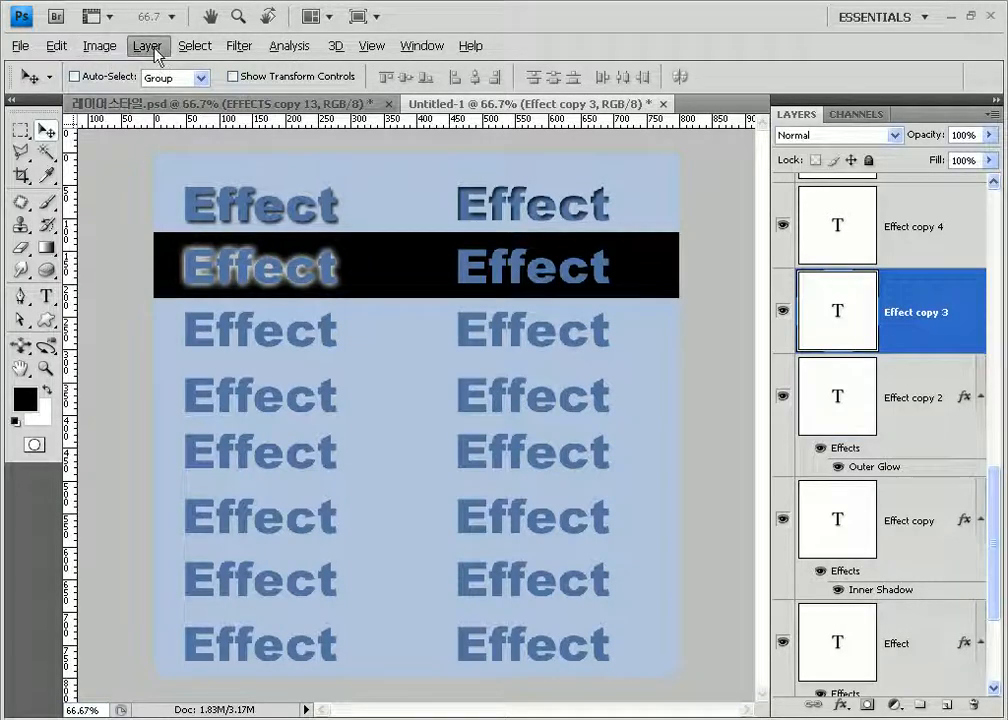
left_click(150, 47)
mouse_move(335, 141)
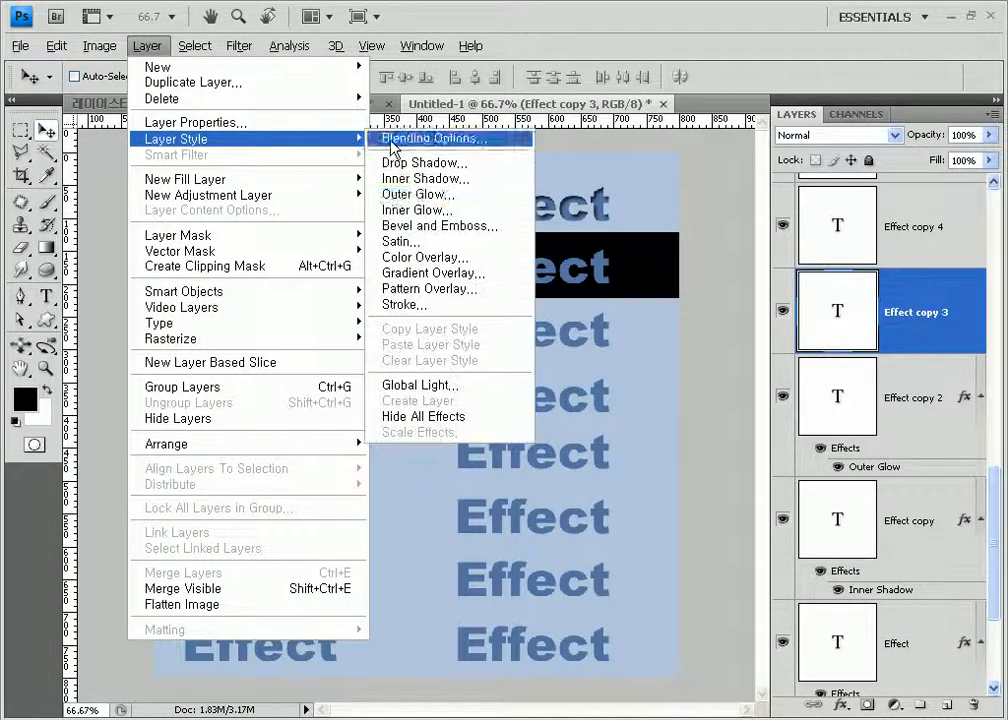
left_click(427, 222)
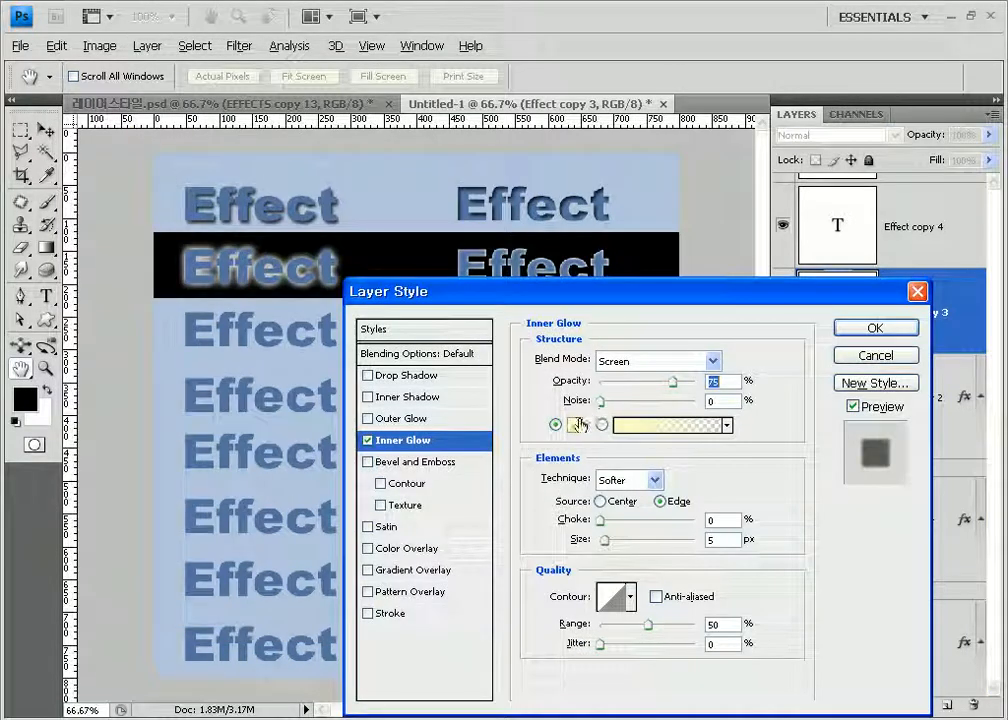
left_click_drag(566, 302, 551, 399)
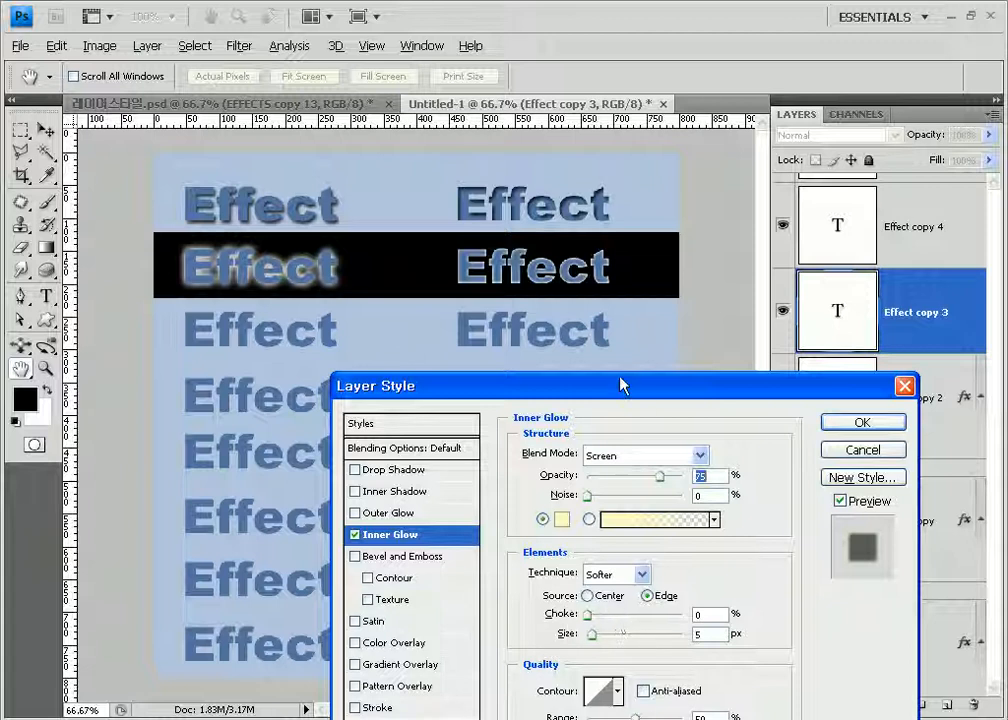
left_click_drag(612, 390, 590, 313)
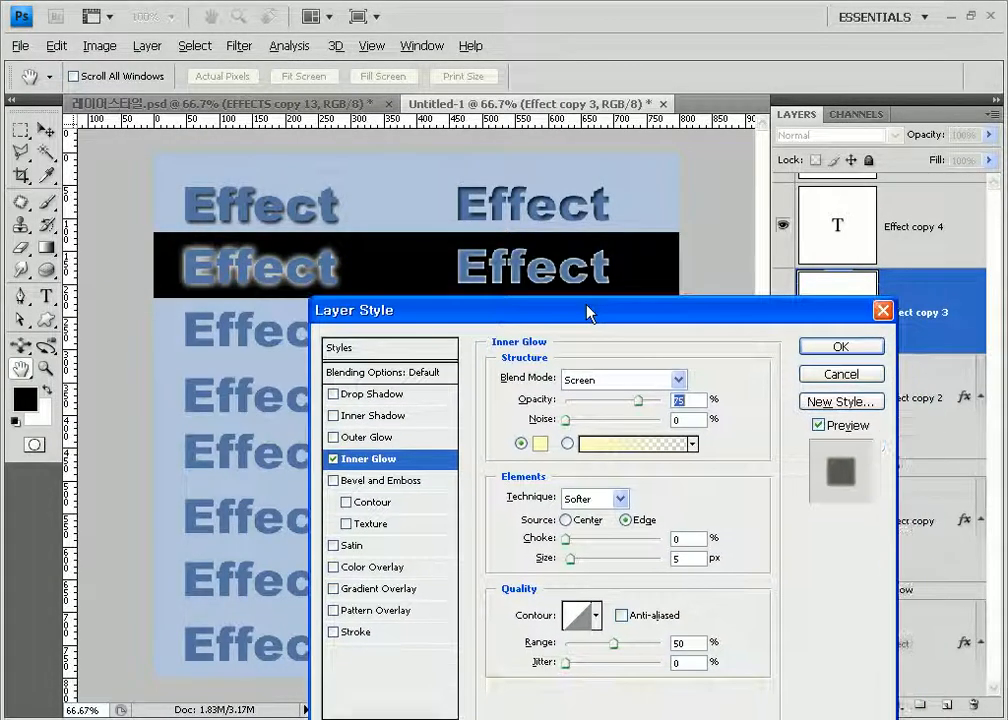
Step: Try the inner glow's Center source, switch back to Edge, and set the glow size to 7 px
left_click(566, 520)
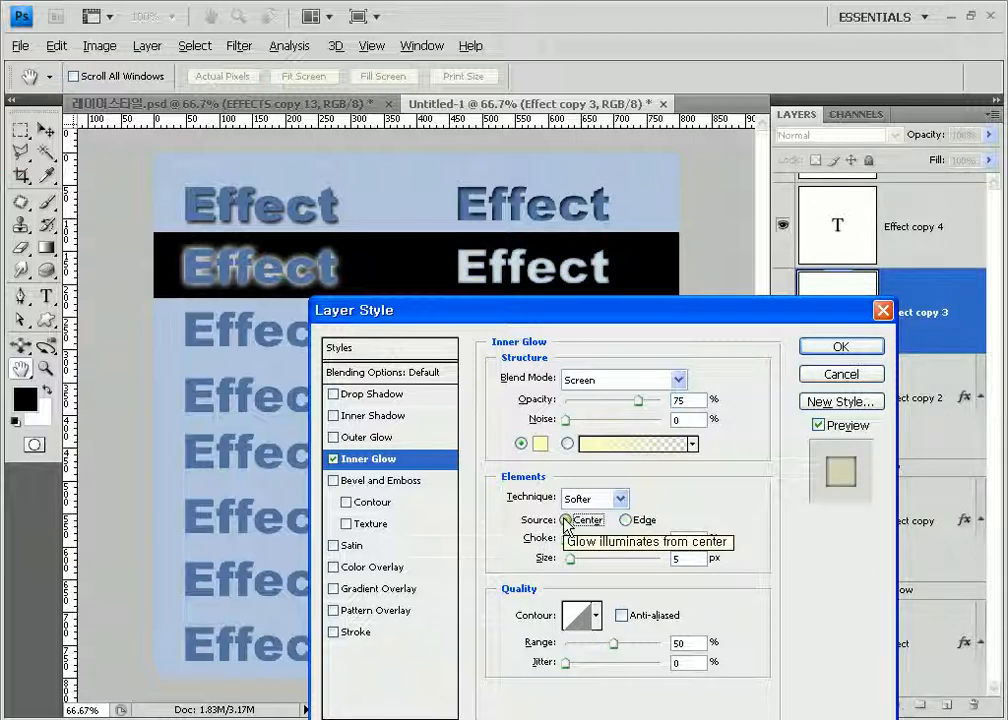
left_click(626, 520)
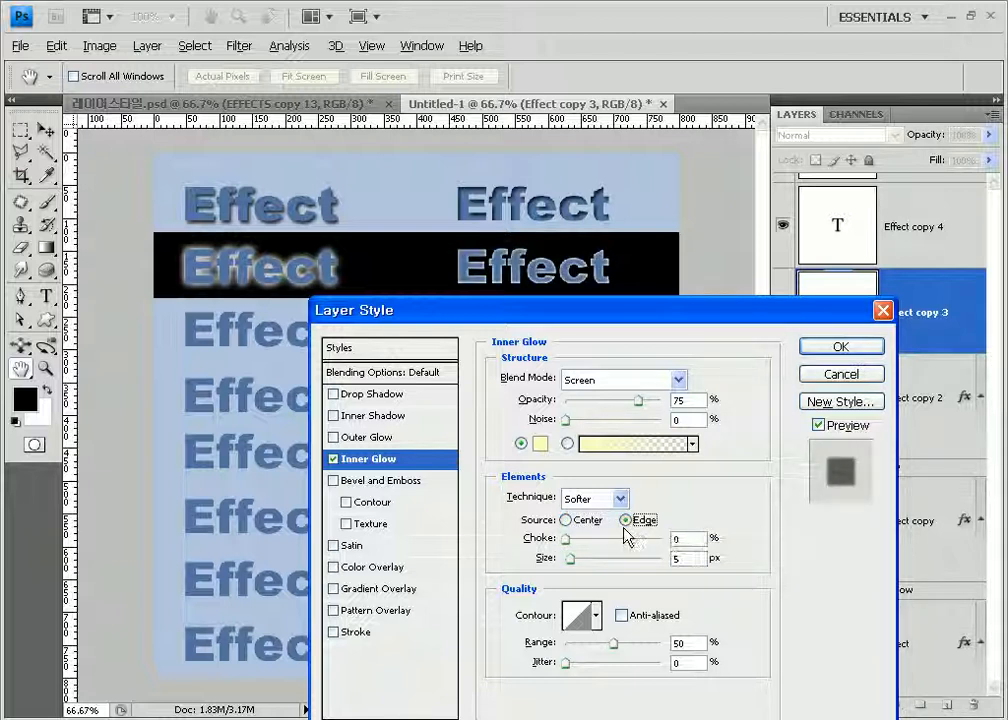
left_click_drag(570, 558, 570, 558)
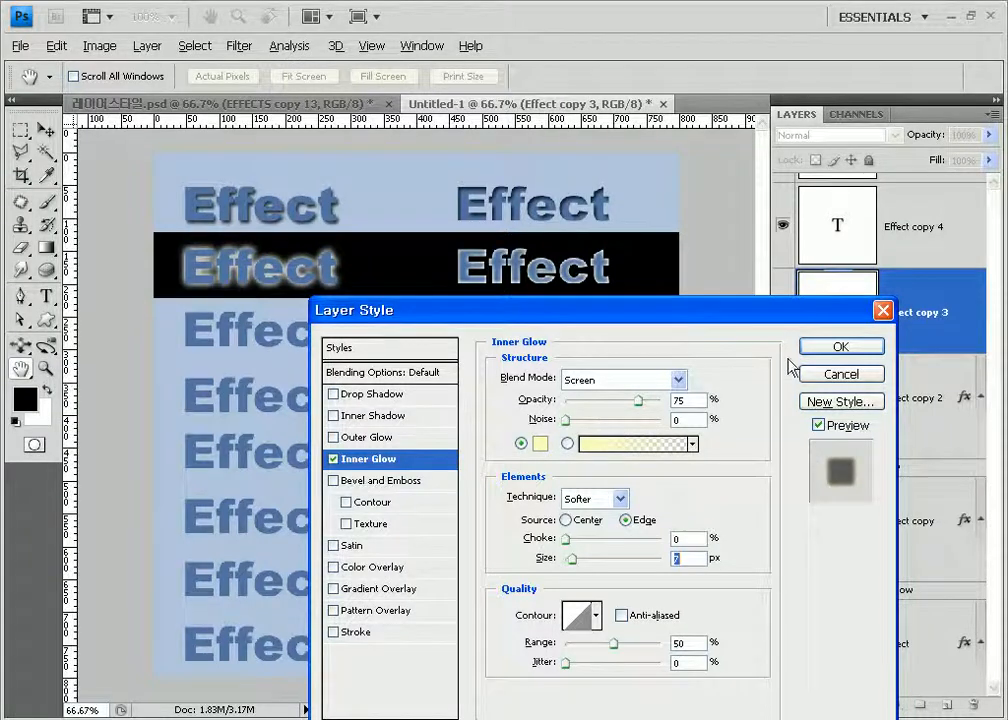
Step: Apply the inner glow, then add a Bevel and Emboss style to the Effect copy 4 layer, keeping its text in view
left_click(823, 350)
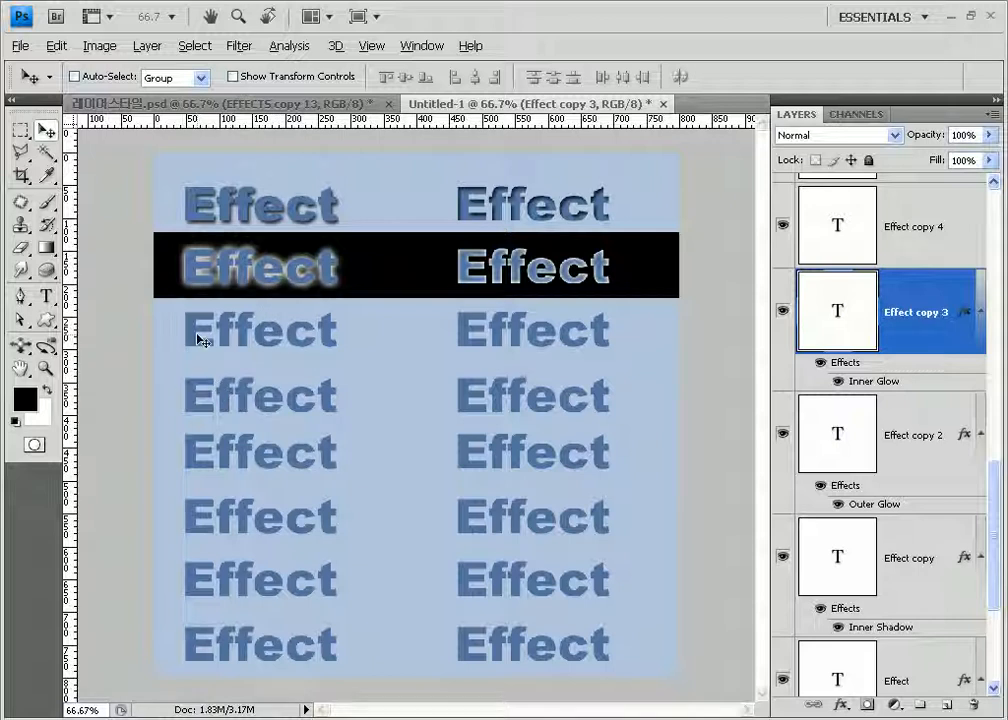
key("alt+bracketright")
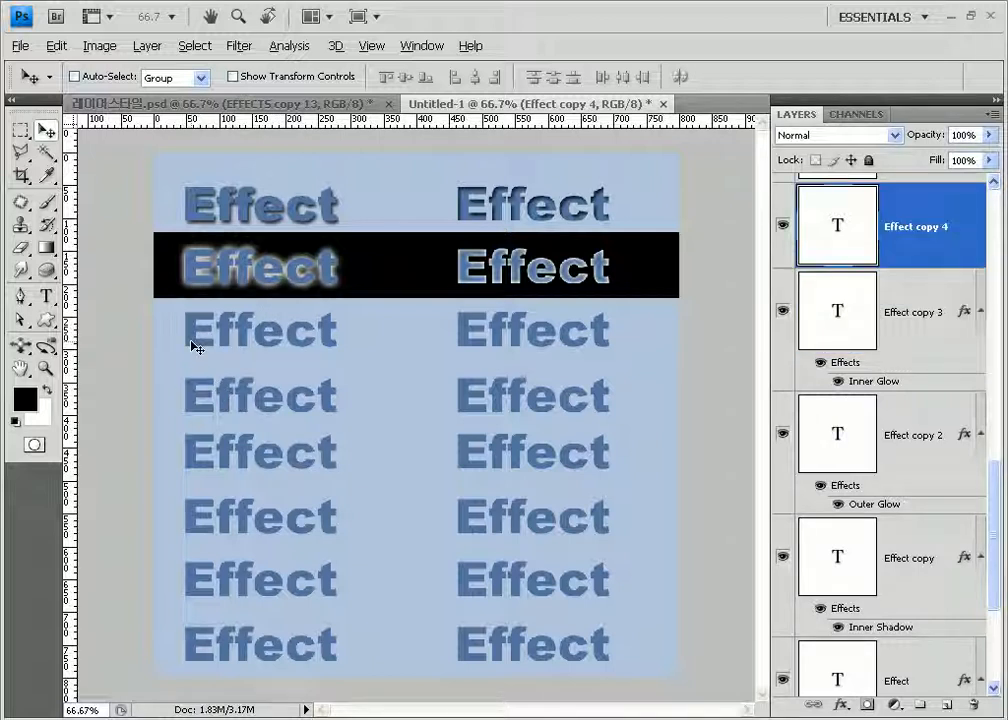
left_click(147, 46)
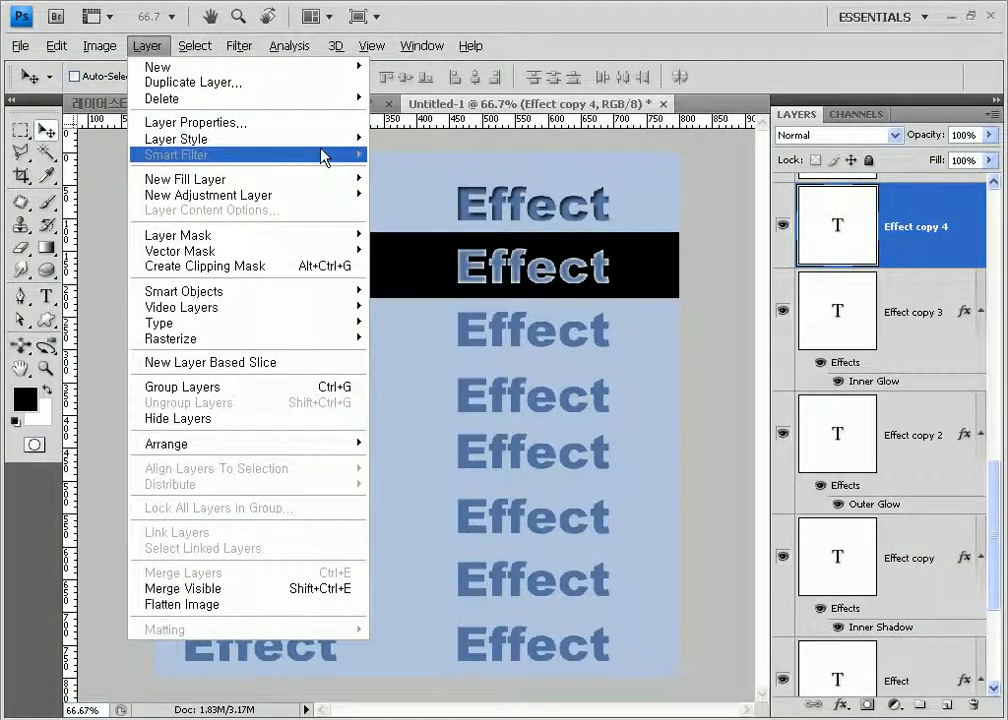
mouse_move(322, 140)
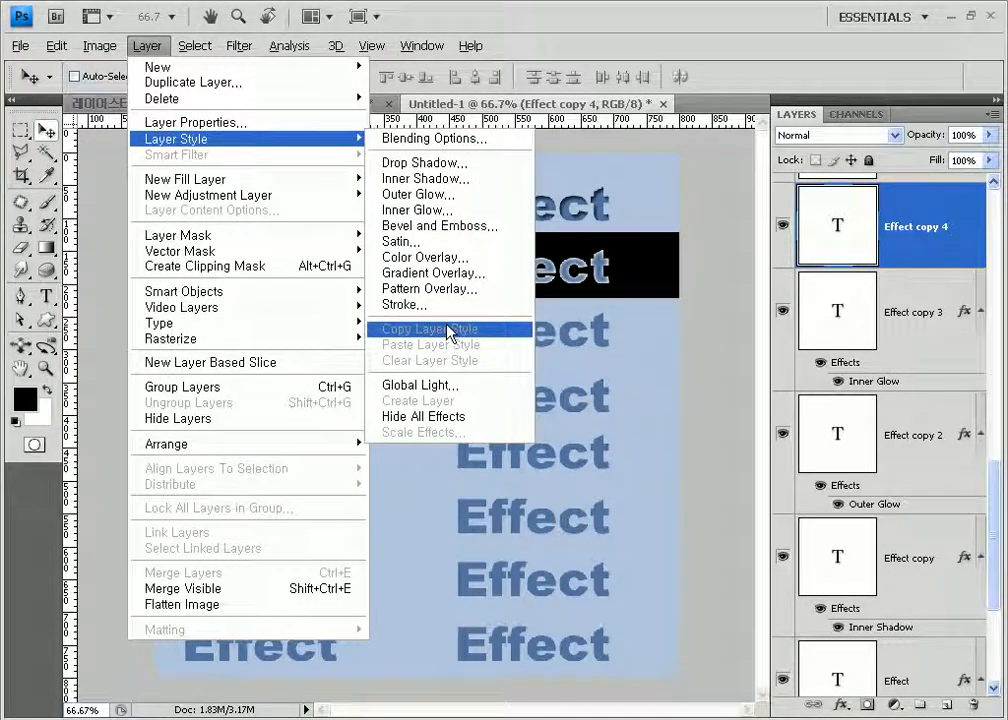
left_click(423, 227)
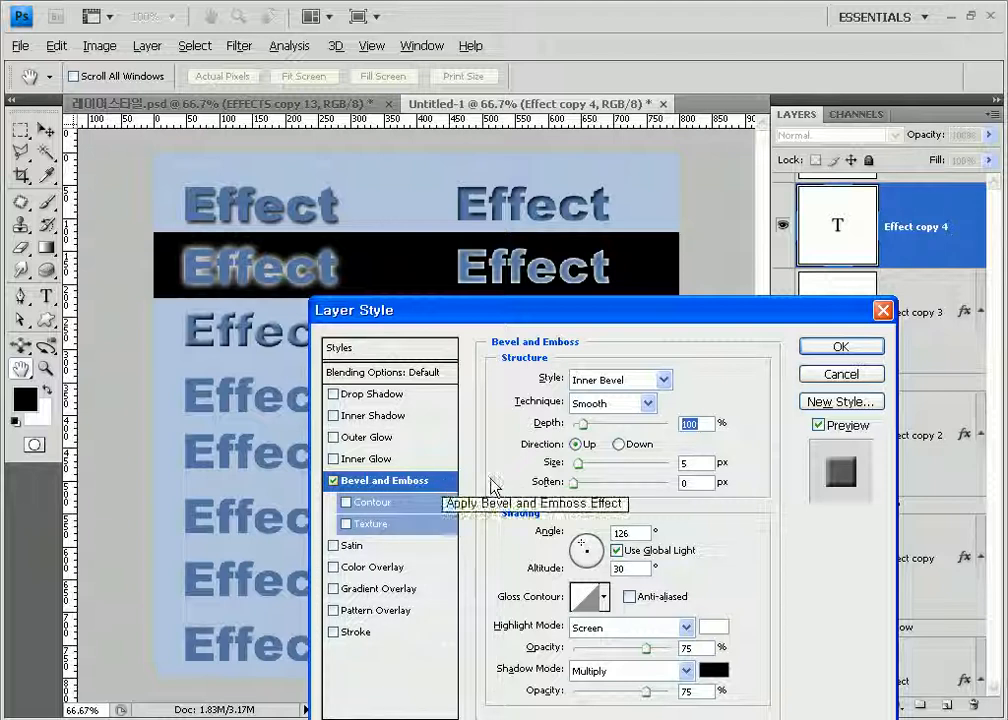
left_click_drag(566, 322, 634, 243)
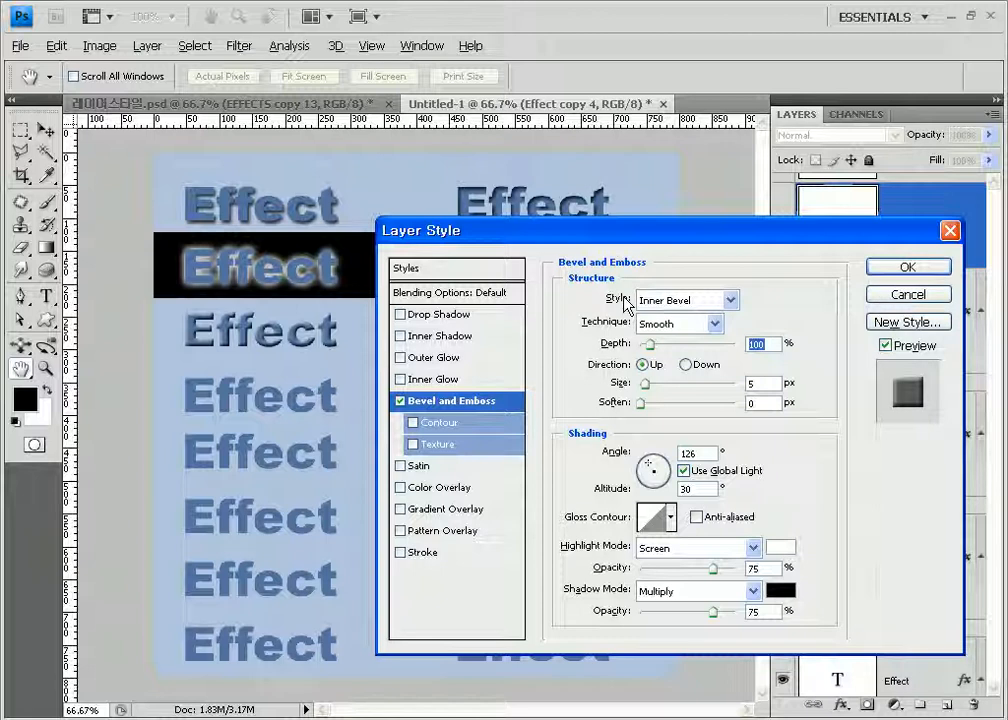
Step: Set the bevel to Outer Bevel, try a stronger depth with 13 px size, then restore 100% depth and 5 px size and apply
left_click(658, 300)
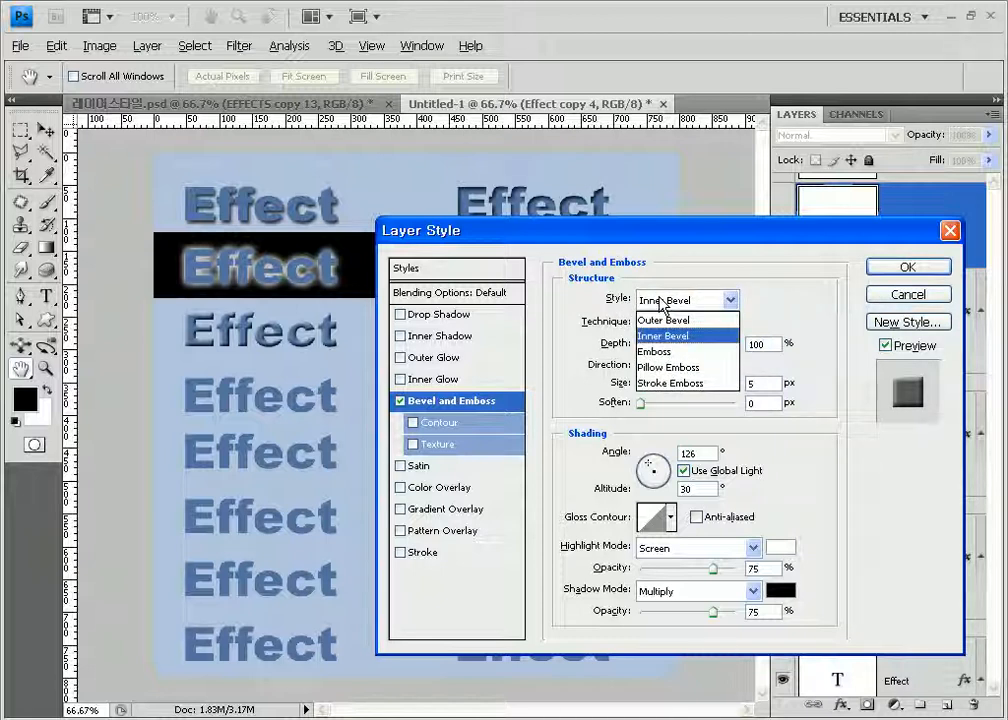
left_click(668, 320)
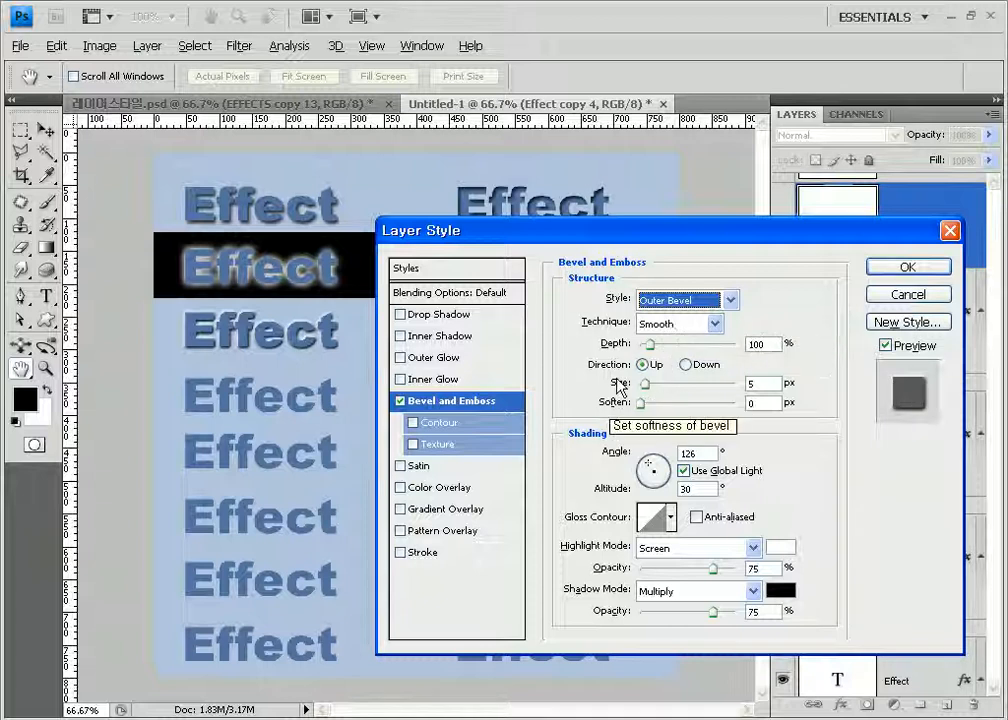
mouse_move(650, 344)
left_mouse_down()
mouse_move(697, 350)
mouse_move(660, 348)
mouse_move(660, 358)
mouse_move(738, 343)
mouse_move(683, 364)
mouse_move(646, 361)
left_mouse_up()
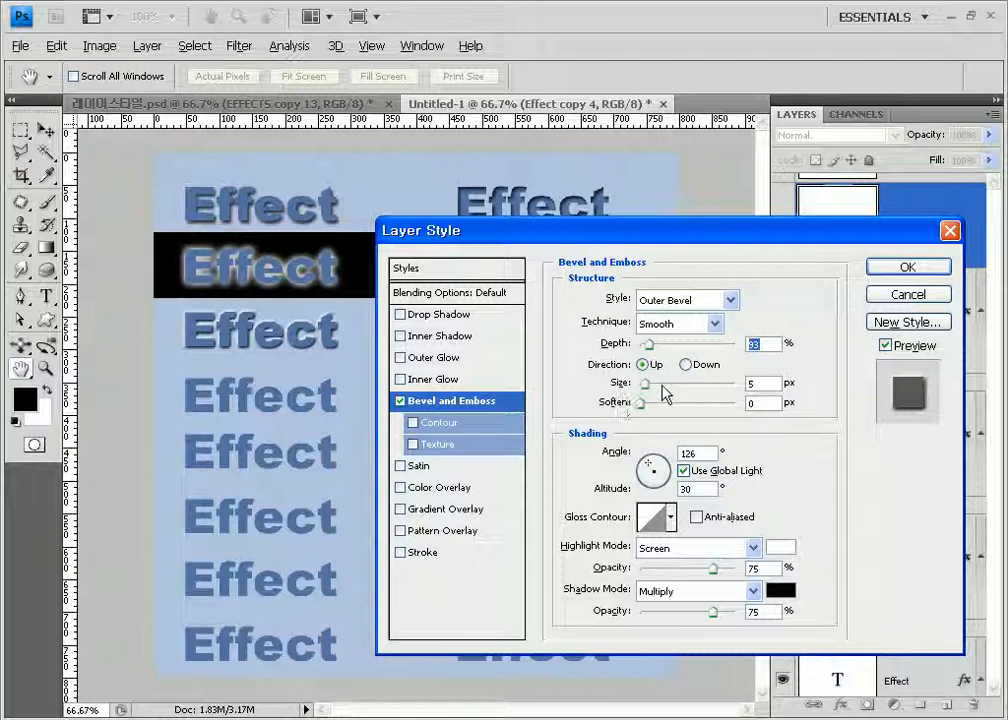
mouse_move(648, 385)
left_mouse_down()
mouse_move(660, 390)
mouse_move(693, 348)
mouse_move(726, 345)
mouse_move(655, 386)
left_mouse_up()
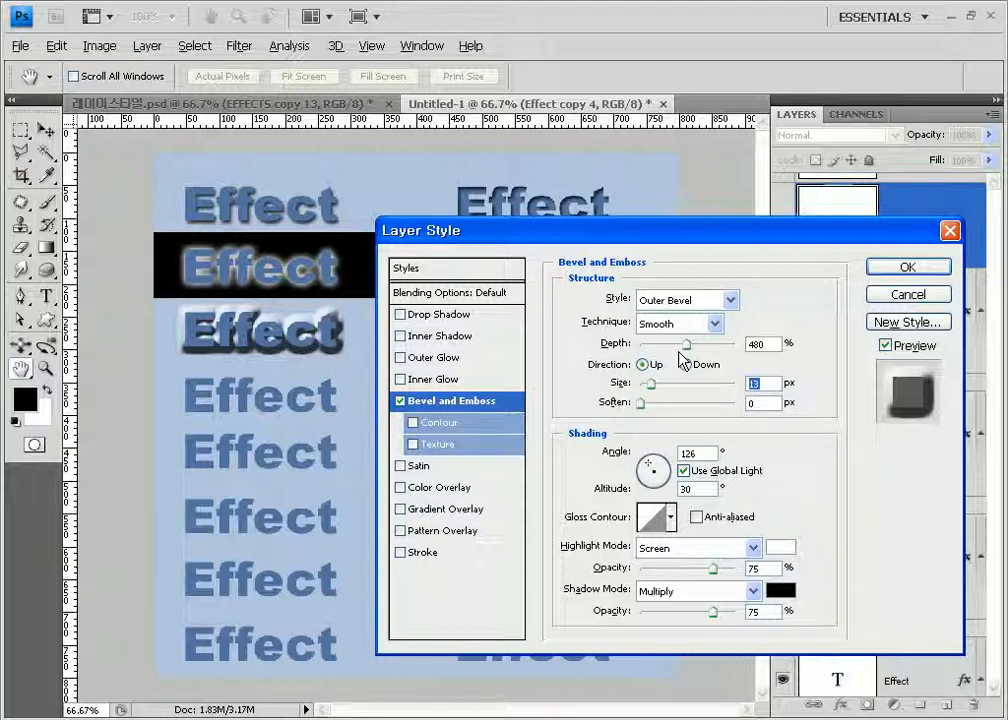
left_click(765, 343)
type("100")
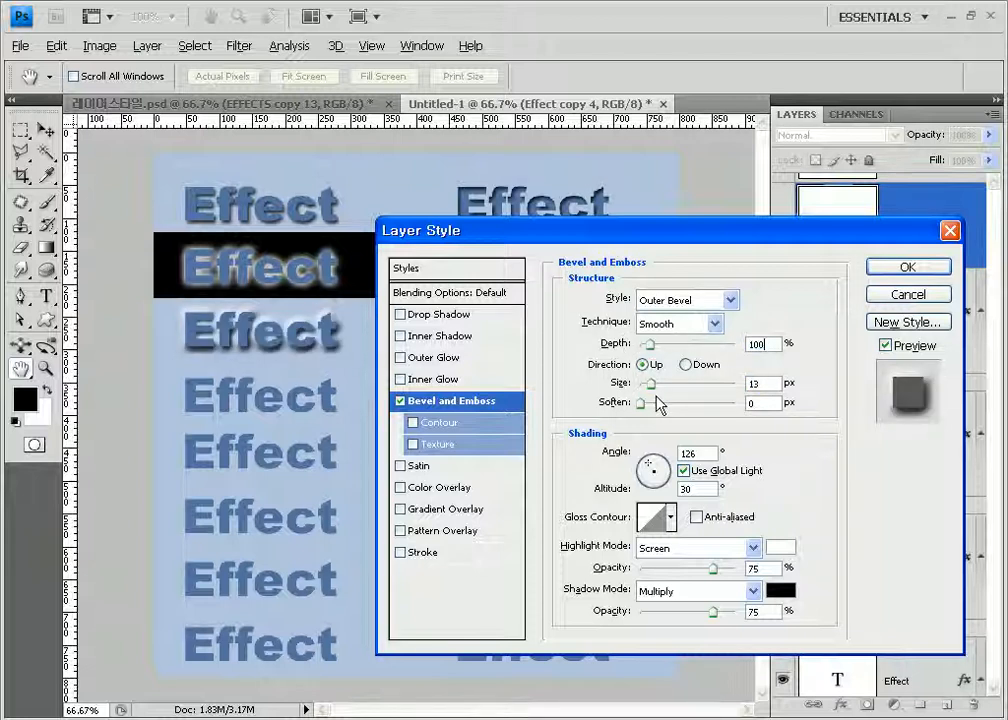
double_click(767, 385)
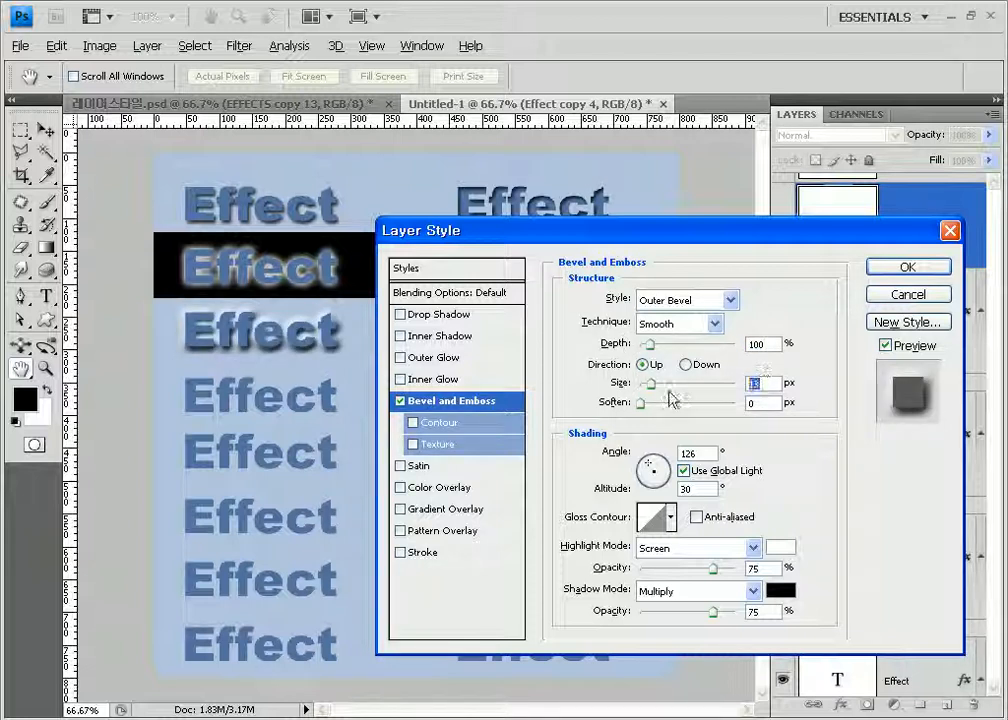
type("5")
key("Return")
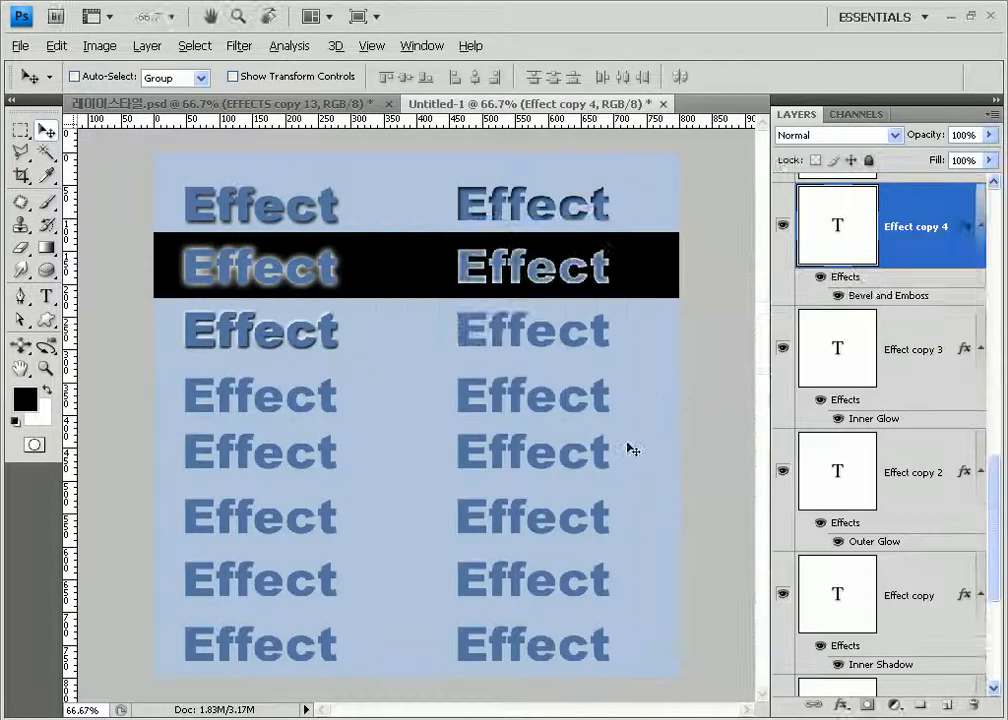
Step: Reopen the Effect copy 4 bevel, set its size to 10 px with 0 px soften, and apply it
double_click(912, 303)
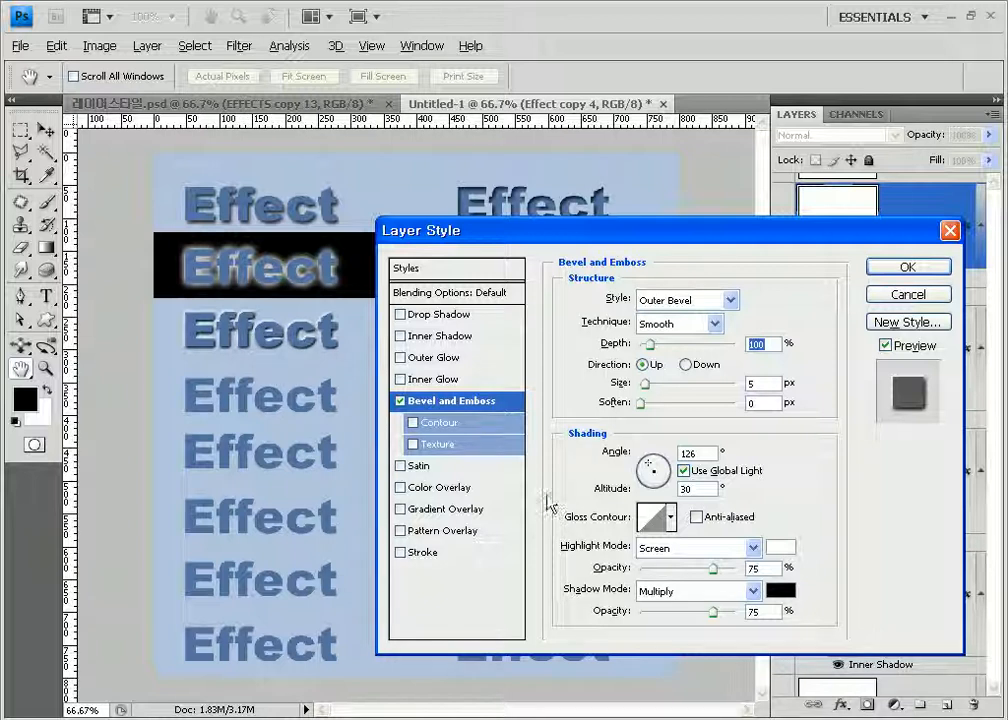
left_click_drag(645, 383, 652, 386)
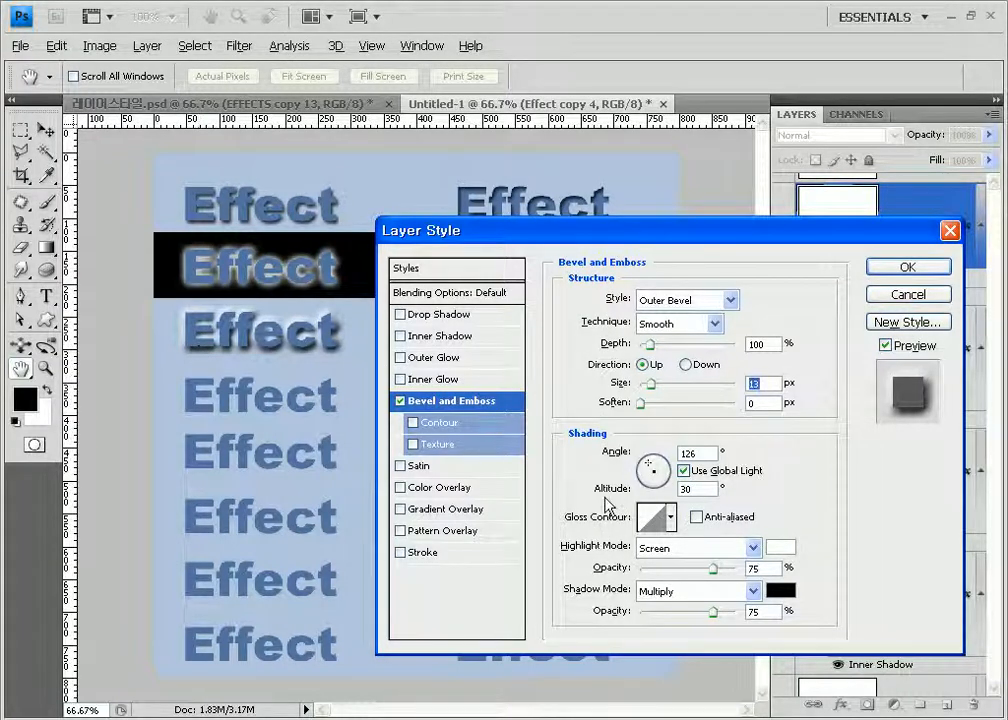
left_click(642, 404)
mouse_move(642, 404)
left_mouse_down()
mouse_move(748, 405)
mouse_move(676, 426)
mouse_move(709, 416)
mouse_move(639, 414)
mouse_move(650, 387)
left_mouse_up()
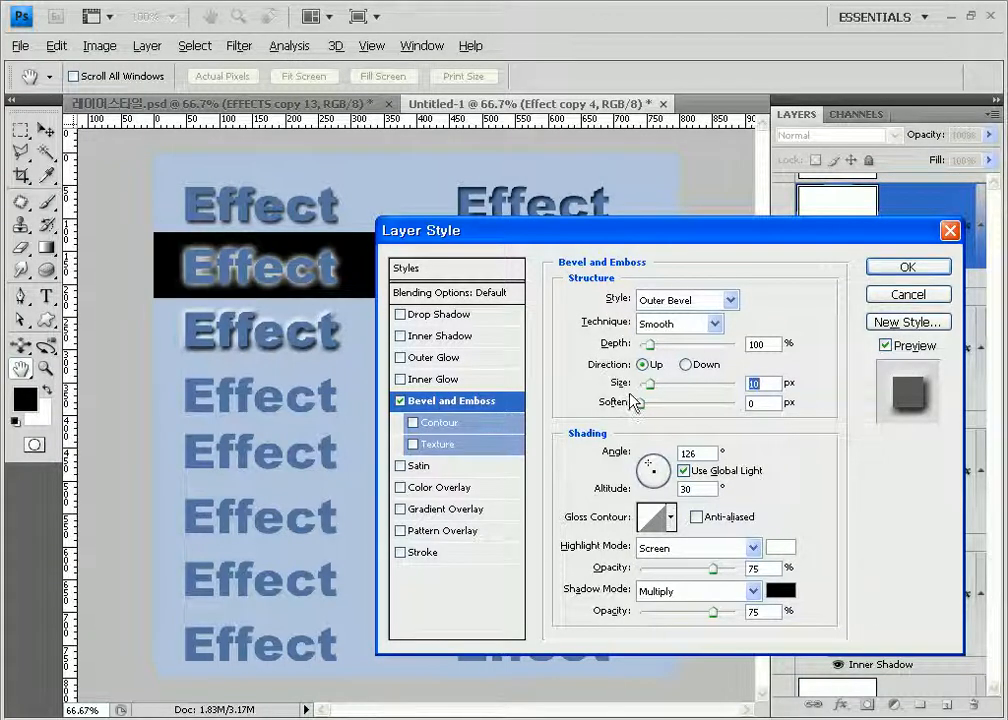
left_click(895, 268)
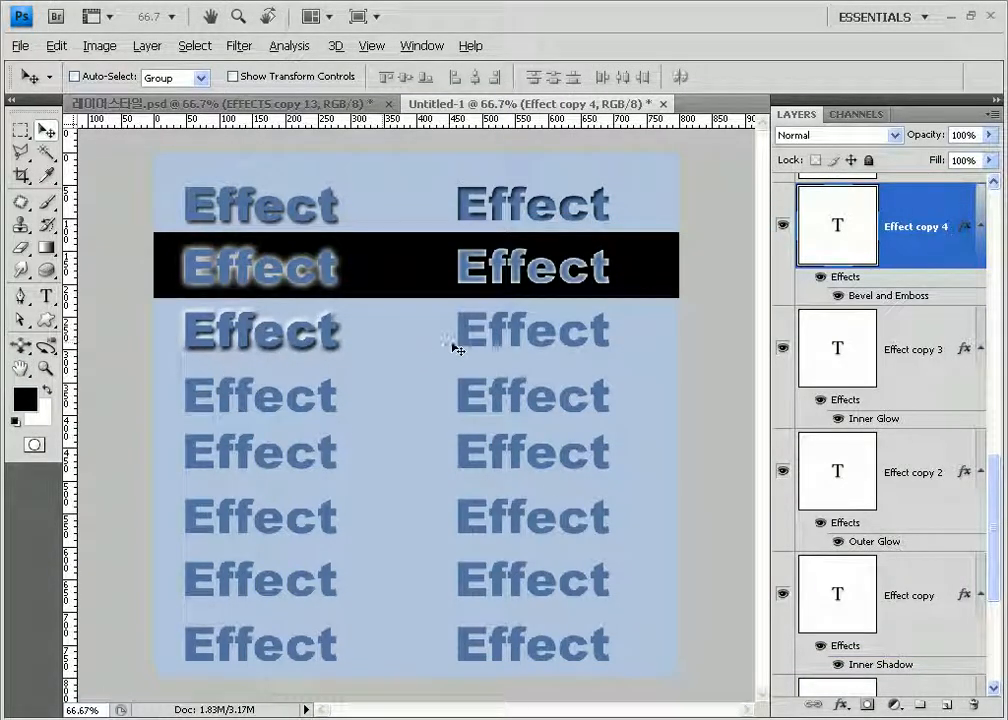
Step: Add a Bevel and Emboss style to the Effect copy 5 layer with the Inner Bevel style and apply it
key("ctrl+j")
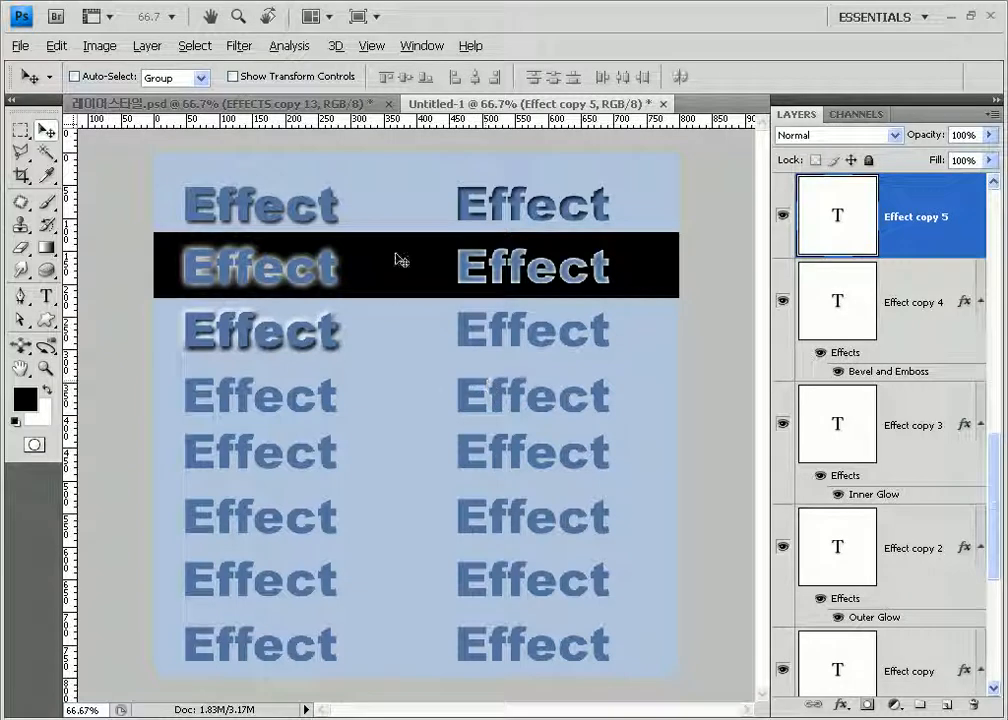
left_click(143, 46)
mouse_move(207, 341)
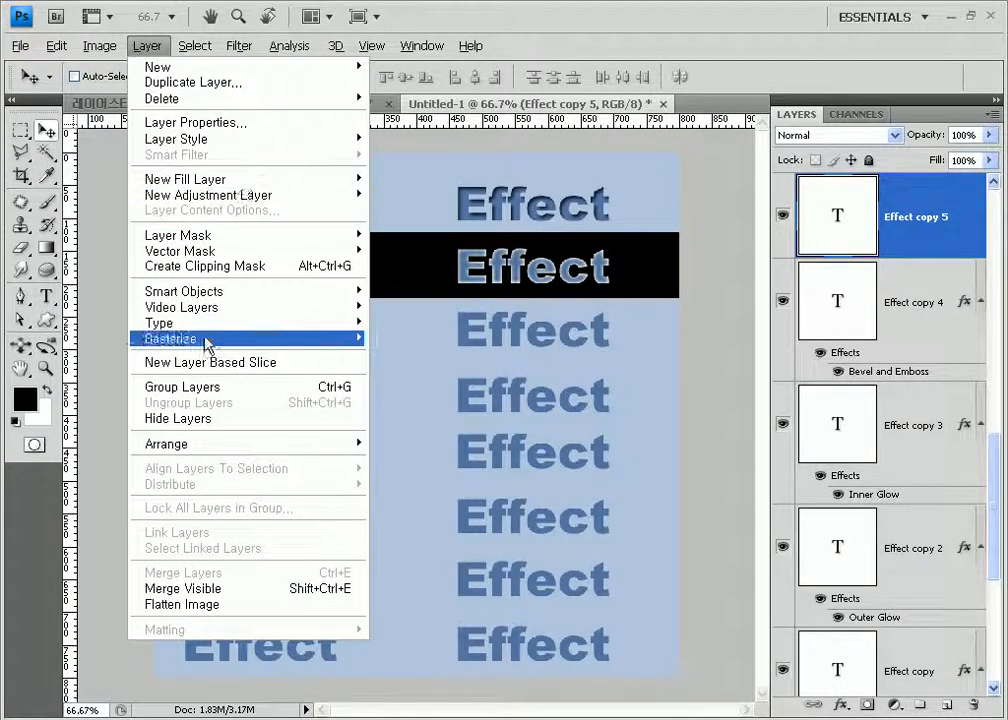
mouse_move(280, 140)
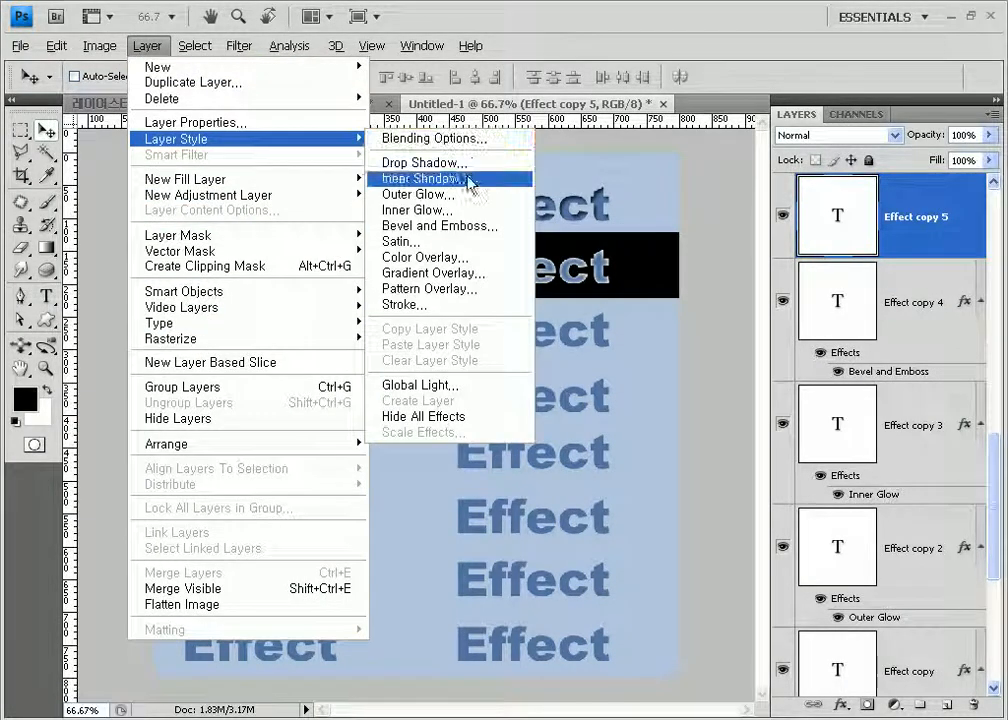
left_click(446, 226)
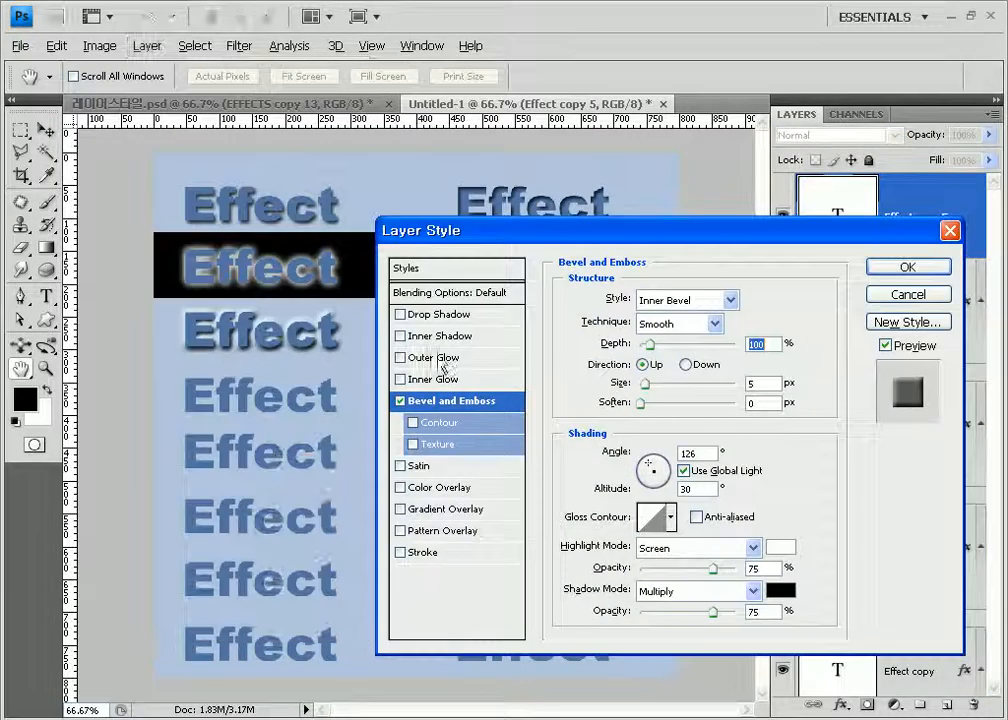
left_click(710, 300)
left_click(710, 300)
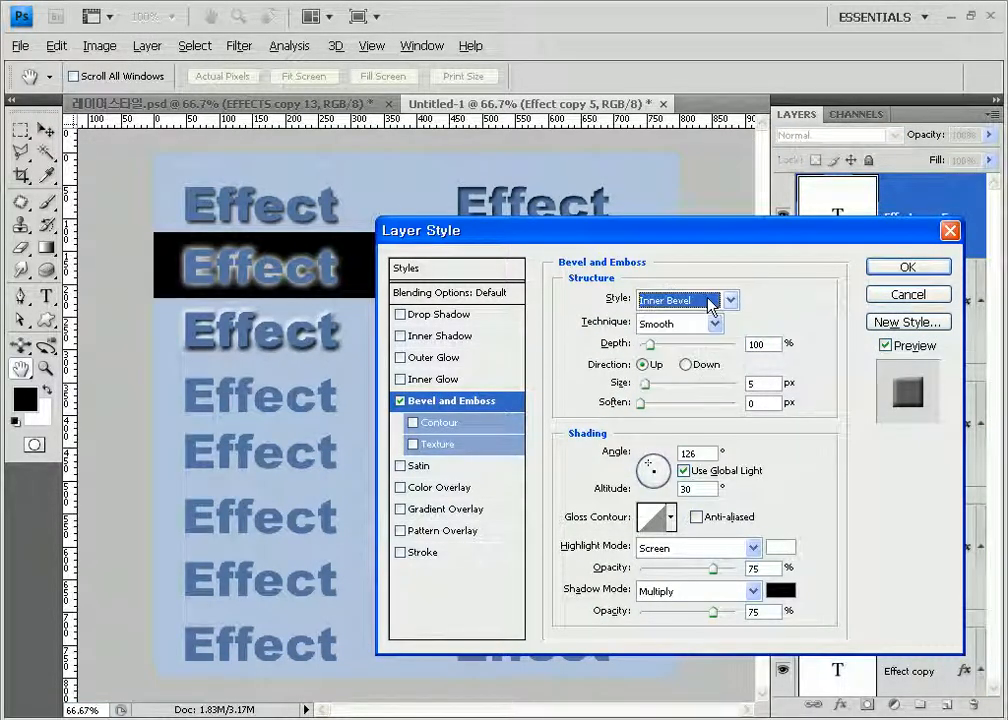
left_click_drag(598, 244, 745, 198)
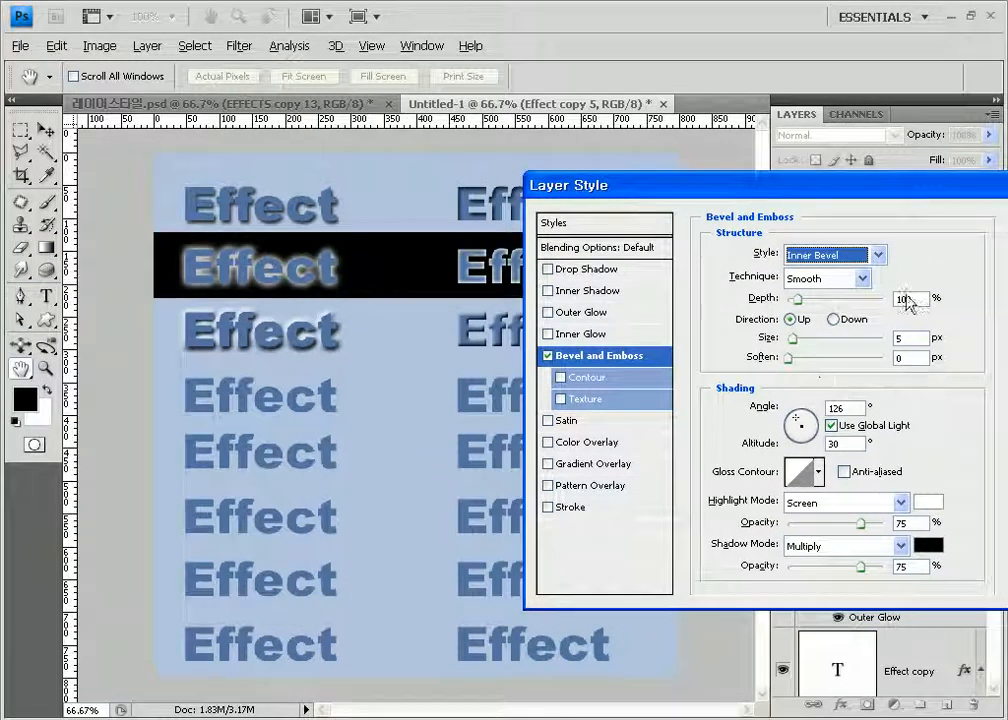
left_click_drag(900, 197, 780, 196)
left_click(900, 222)
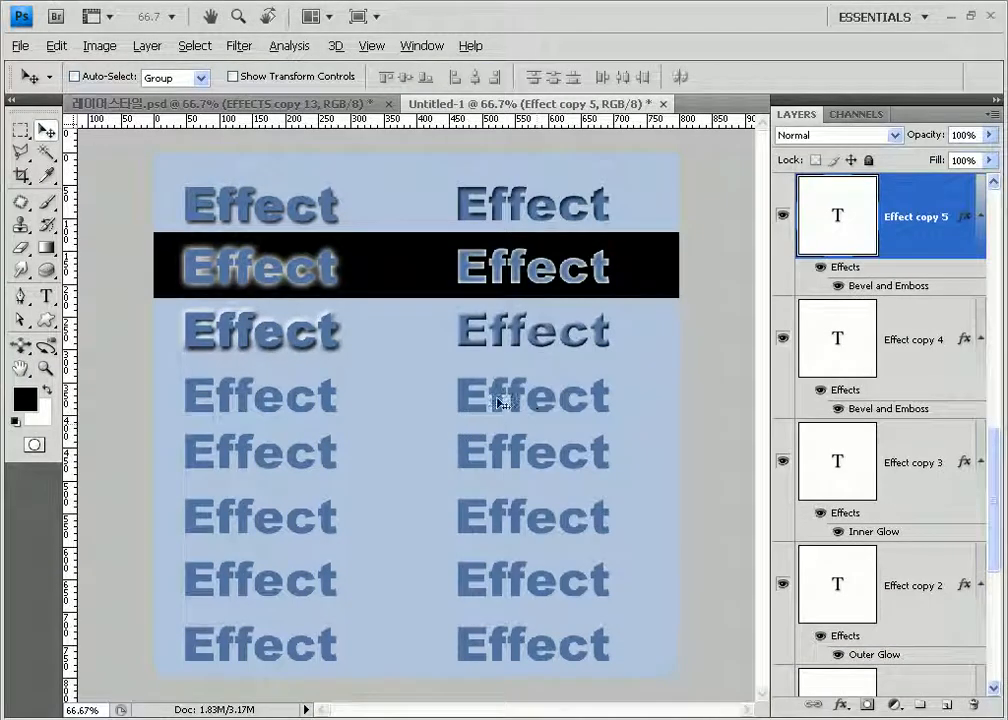
Step: Reopen the Effect copy 5 bevel for a close-up at 100% zoom and set its depth to 1000% and size to 7 px
key("ctrl+plus")
left_click_drag(580, 270, 216, 283)
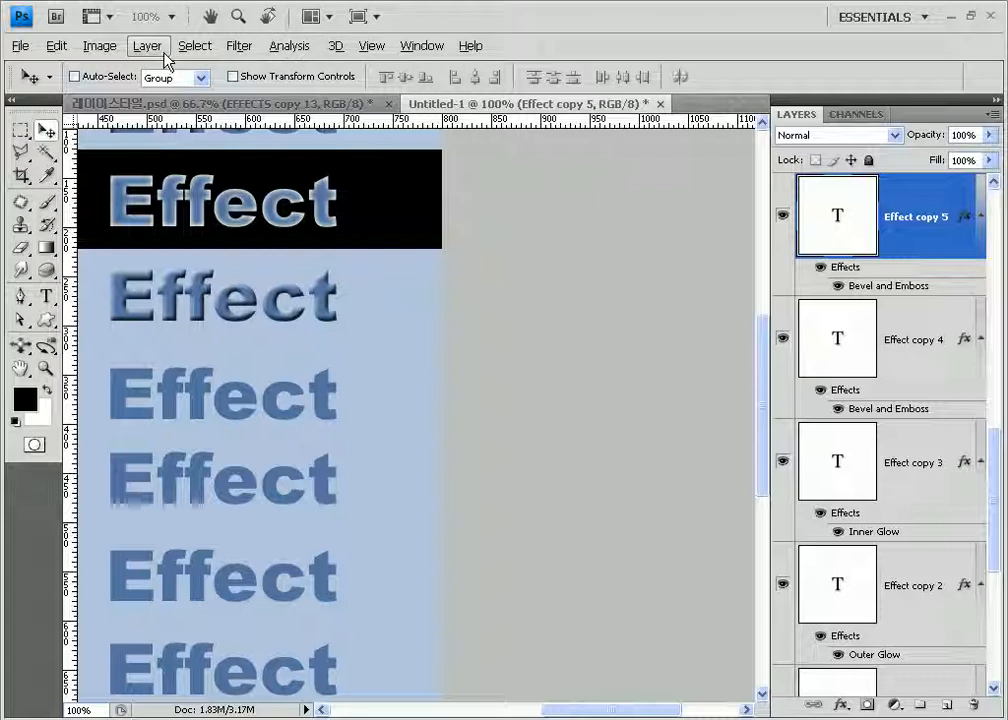
double_click(913, 287)
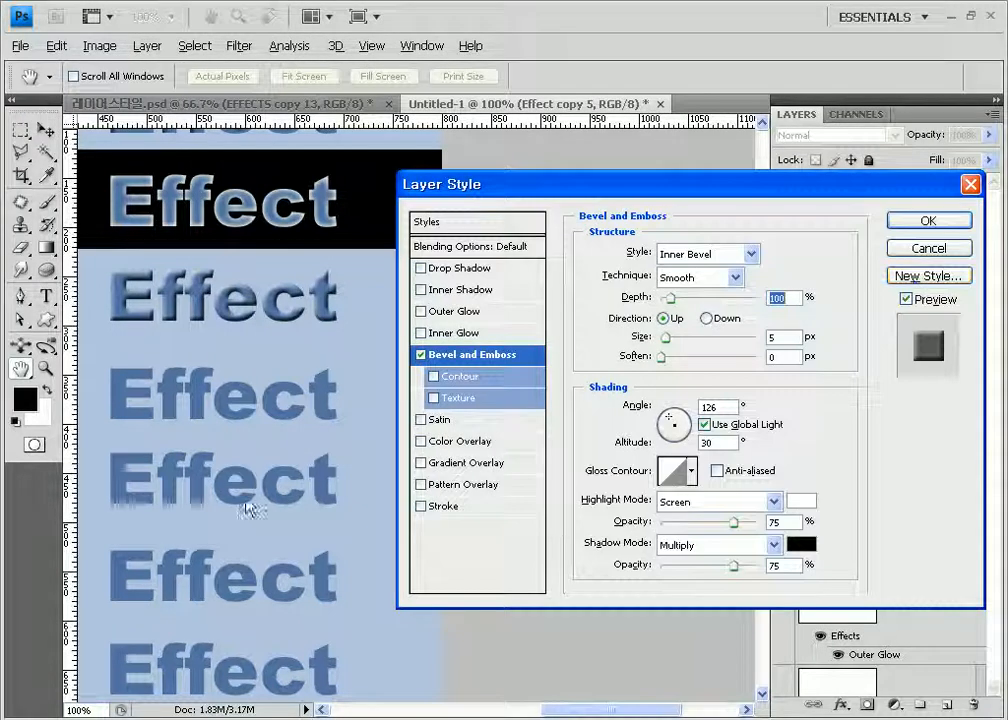
mouse_move(508, 184)
left_mouse_down()
mouse_move(487, 196)
mouse_move(450, 171)
mouse_move(462, 170)
left_mouse_up()
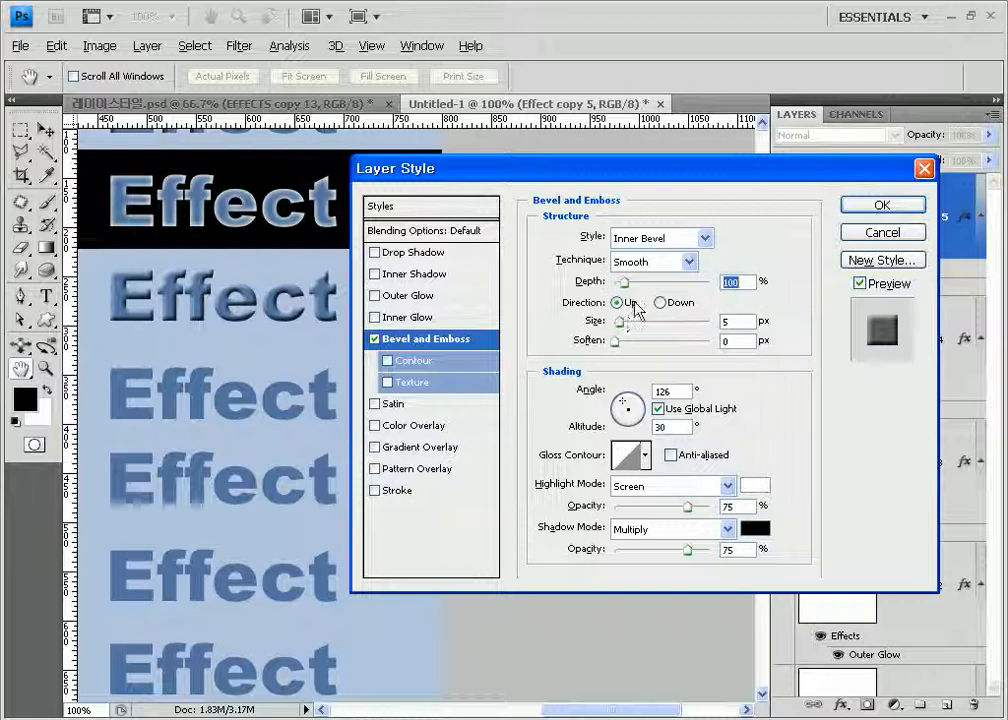
left_click_drag(635, 293, 727, 307)
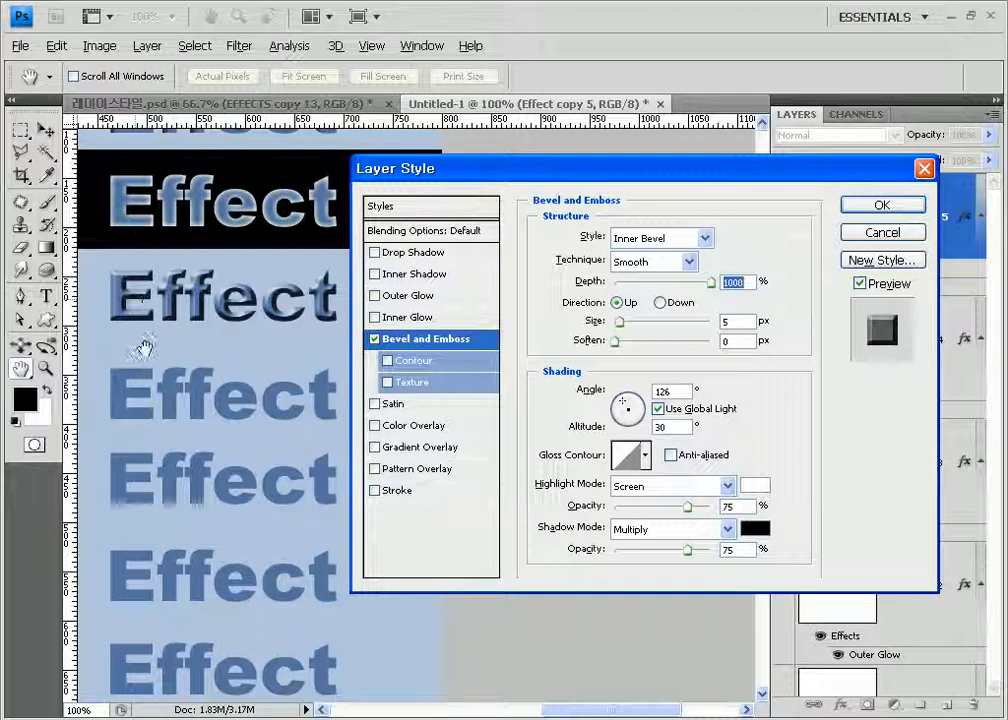
mouse_move(620, 327)
left_mouse_down()
mouse_move(628, 329)
mouse_move(619, 322)
left_mouse_up()
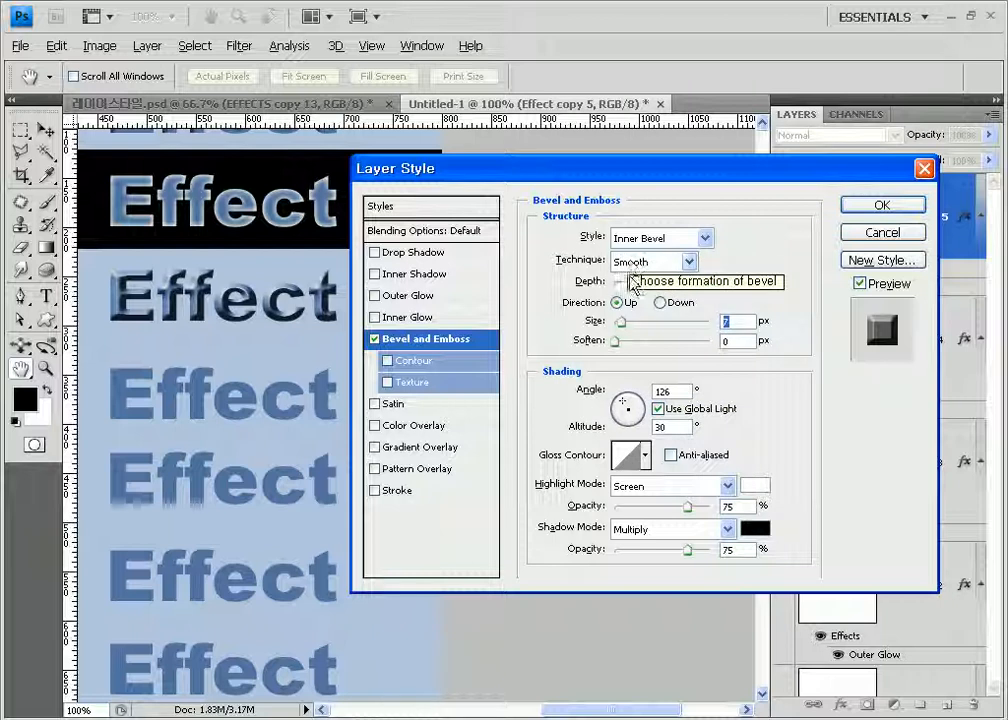
Step: Set the inner bevel's technique to Chisel Hard, try a depth of 205%, and return the depth to 1000%
left_click(675, 262)
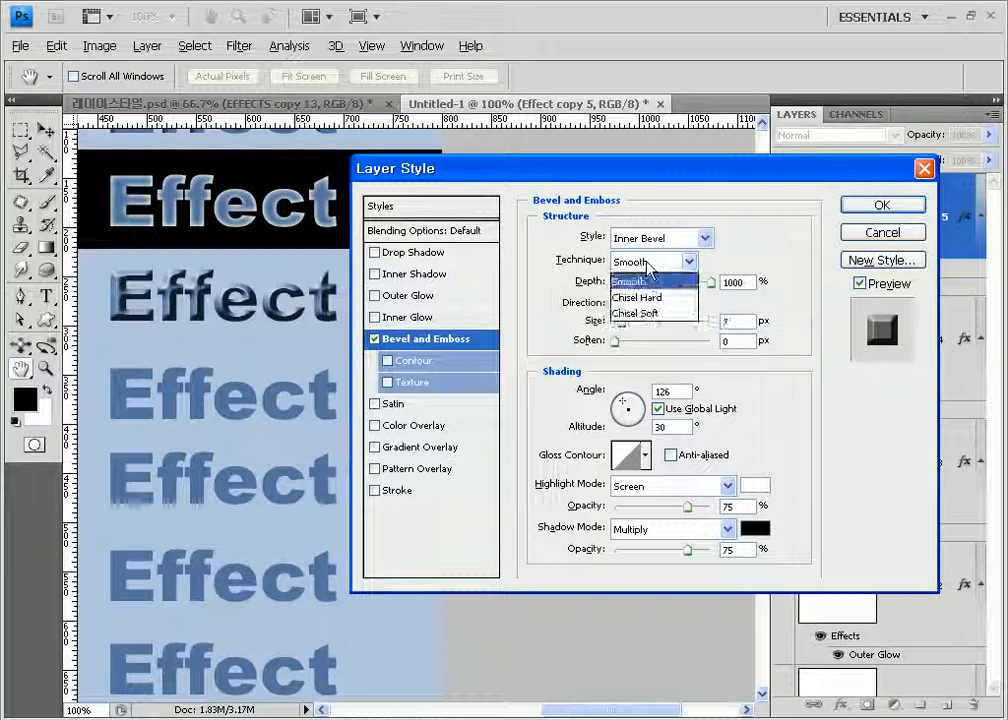
left_click(648, 299)
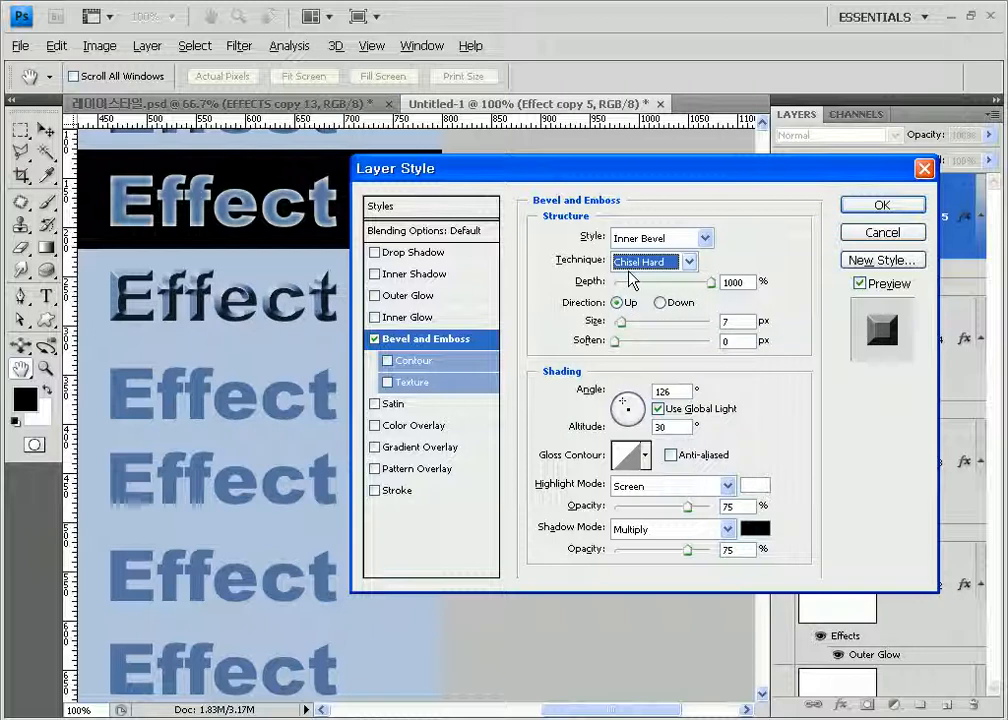
key("Tab")
key("Tab")
key("Tab")
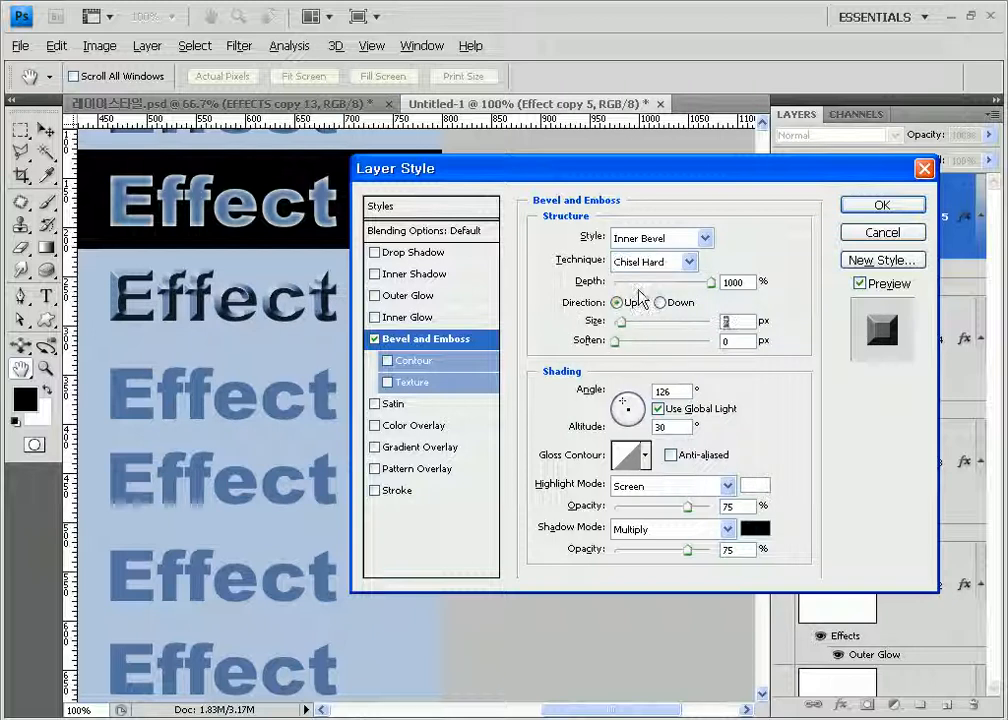
left_click(630, 284)
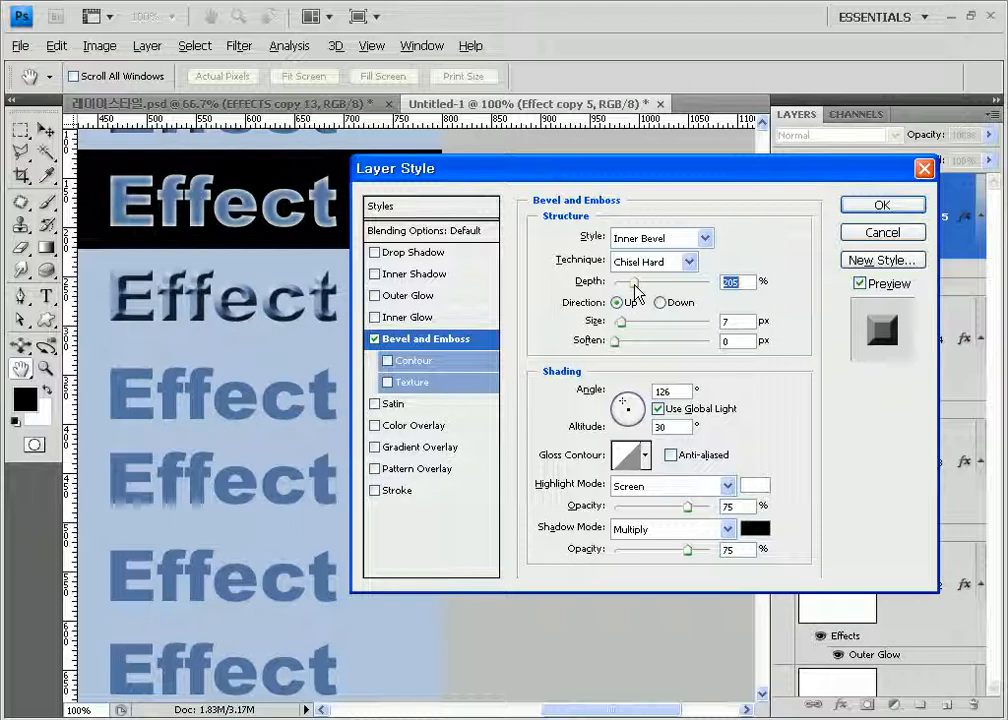
left_click_drag(627, 285, 758, 288)
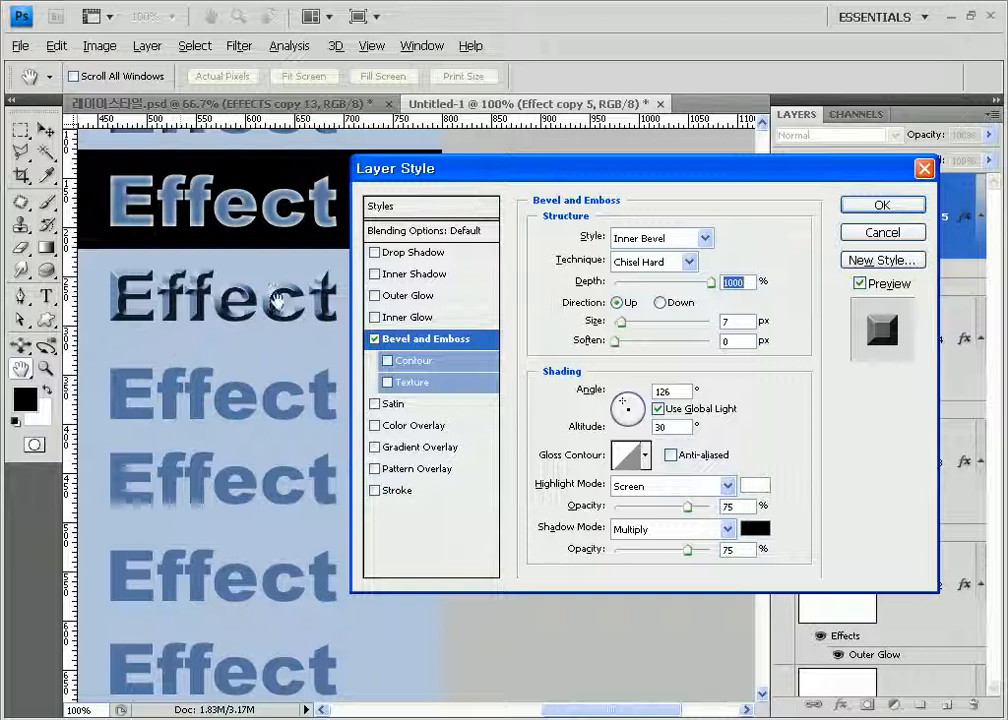
Step: Set the Effect copy 5 inner bevel to the Smooth technique with 100% depth and 5 px size, and apply it
left_click(660, 262)
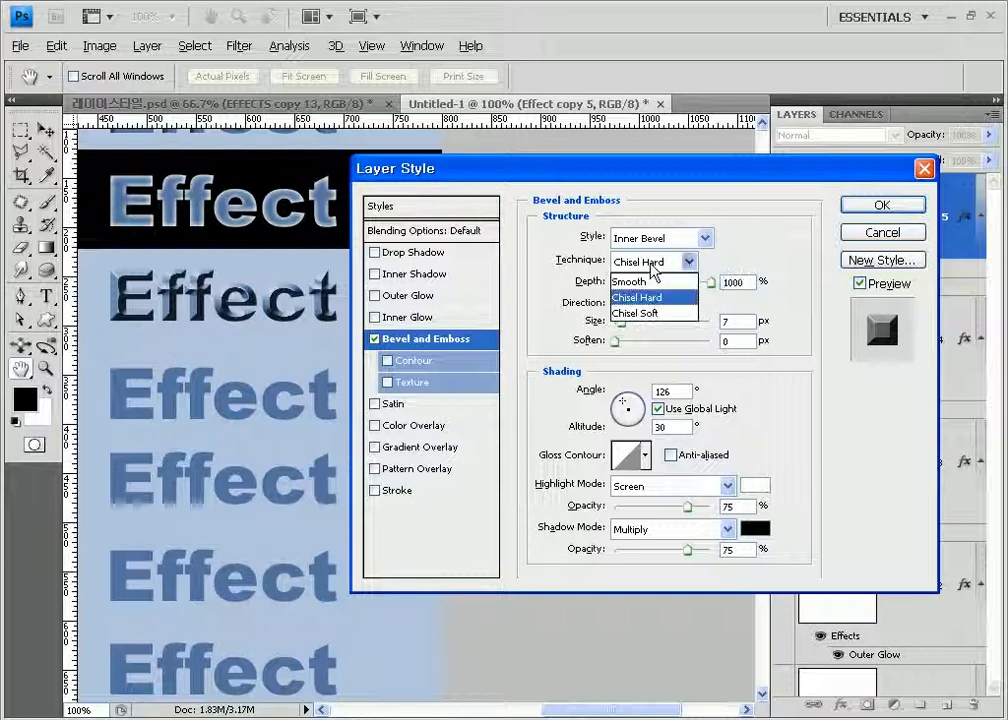
left_click(656, 277)
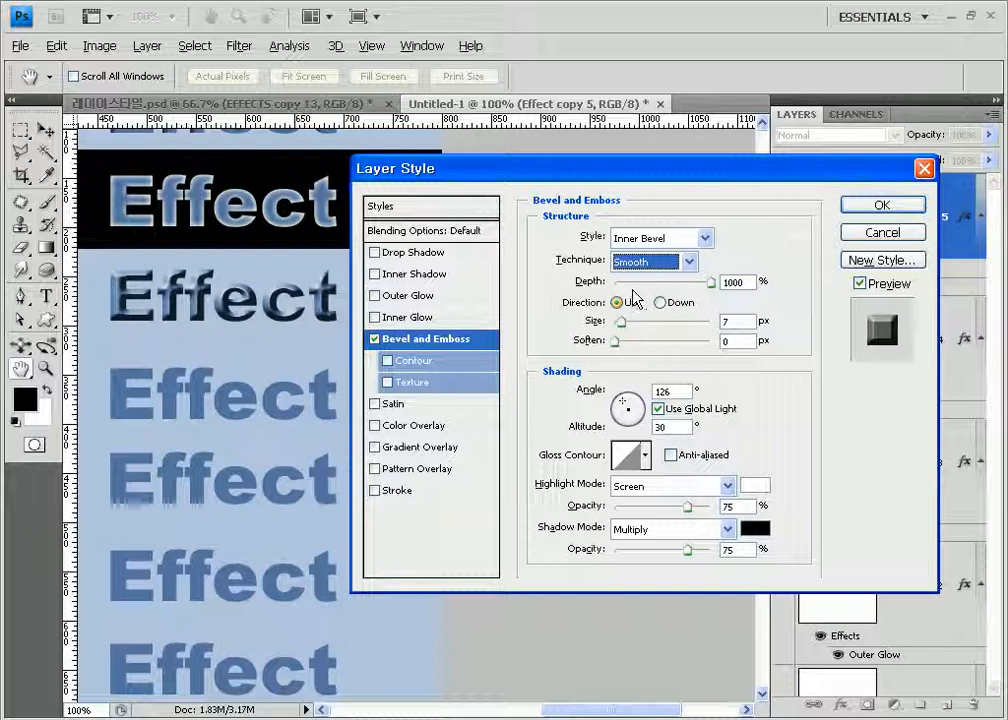
left_click(710, 286)
type("100")
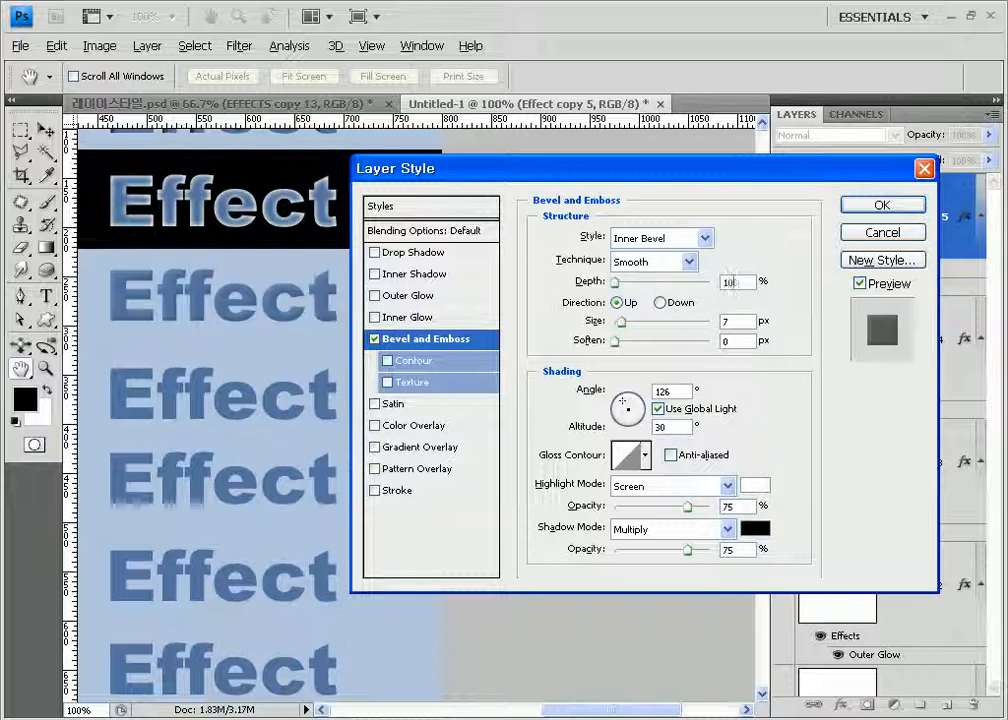
left_click(730, 322)
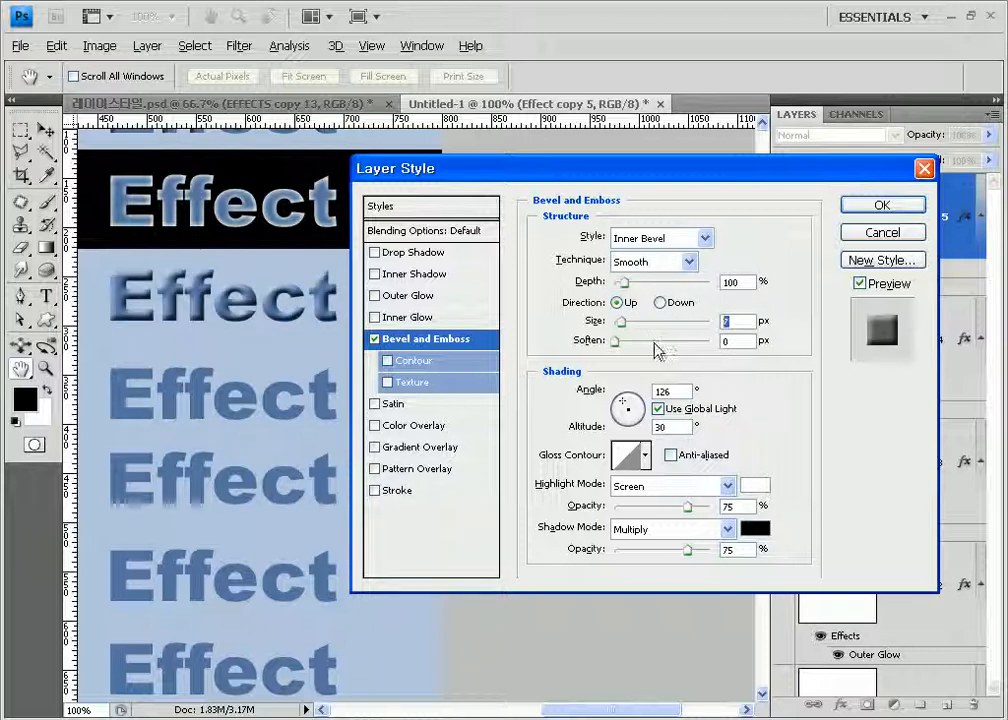
key("Return")
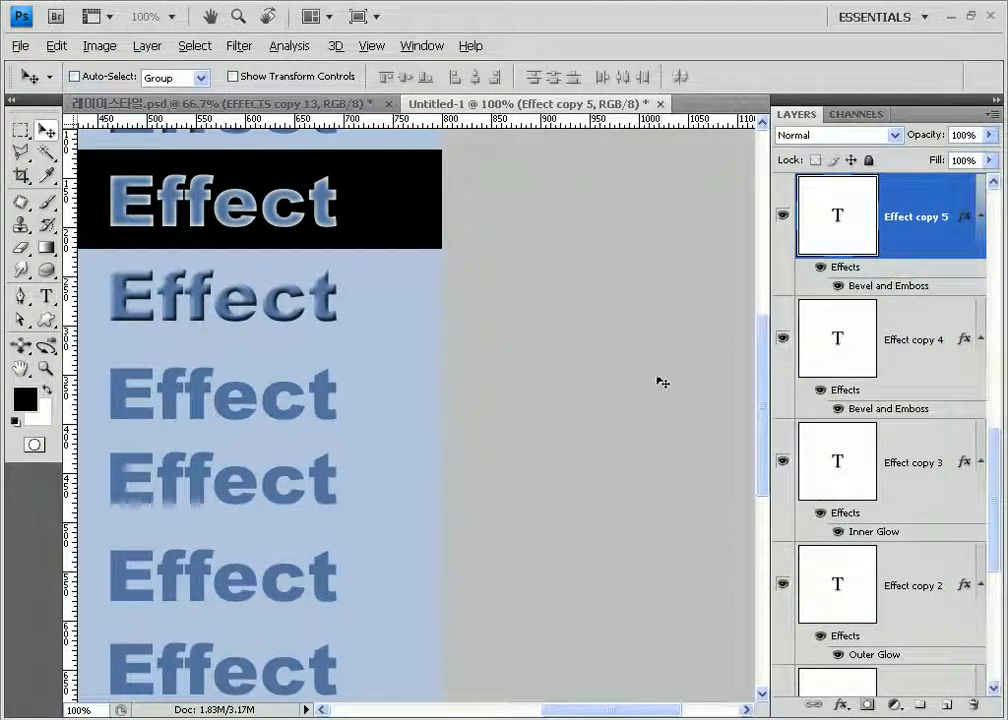
Step: Reopen the Effect copy 5 bevel, set its depth to 439% with 0 px soften, and apply it
double_click(859, 287)
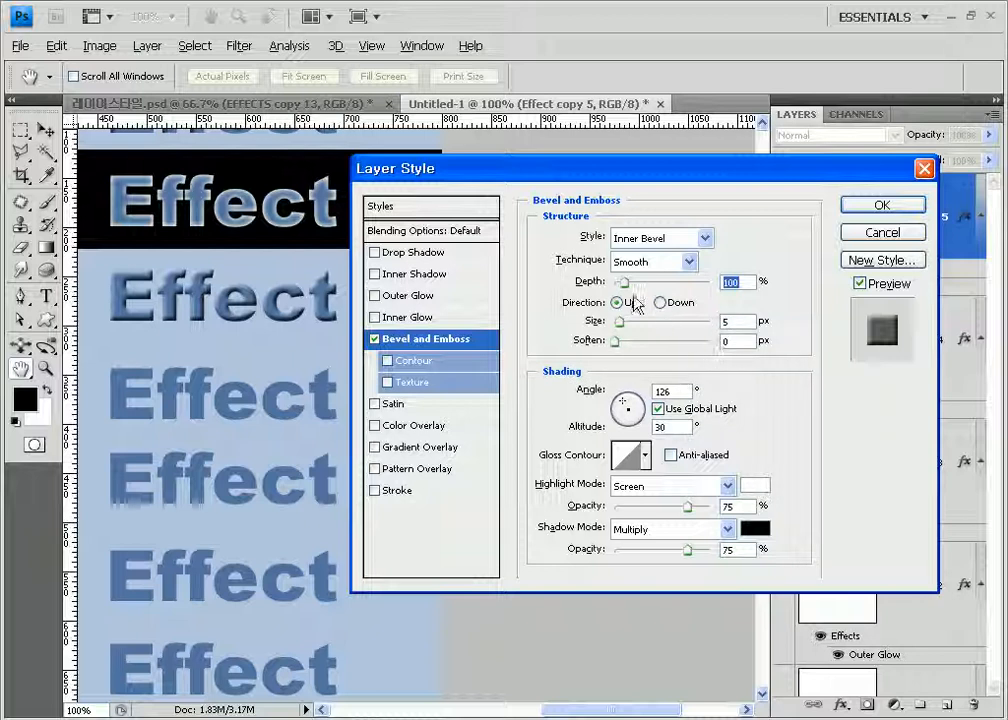
left_click_drag(630, 287, 655, 287)
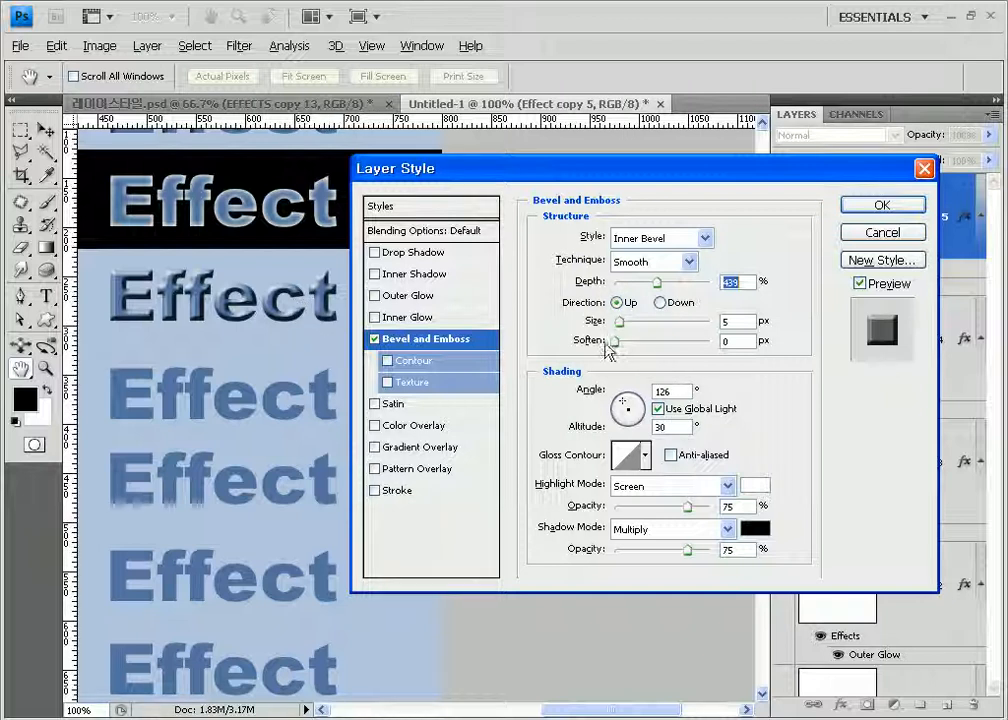
left_click_drag(616, 342, 526, 342)
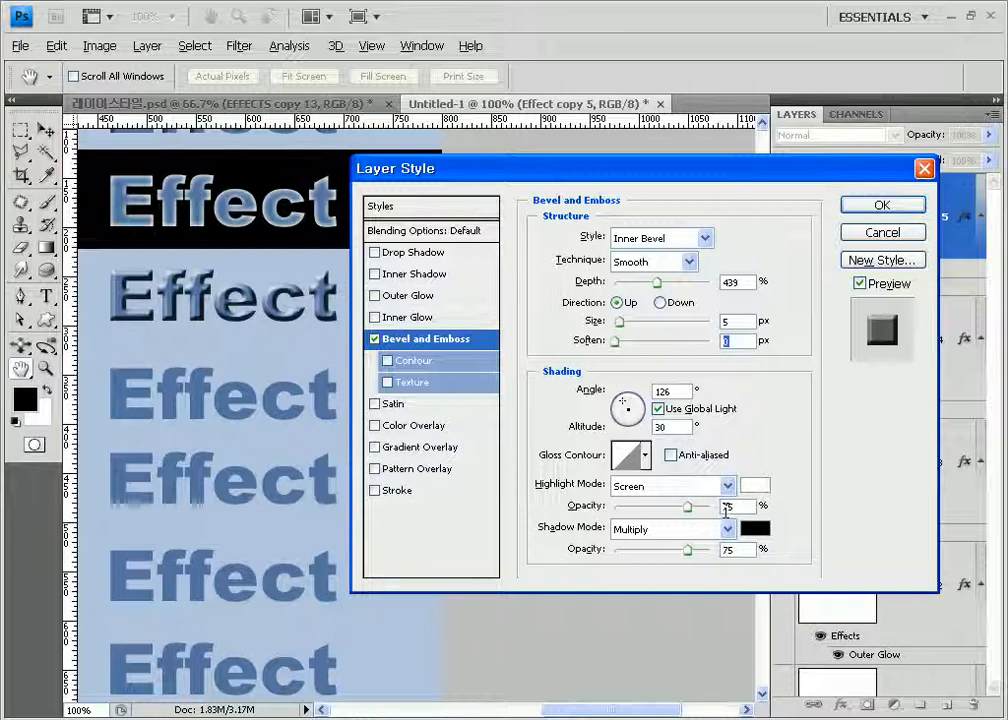
left_click(881, 206)
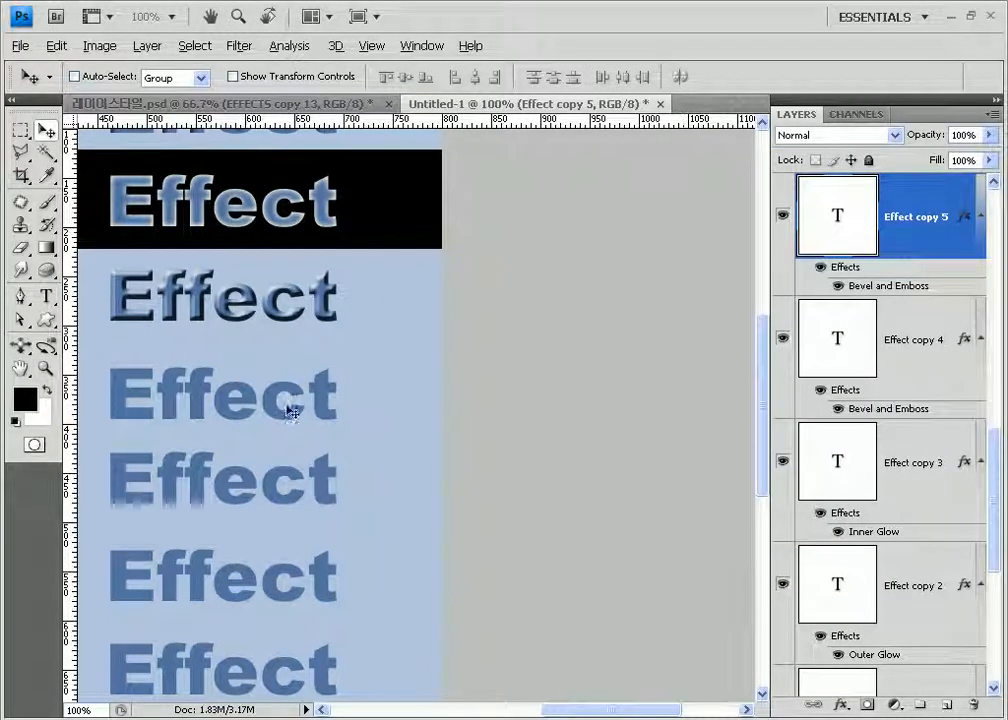
Step: Add a Bevel and Emboss style to the Effect copy 6 layer and set its style to Emboss
left_click_drag(313, 376, 580, 398)
left_click_drag(500, 396, 491, 410)
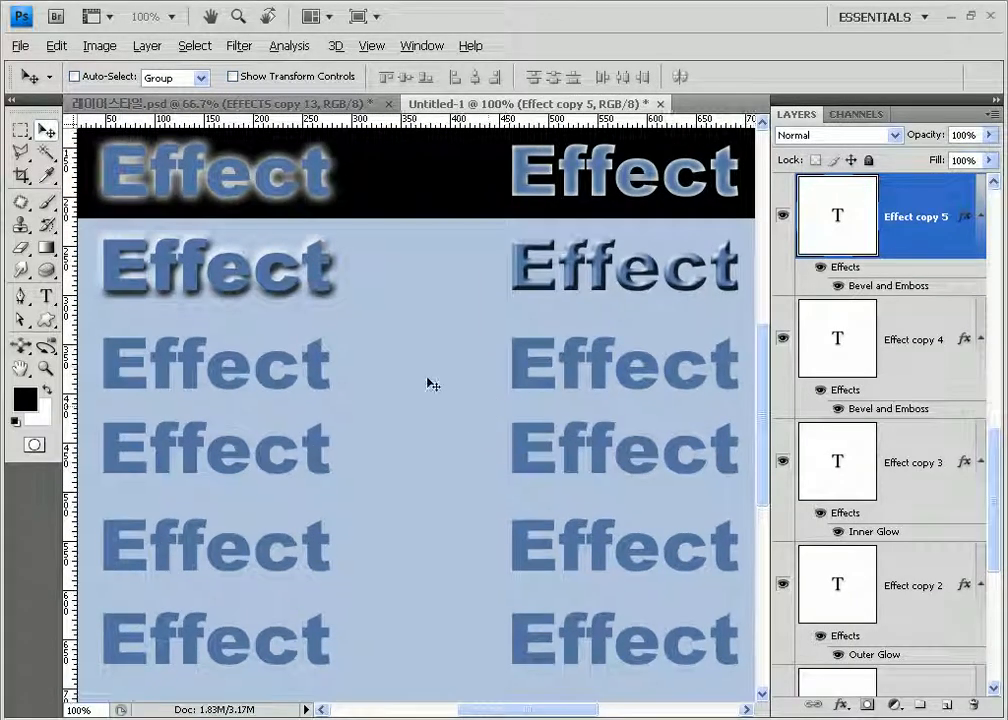
left_click(311, 371, "ctrl")
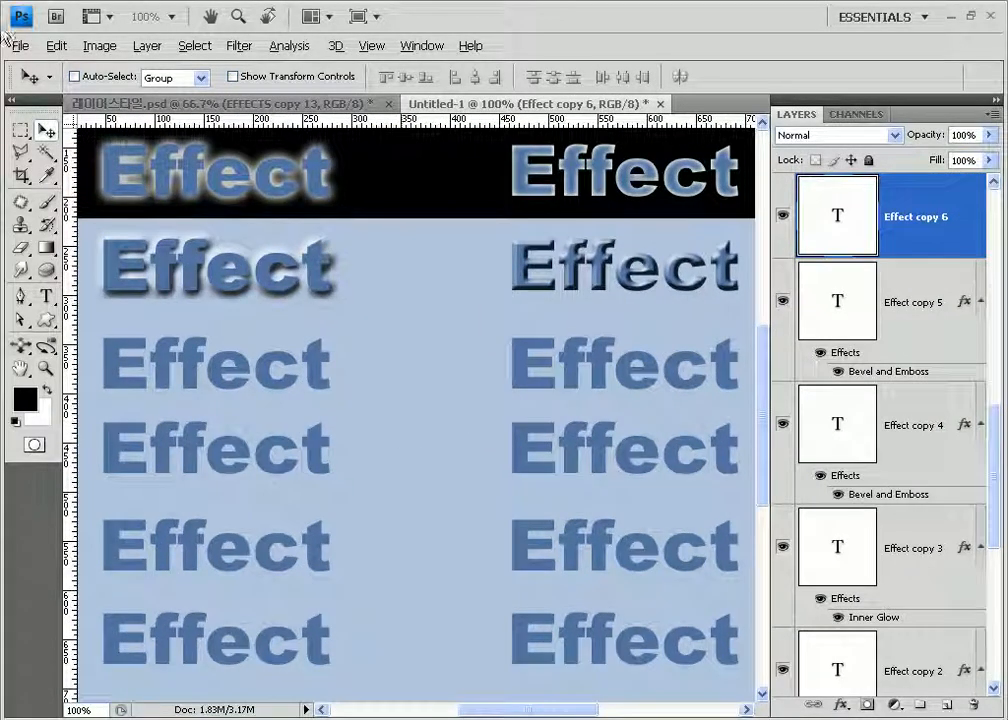
left_click(140, 48)
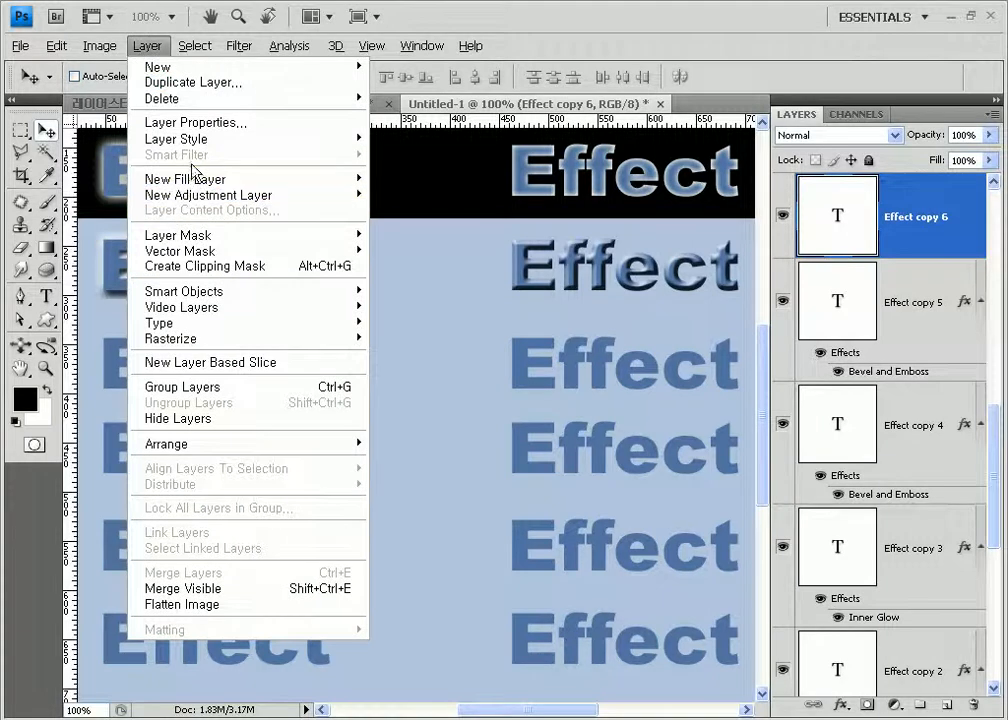
mouse_move(352, 146)
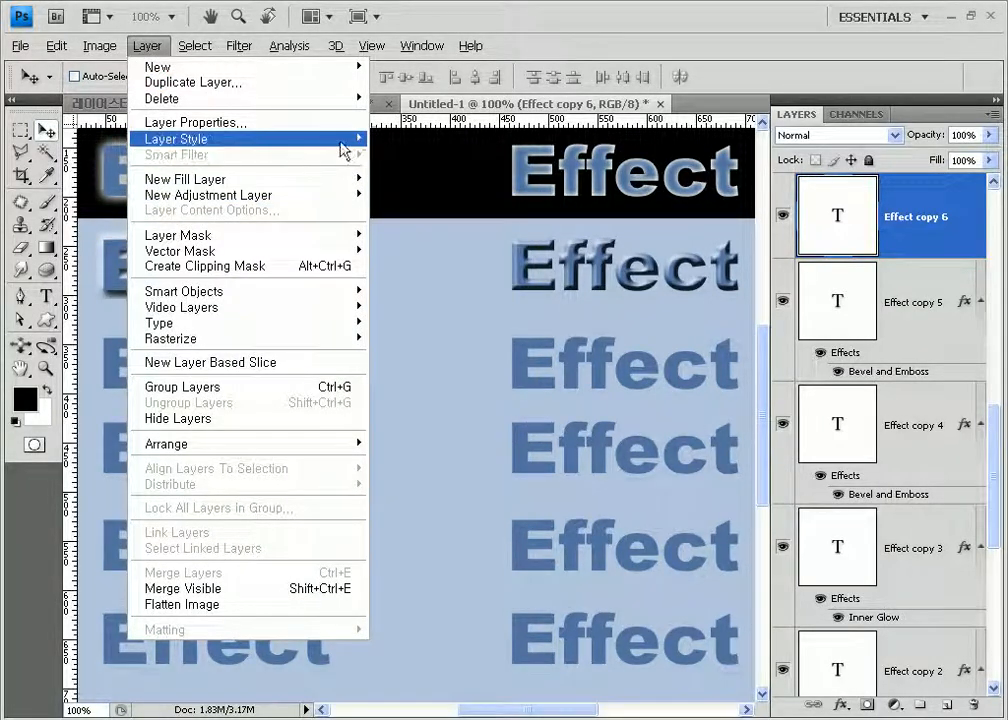
left_click(425, 226)
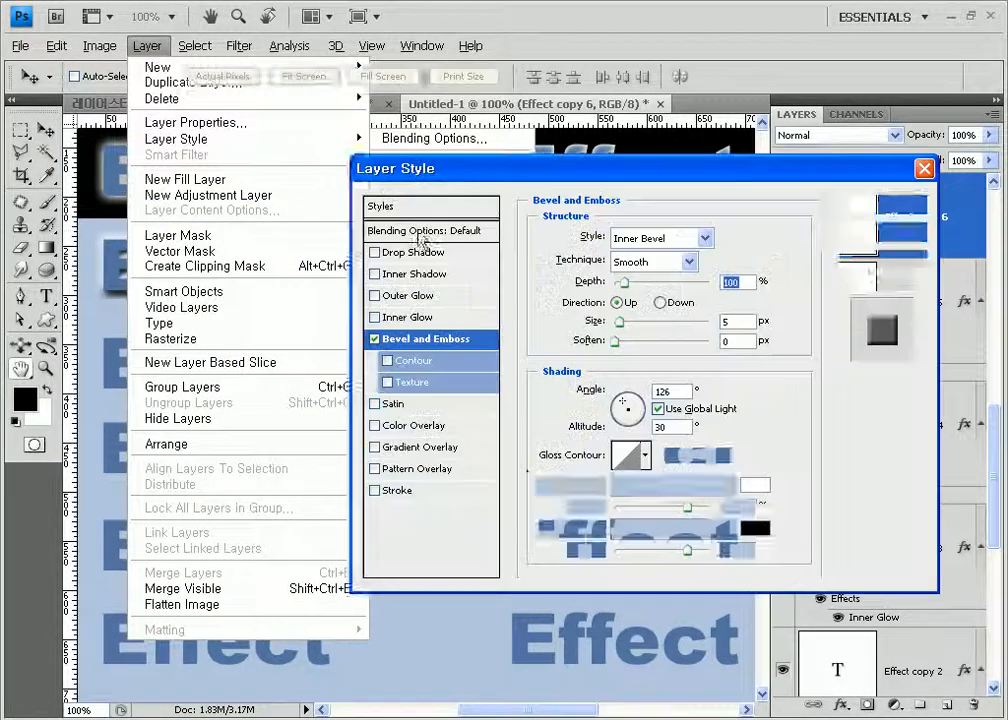
left_click(647, 240)
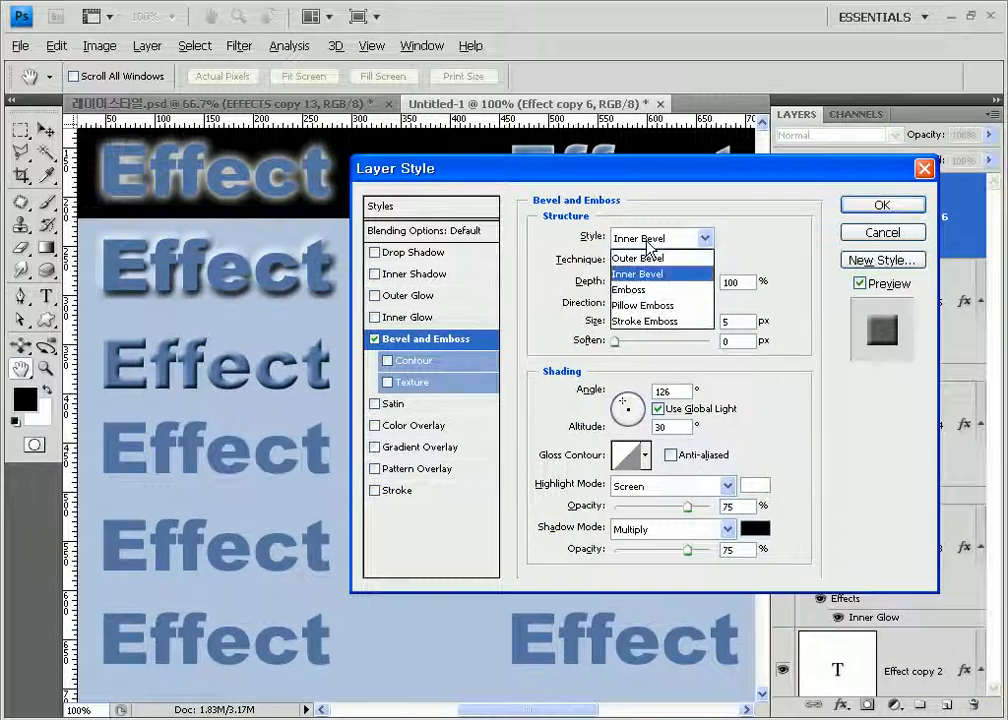
left_click(640, 296)
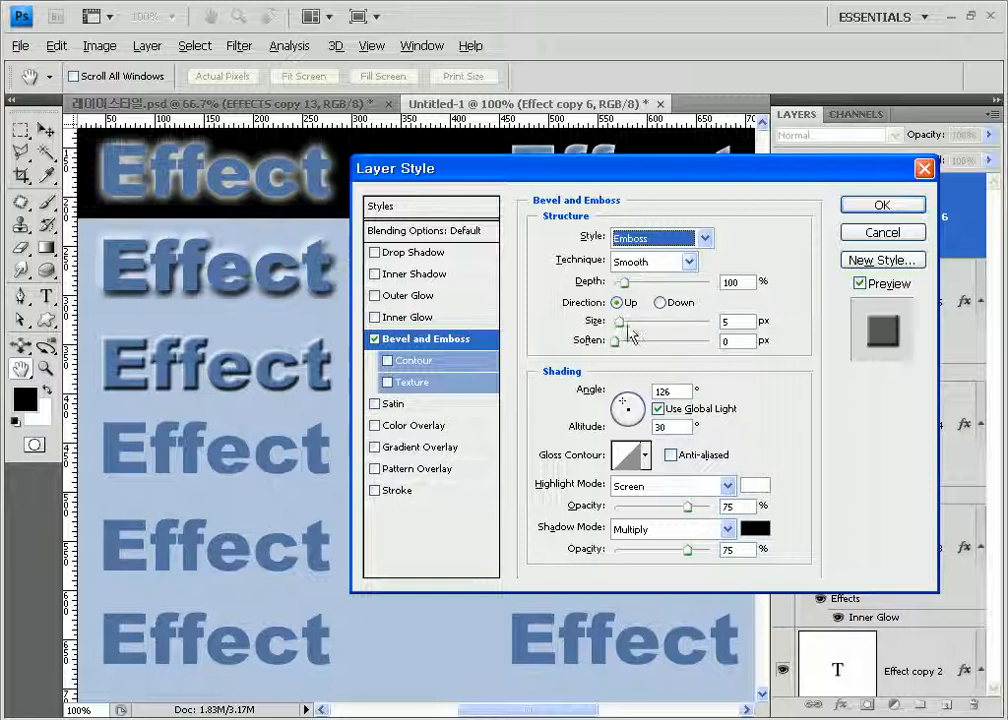
Step: Try the emboss at 633% depth and 13 px size, comparing the Chisel Hard technique with Smooth
left_click_drag(623, 284, 676, 285)
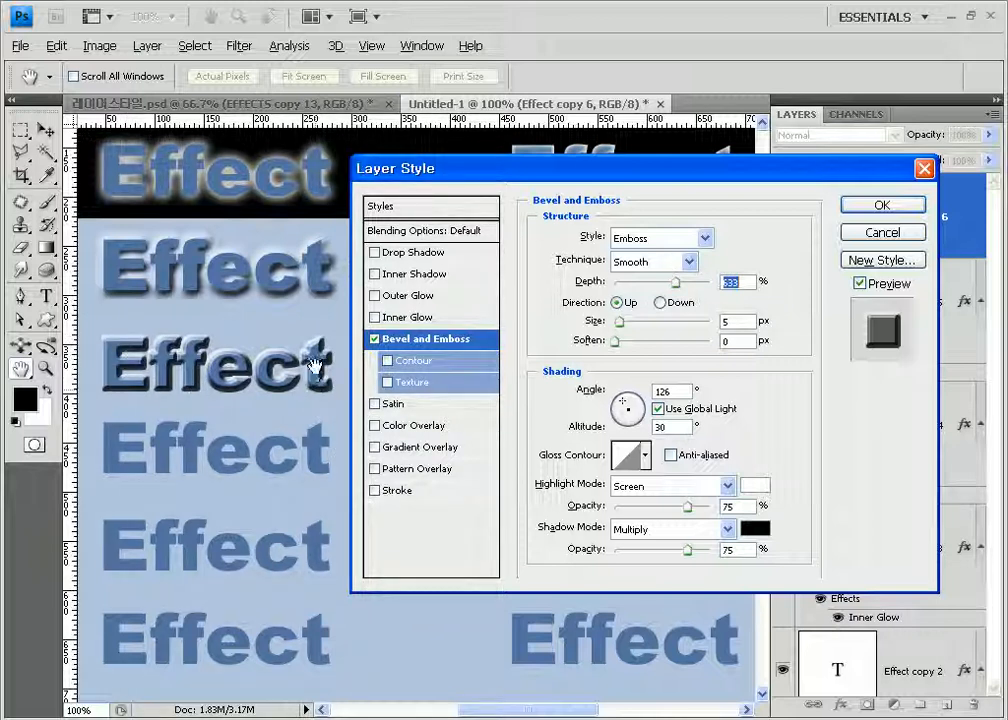
left_click_drag(621, 331, 624, 330)
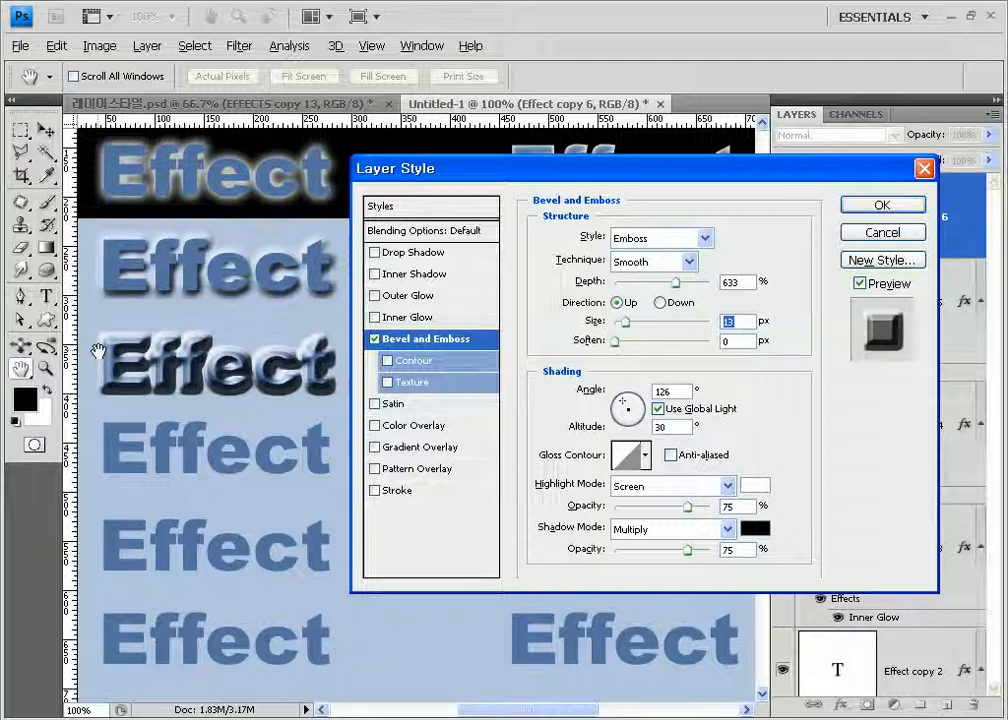
left_click(658, 264)
left_click(645, 300)
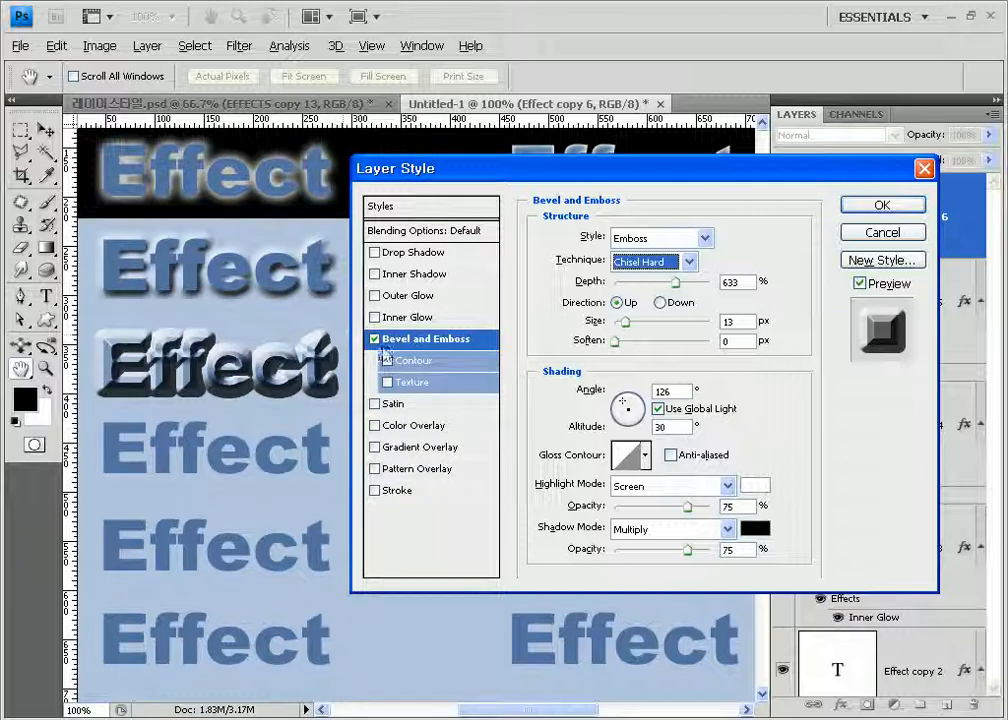
left_click(641, 263)
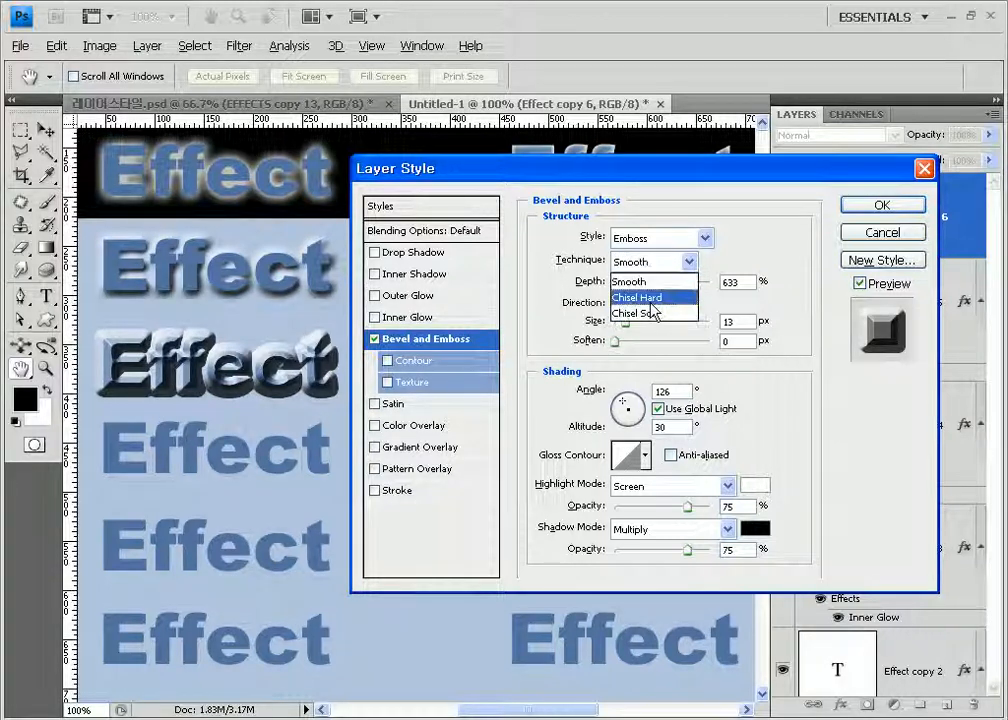
left_click(644, 284)
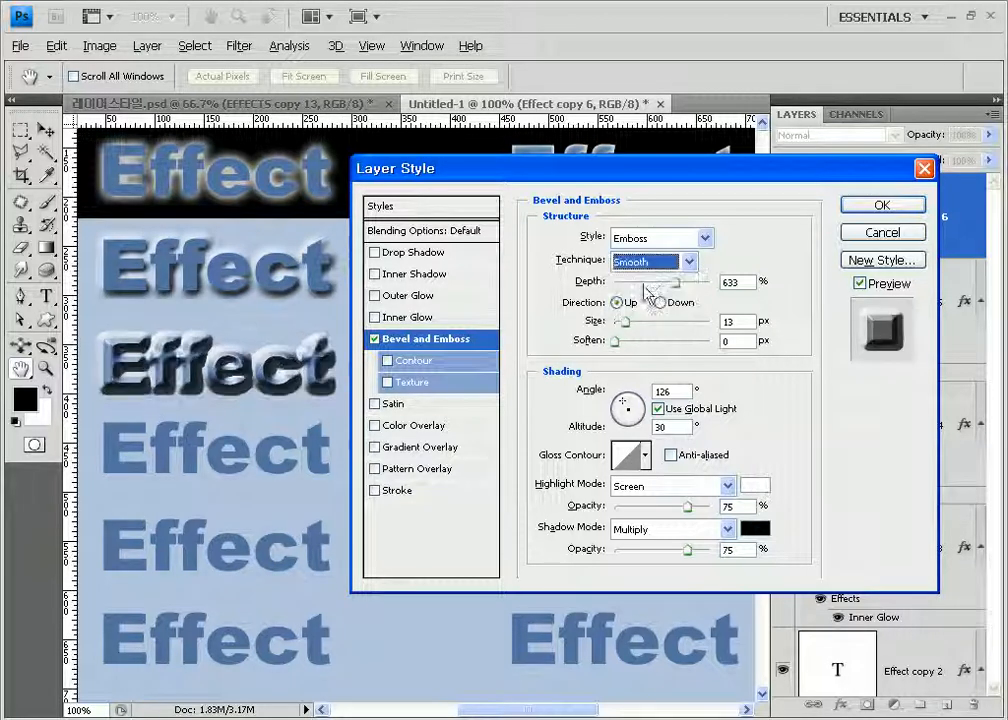
Step: Set the emboss depth to 100% and its size to 5 px
double_click(738, 281)
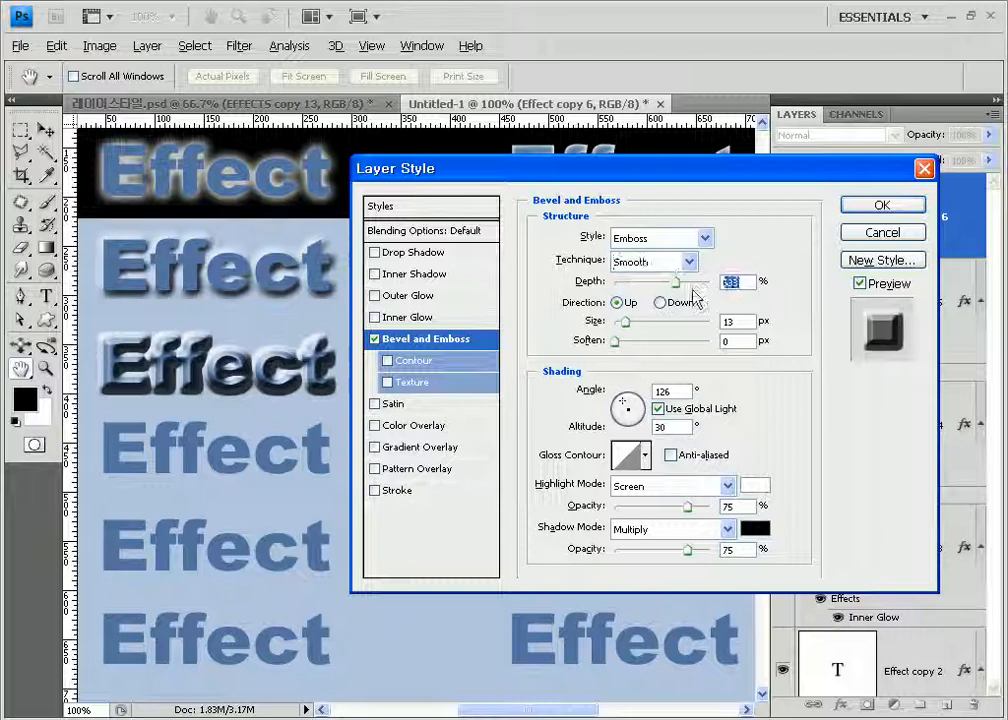
type("1")
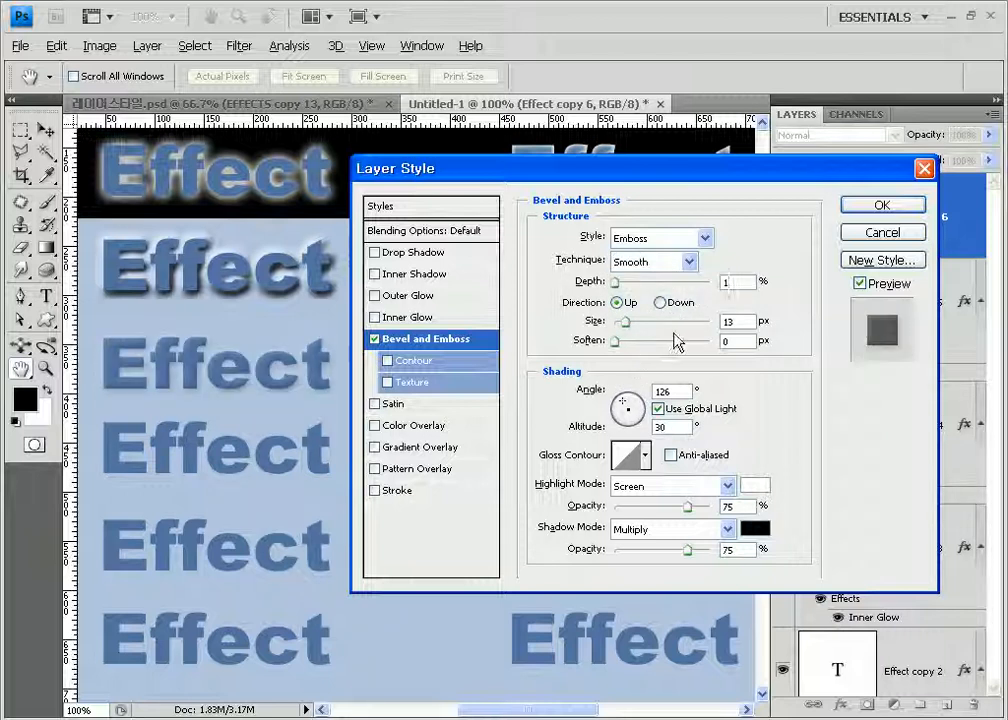
type("00")
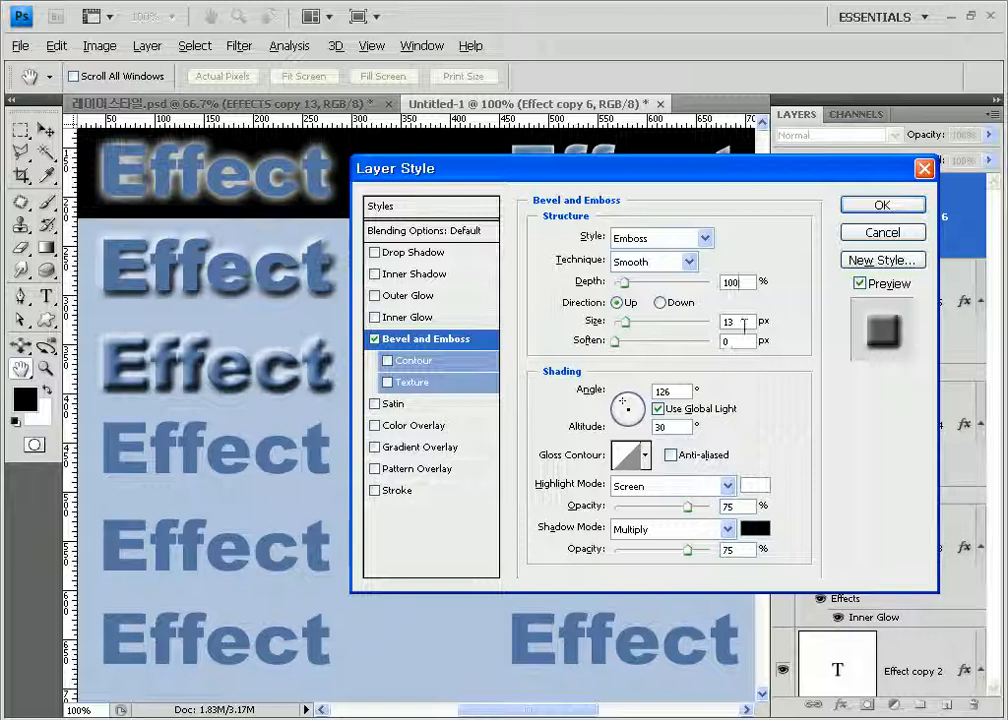
type("5")
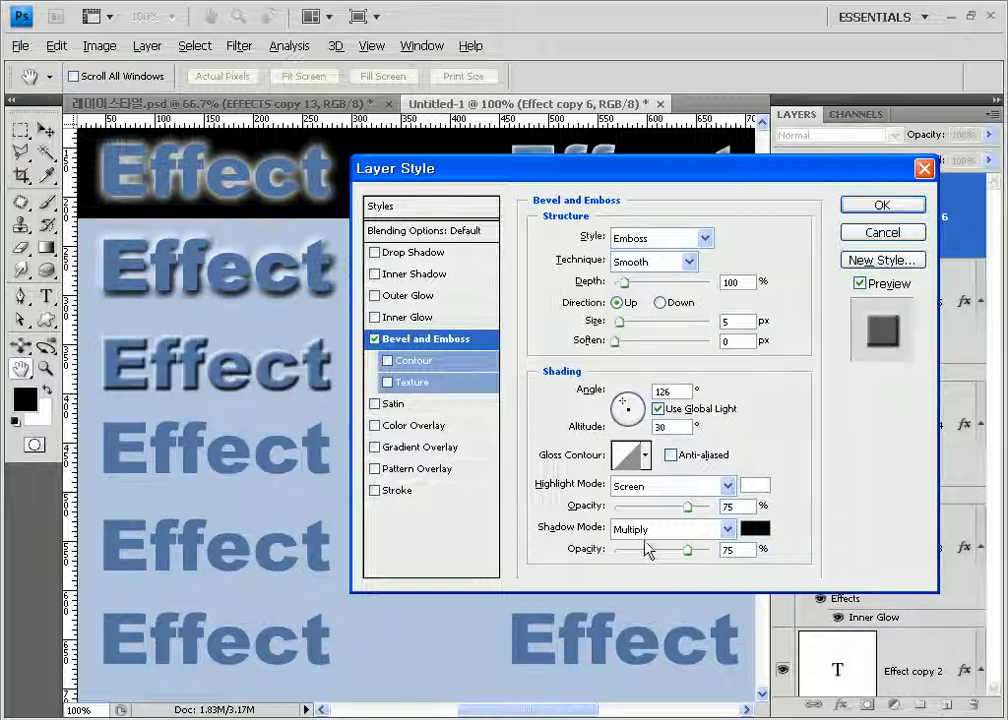
Step: Try a soften of 3 px on the emboss, return the soften to 0 px, and apply the style
left_click_drag(615, 341, 636, 349)
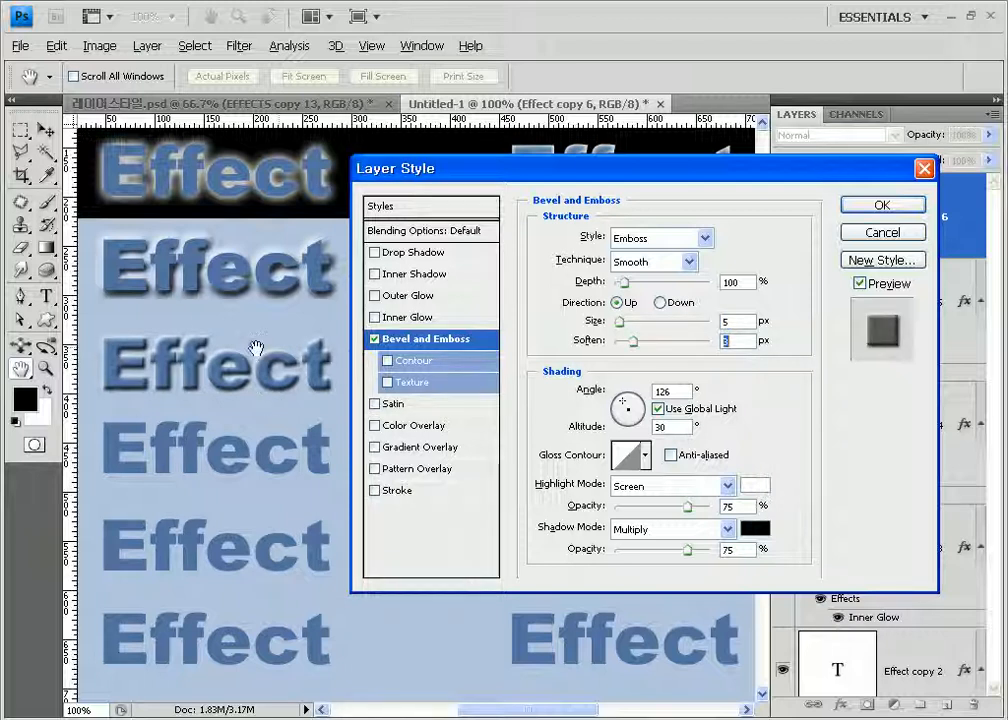
left_click_drag(636, 343, 533, 330)
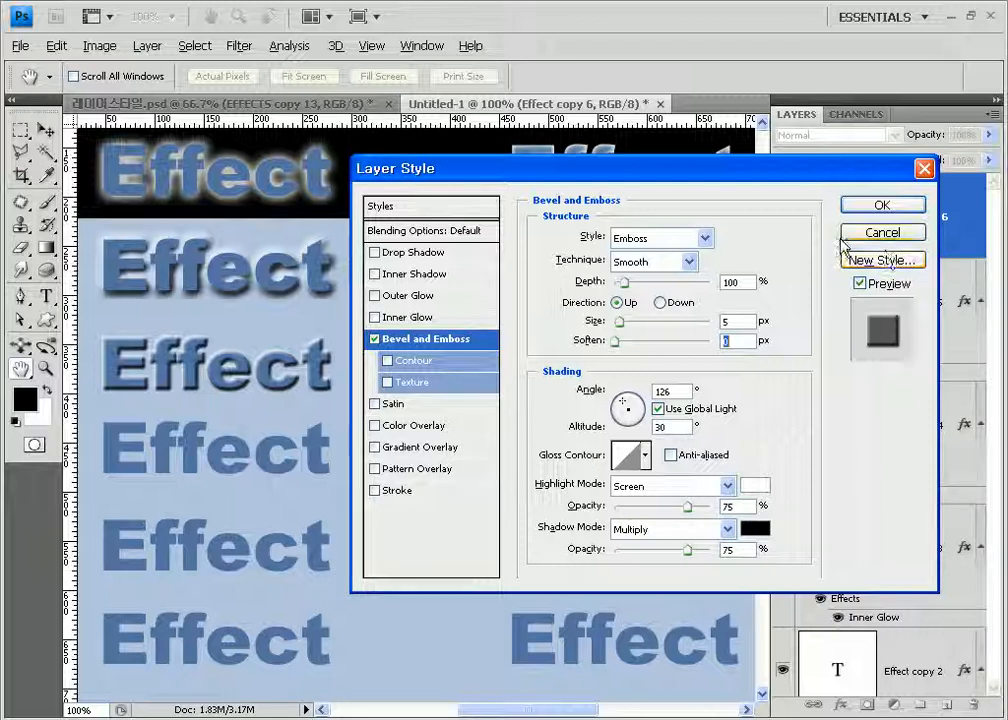
left_click(852, 205)
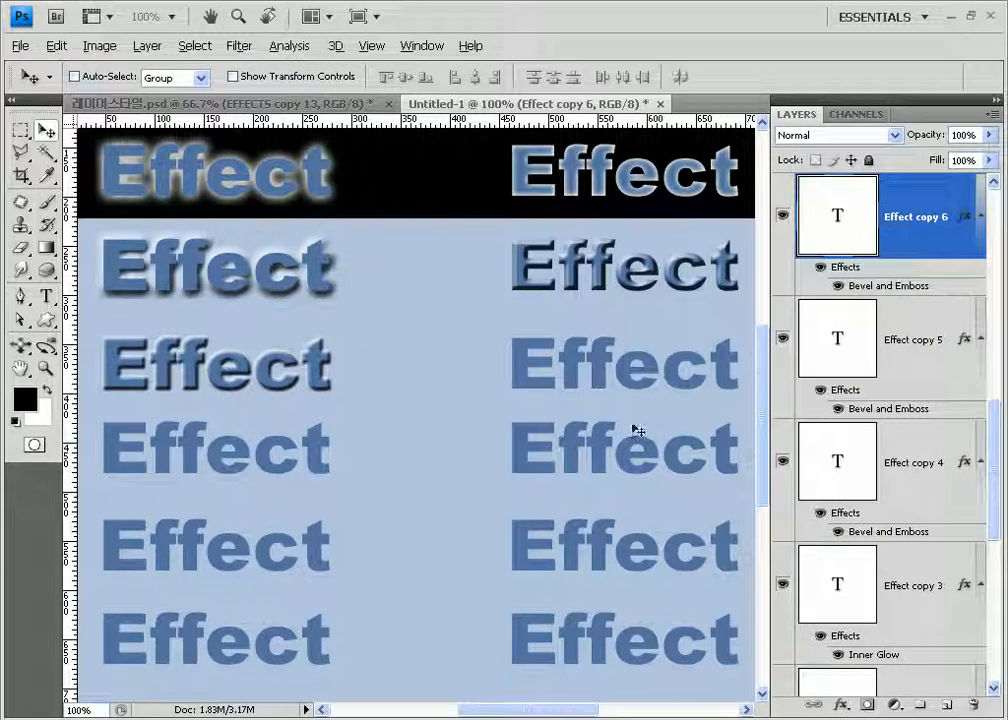
Step: Add a Bevel and Emboss style to the Effect copy 7 layer and set its style to Pillow Emboss
key("ctrl+j")
left_click_drag(574, 398, 325, 412)
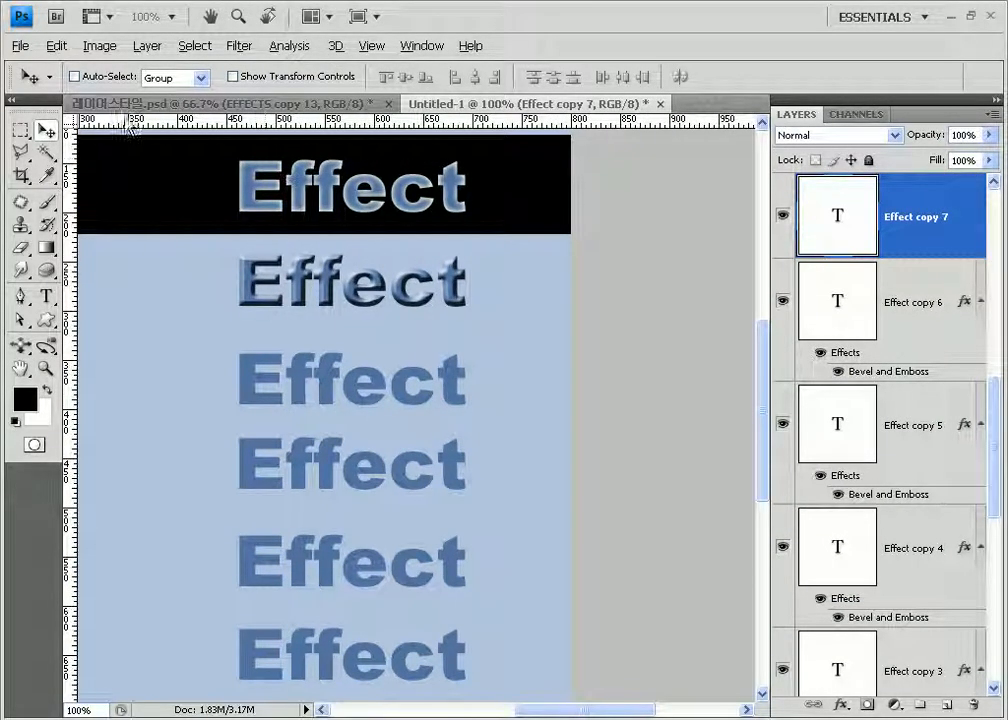
left_click(147, 46)
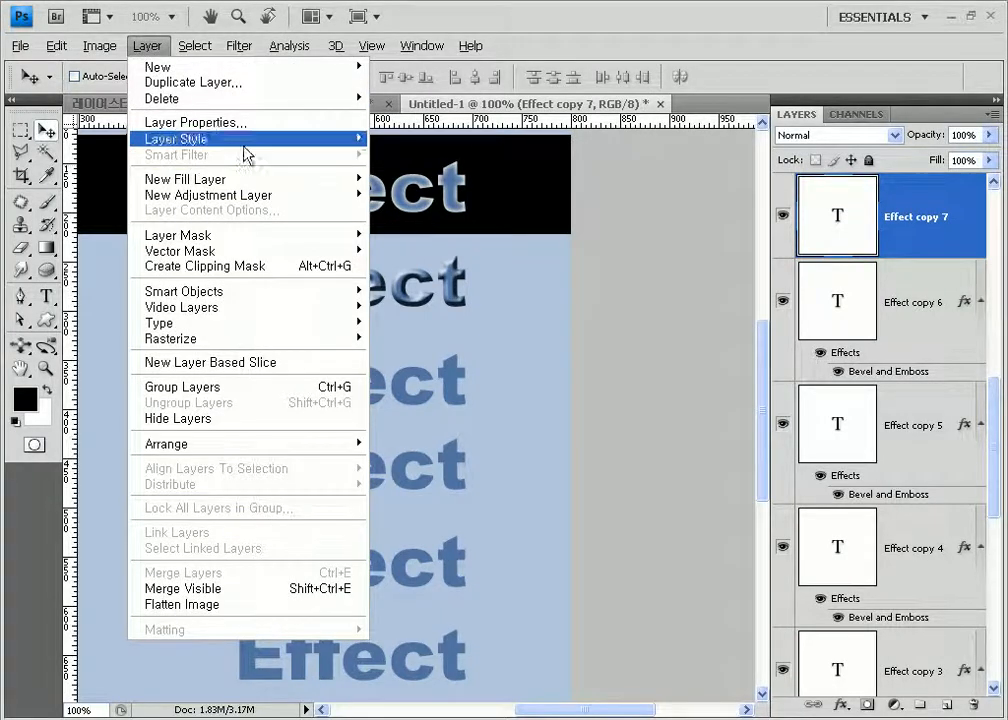
mouse_move(364, 148)
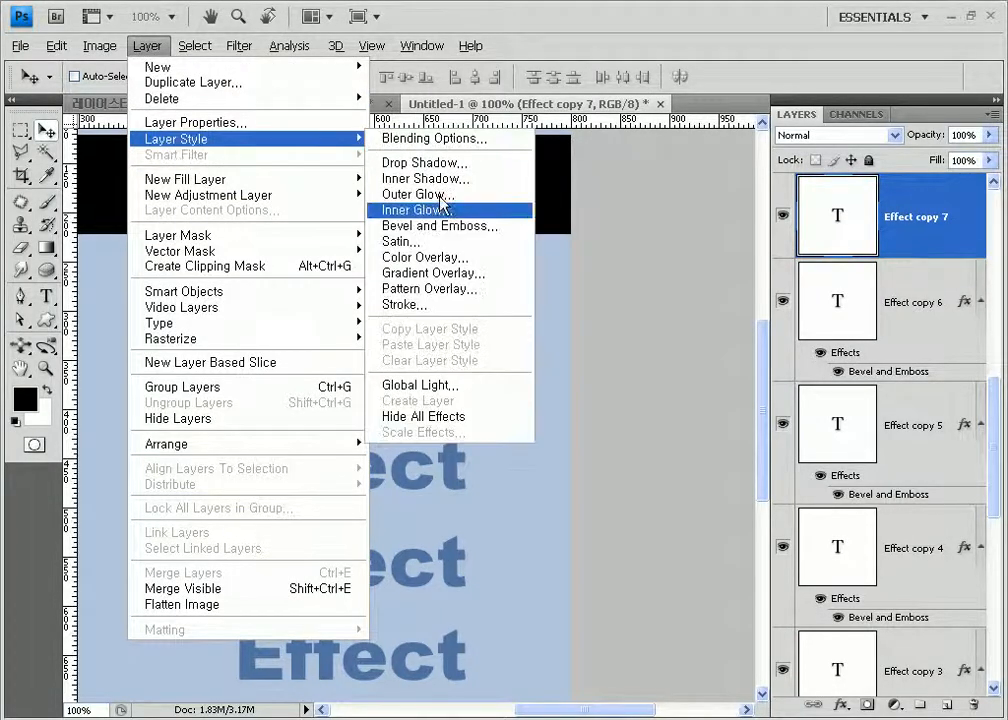
left_click(440, 226)
left_click(680, 238)
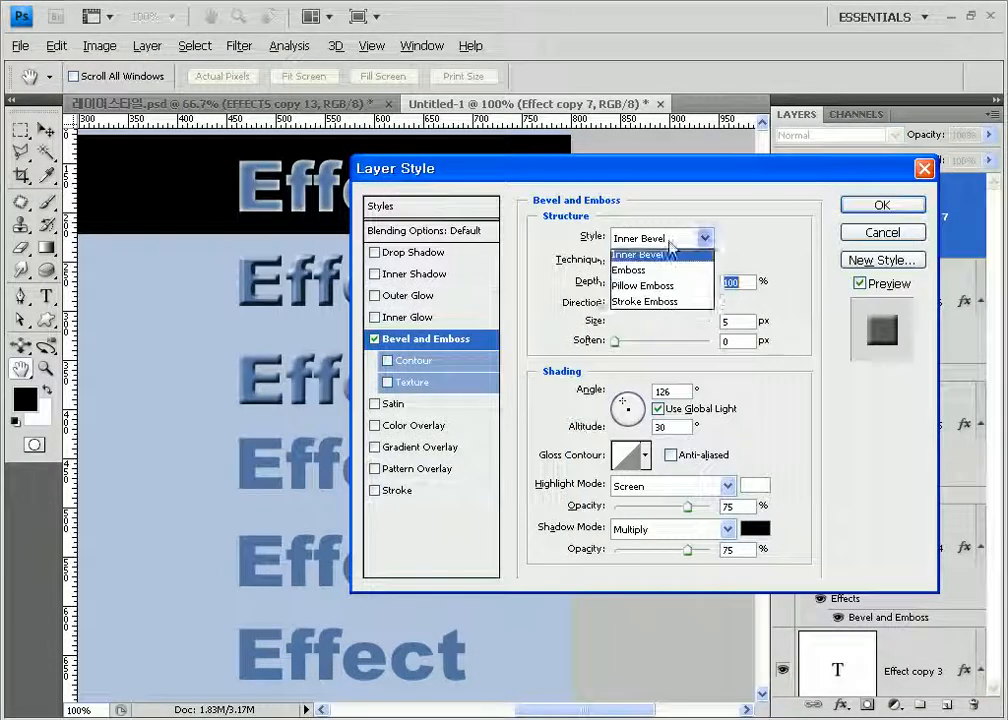
left_click(655, 302)
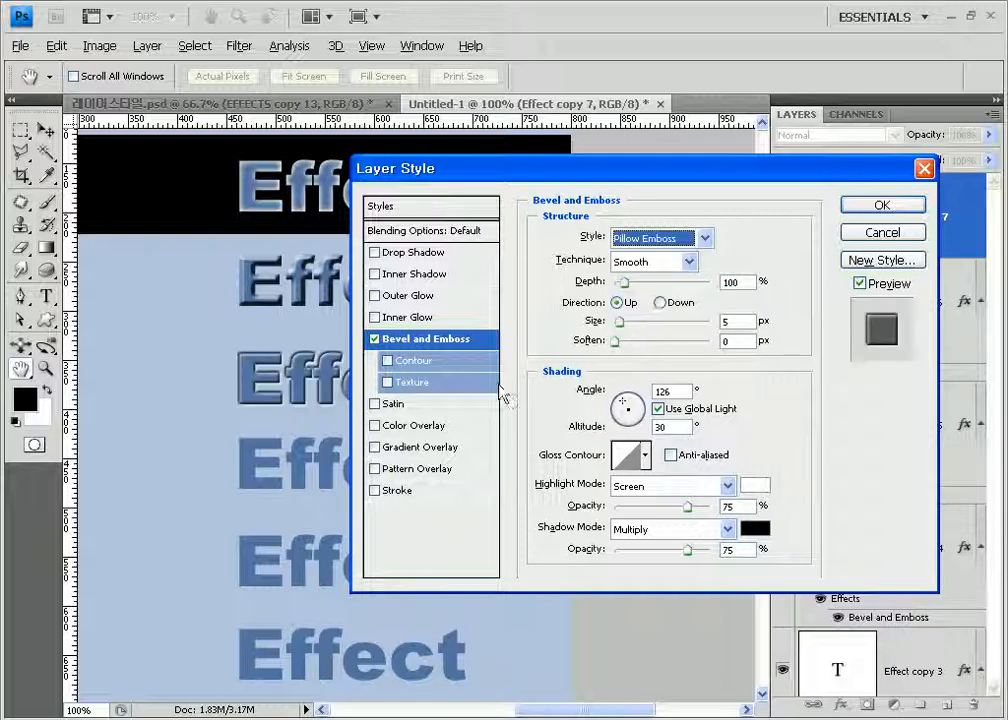
Step: Set the Pillow Emboss on the Effect copy 7 layer to 286% depth and 7 px size, and apply the style
left_click_drag(499, 176, 575, 188)
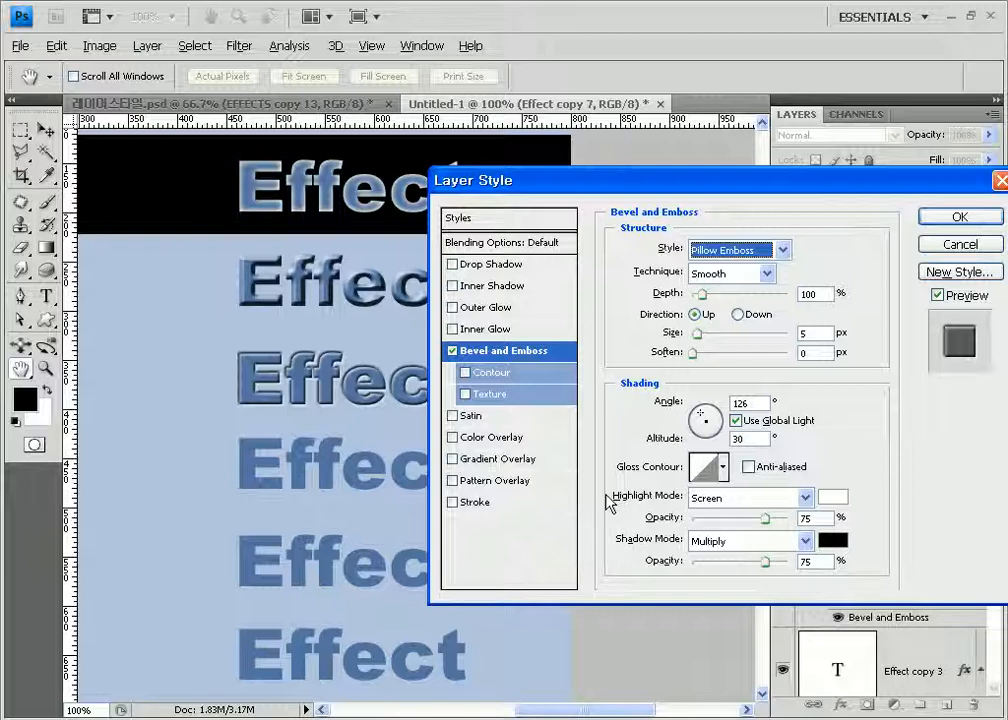
left_click_drag(696, 333, 720, 295)
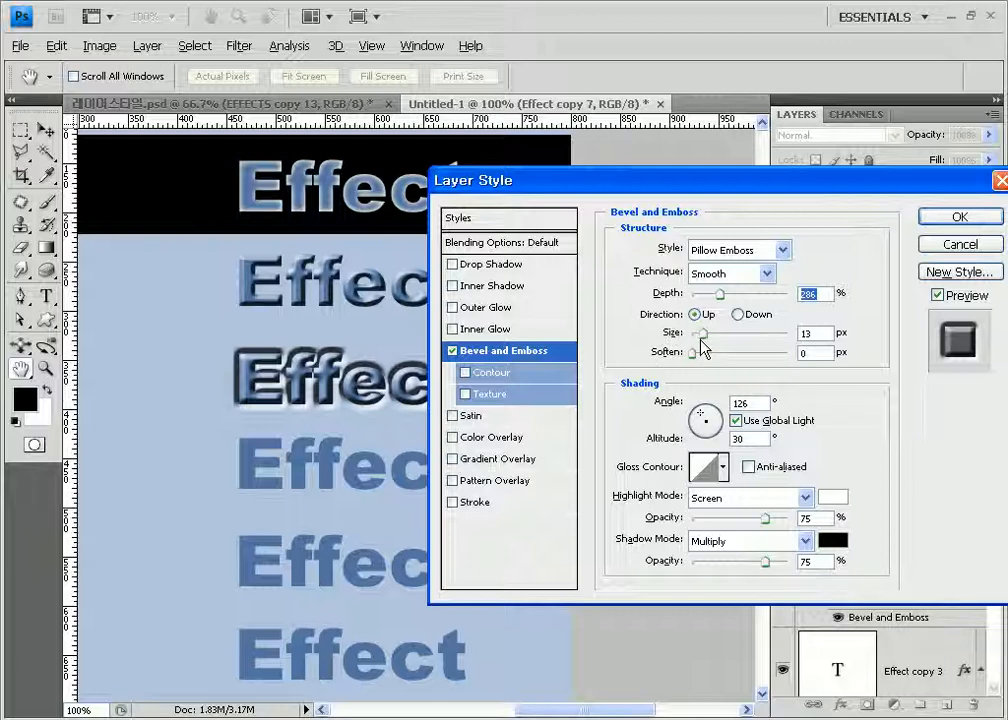
left_click_drag(698, 340, 694, 340)
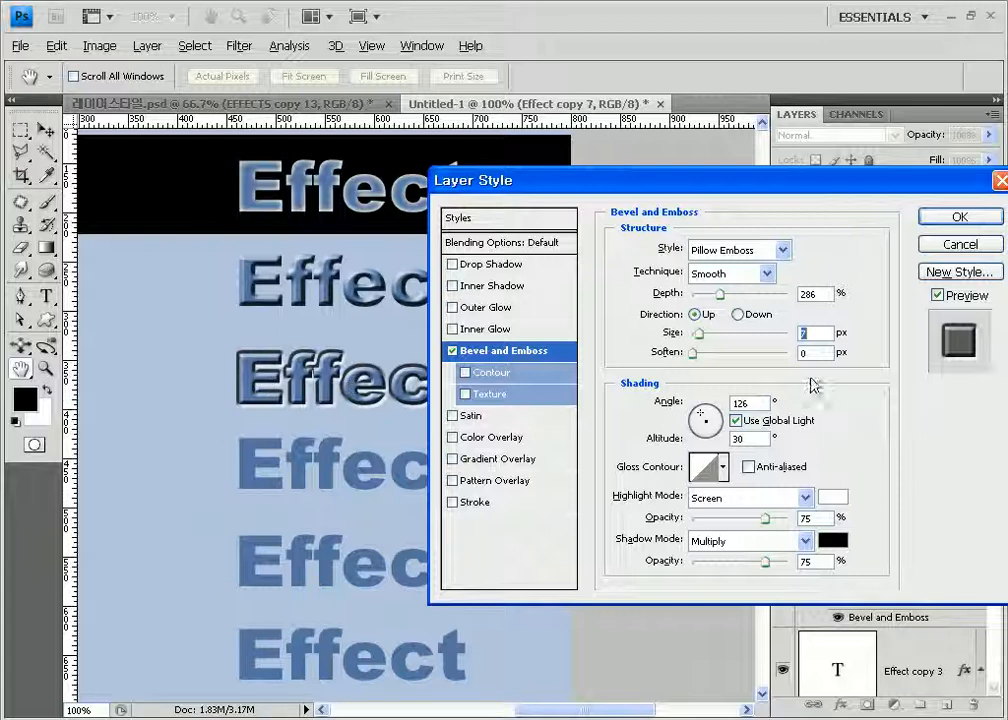
left_click(963, 224)
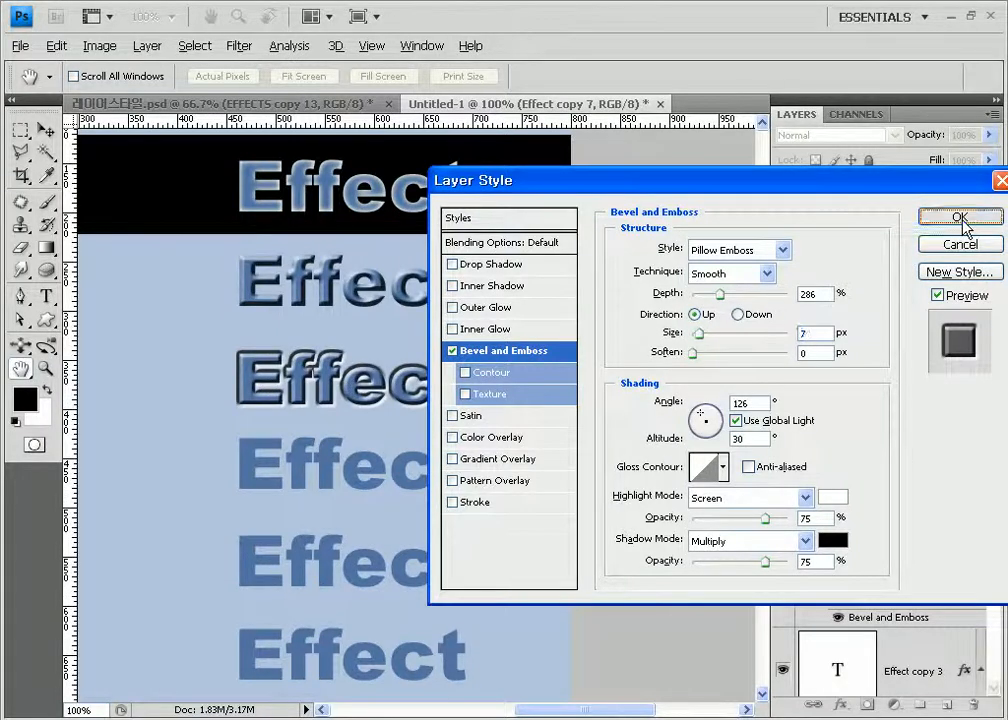
Step: Select the Effect copy 8 layer, the first unstyled text in the left column
left_click_drag(193, 467, 442, 448)
left_click_drag(248, 468, 316, 462)
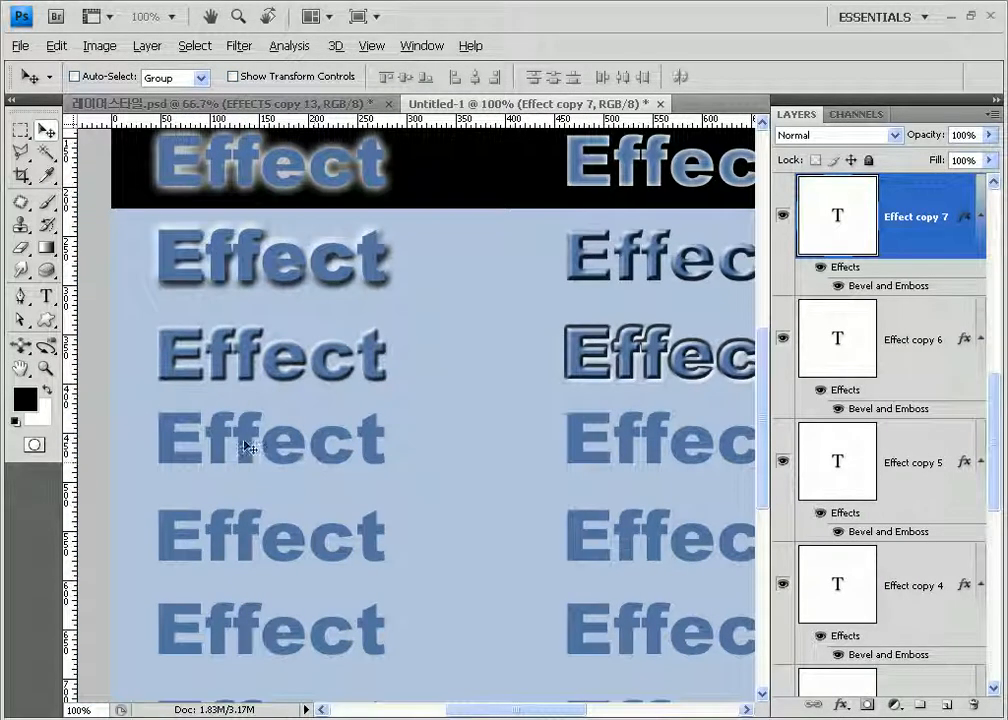
key("ctrl+j")
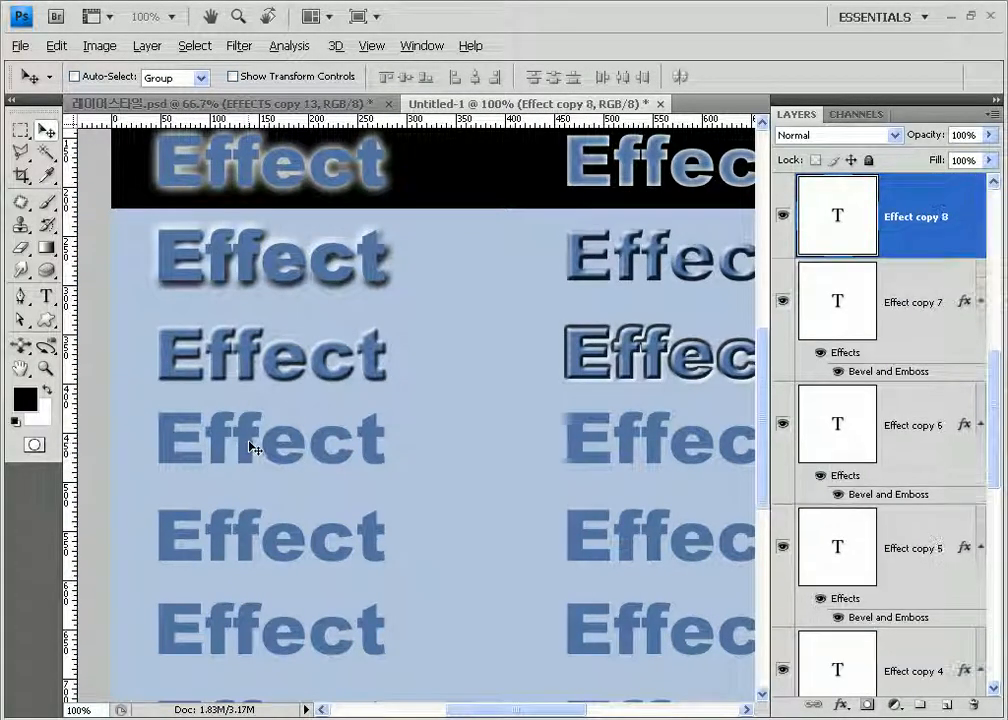
left_click(146, 46)
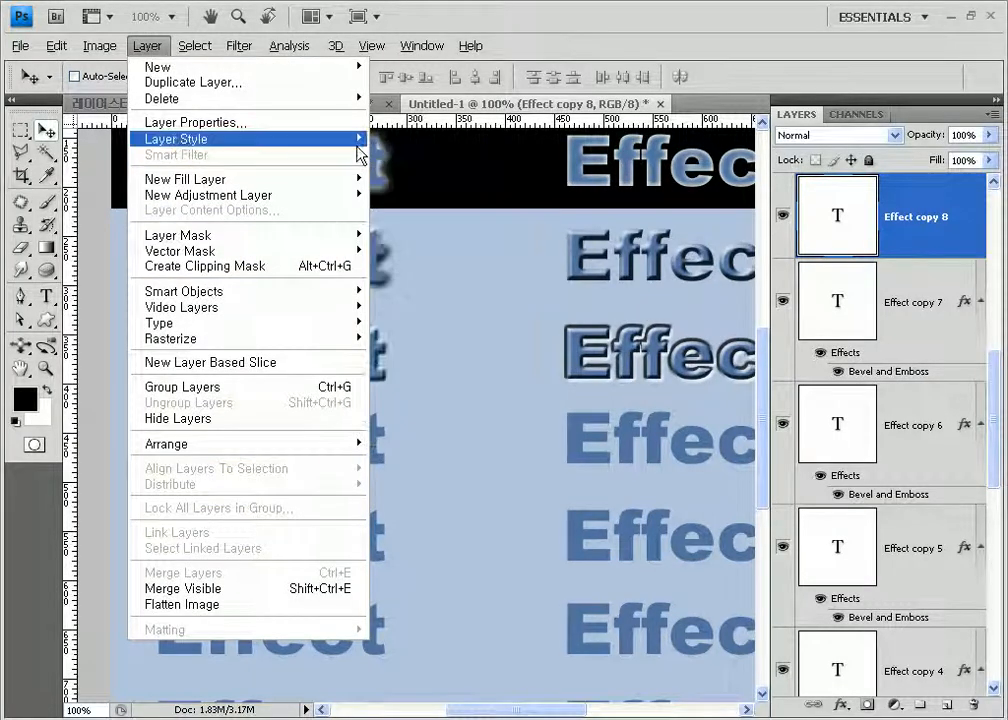
mouse_move(362, 140)
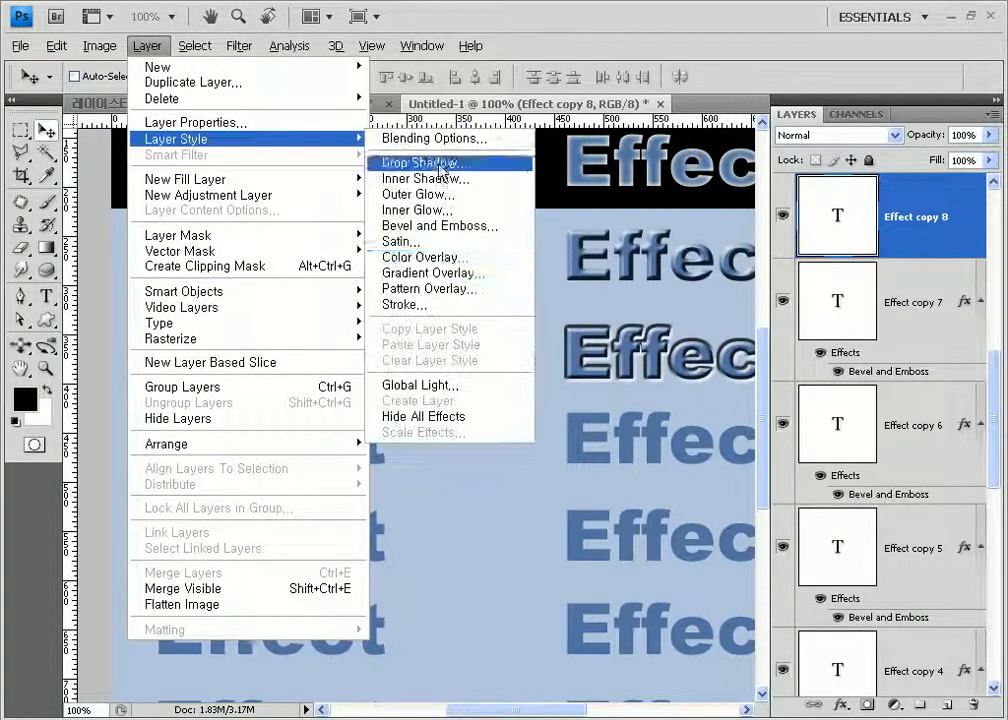
left_click(435, 228)
left_click(738, 250)
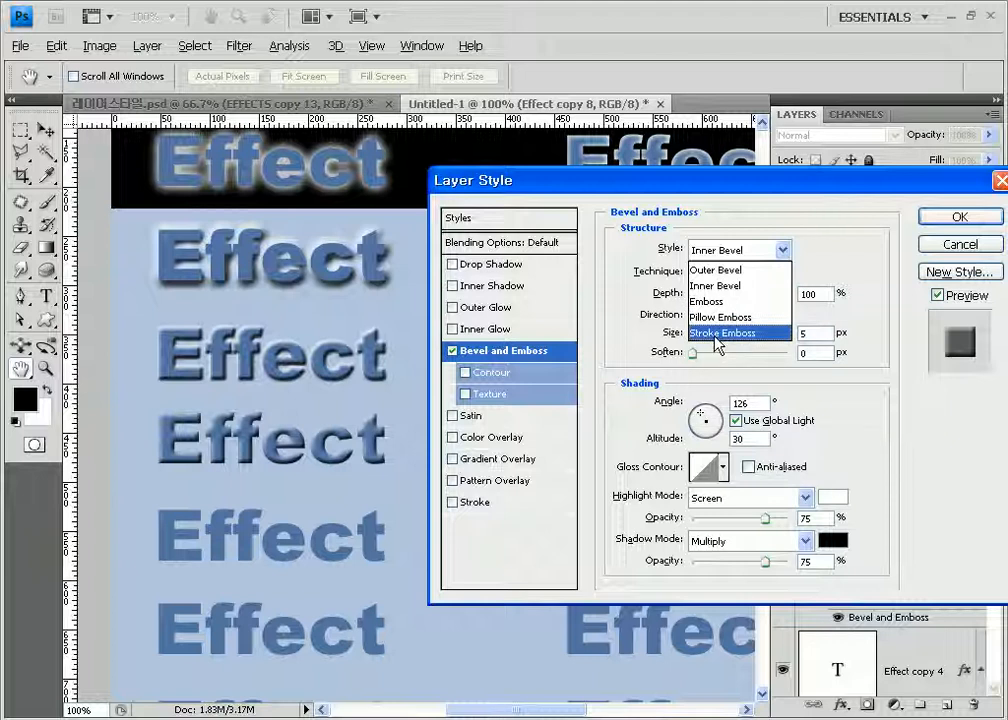
left_click(701, 251)
left_click(959, 247)
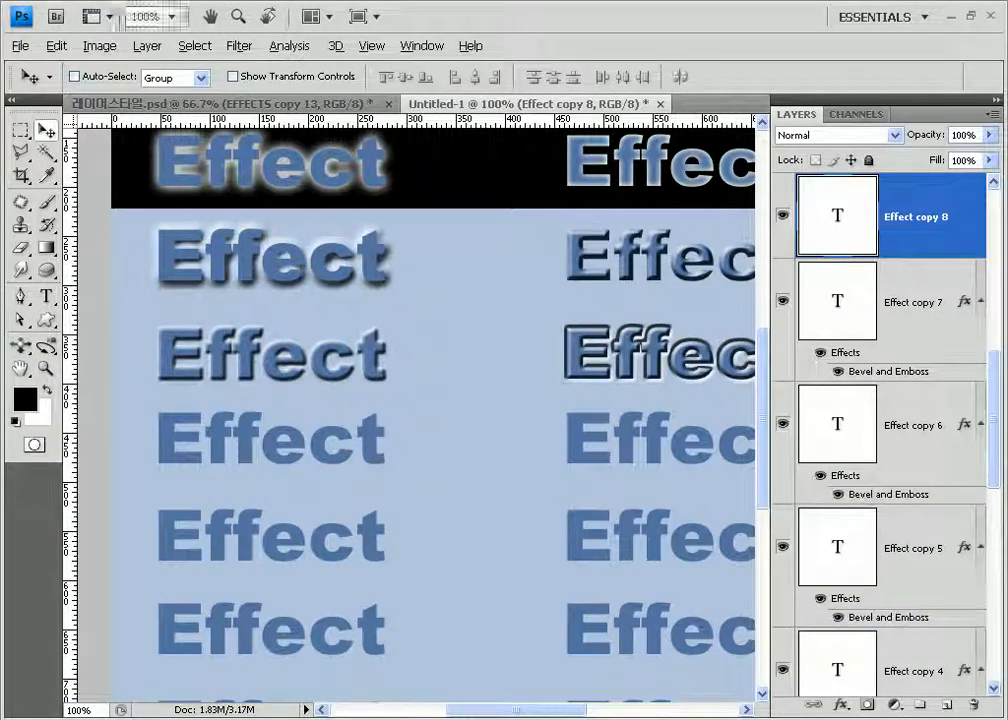
Step: Add a Satin style to the Effect copy 8 layer with a distance of 24 px and a size of 13 px
left_click(147, 46)
mouse_move(285, 142)
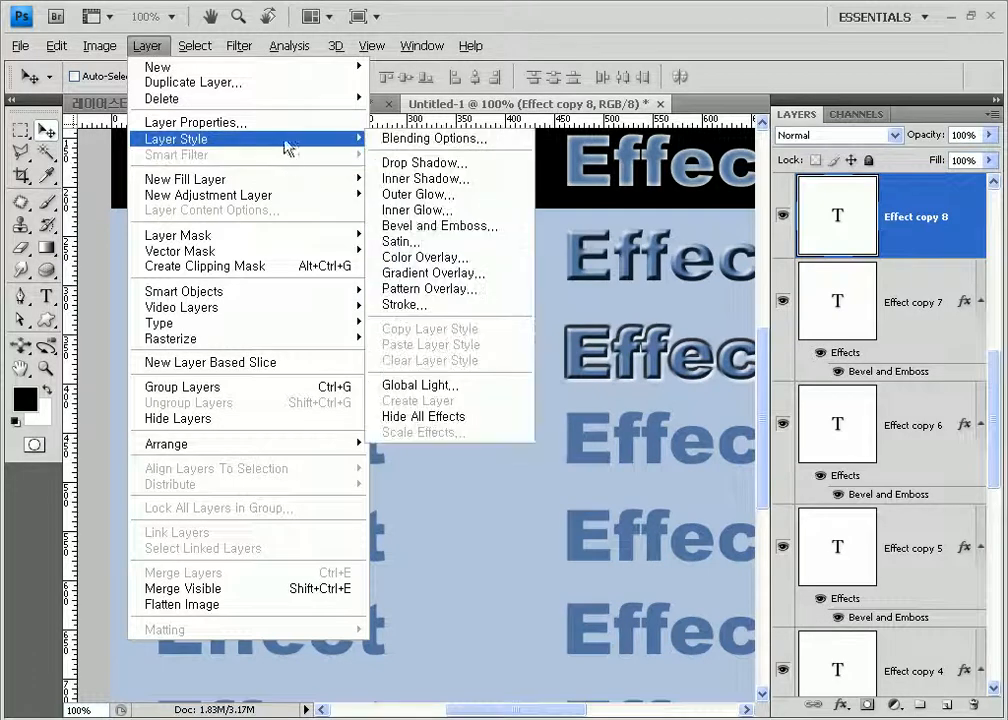
left_click(424, 245)
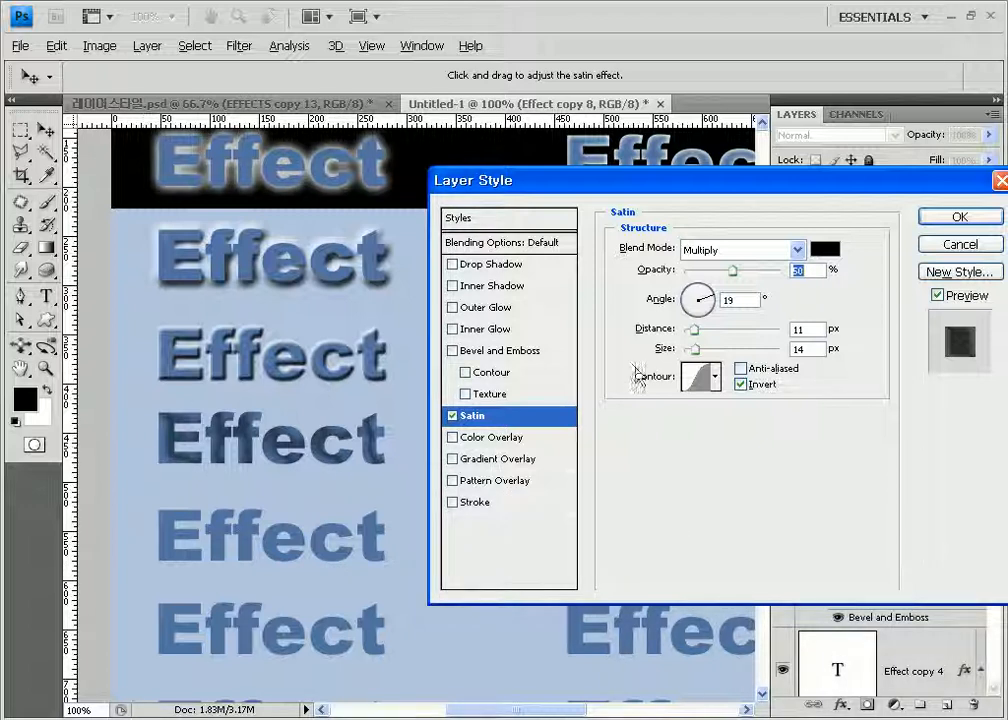
left_click_drag(664, 349, 640, 355)
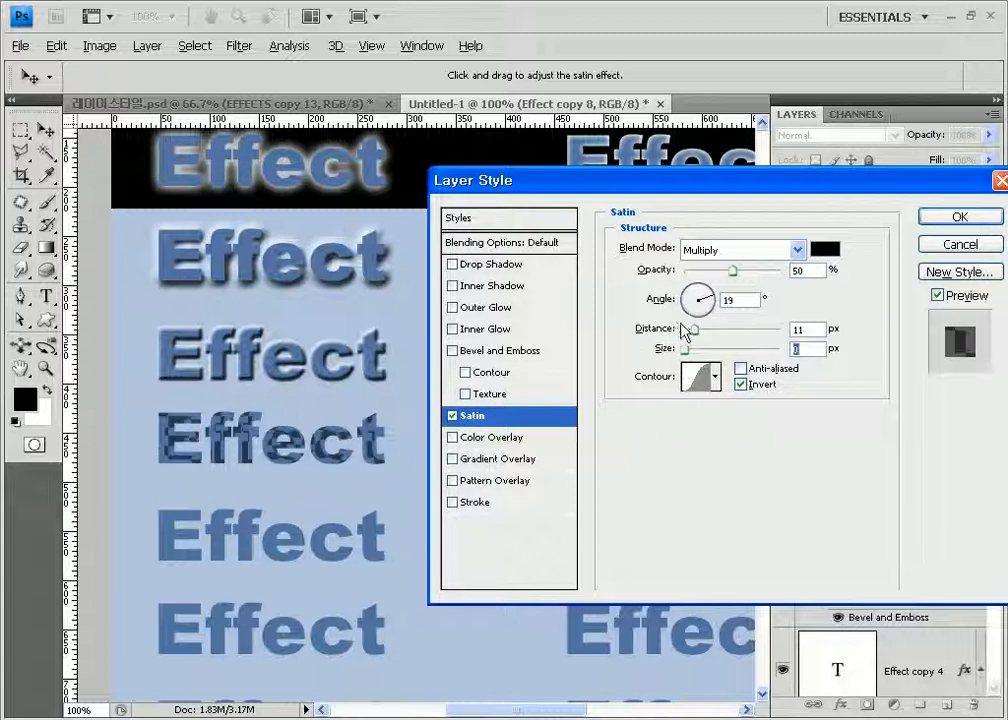
mouse_move(700, 328)
left_mouse_down()
mouse_move(757, 325)
mouse_move(712, 325)
left_mouse_up()
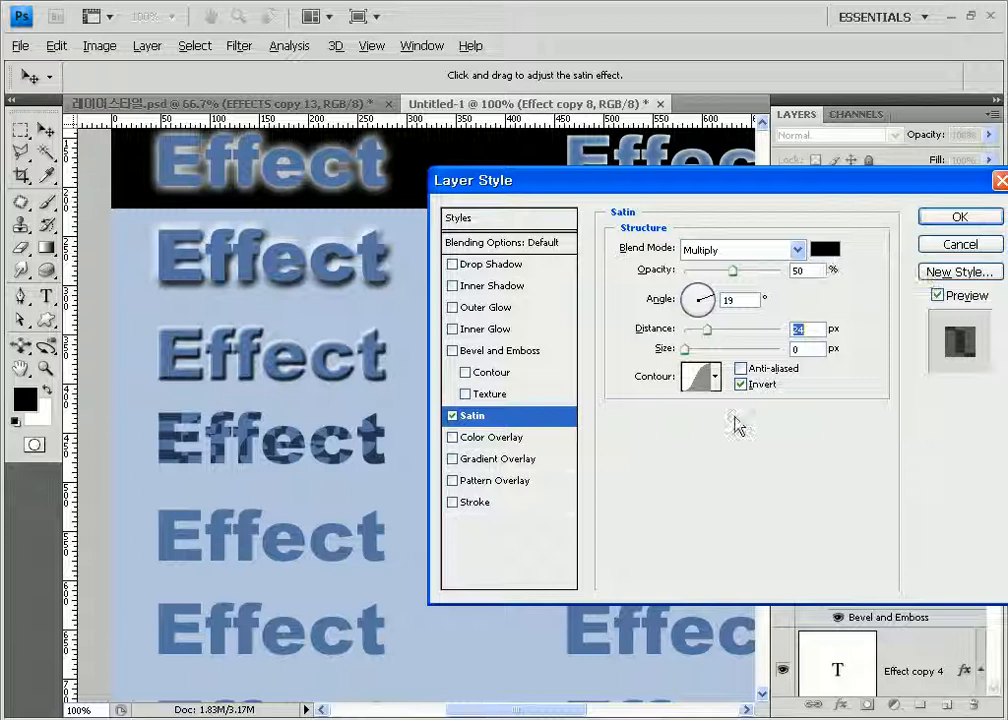
left_click_drag(685, 349, 697, 352)
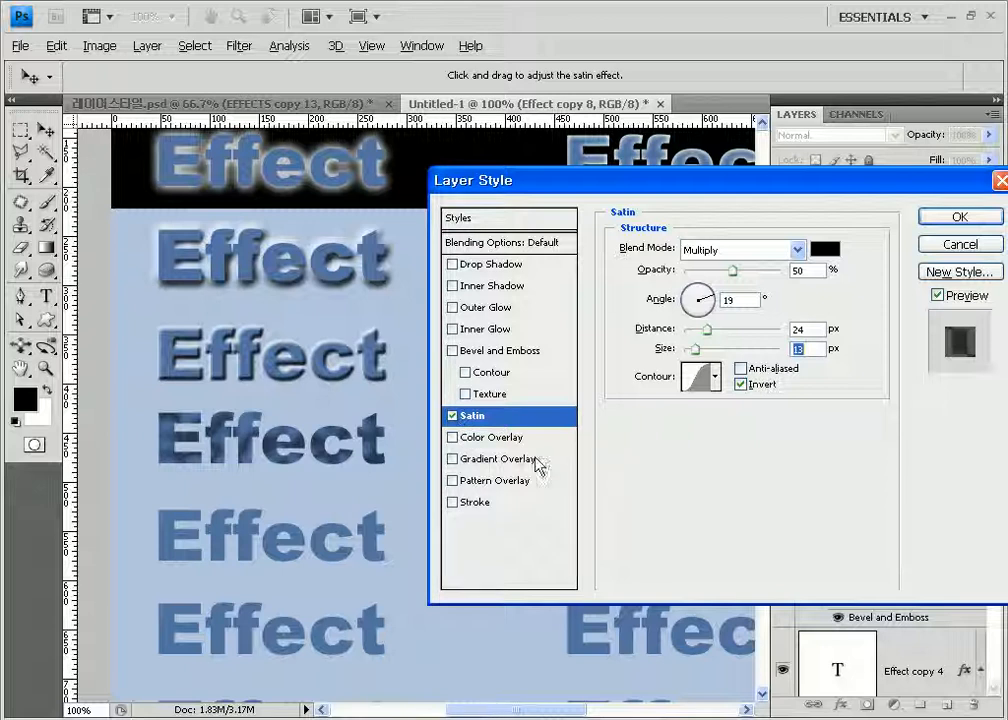
Step: Try the Ring - Double and stepped contours on the satin, choose the cone-shaped contour, and apply the style
left_click(717, 377)
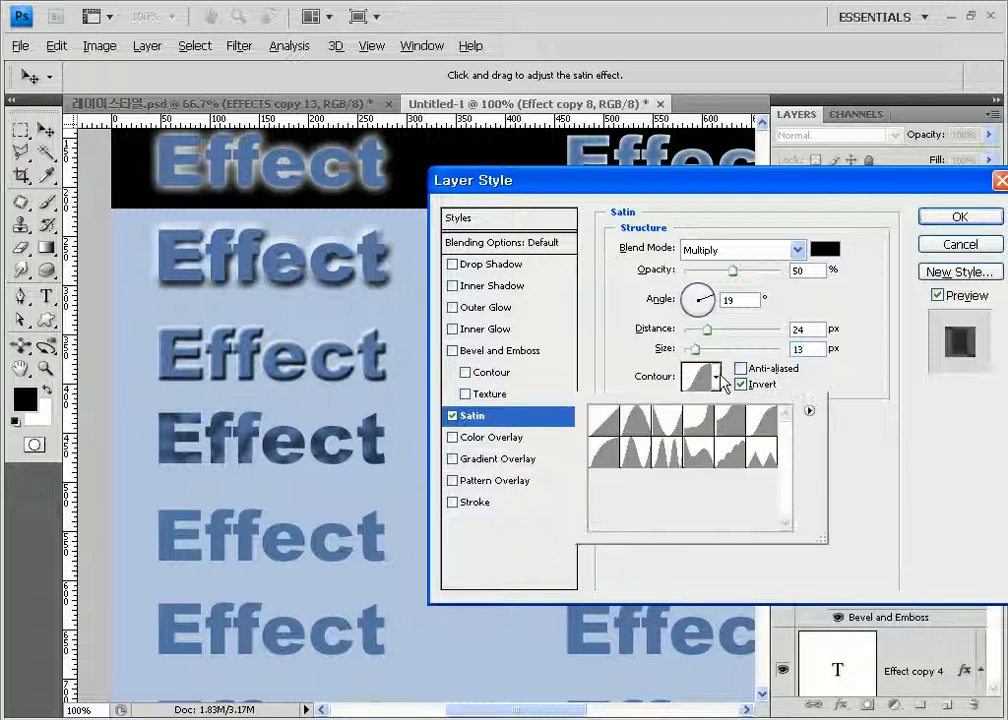
left_click(669, 460)
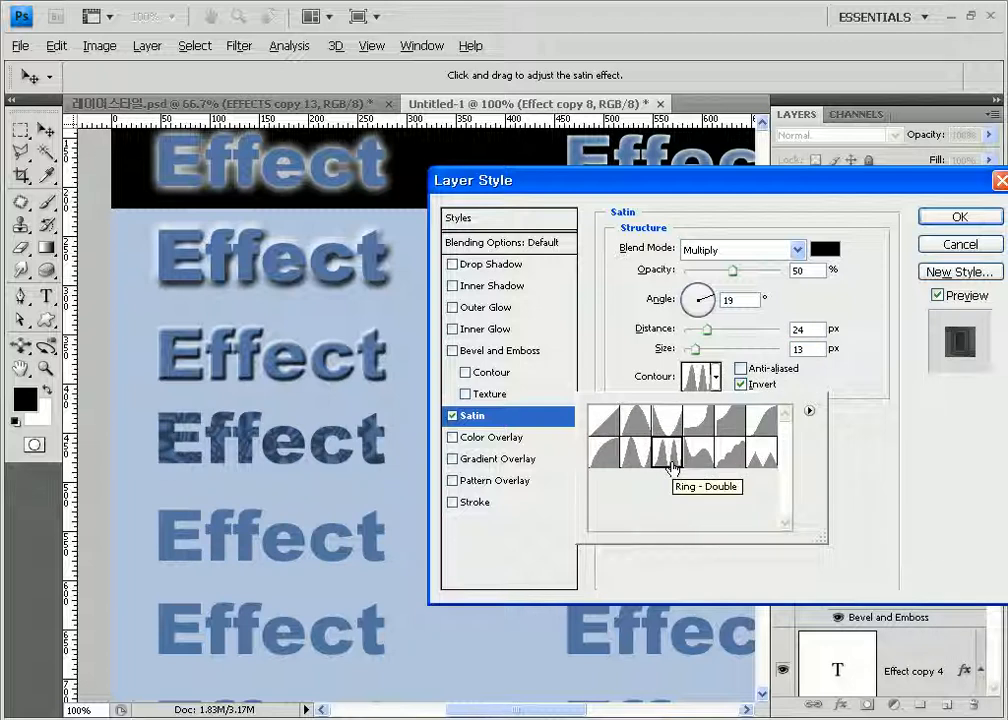
left_click(741, 458)
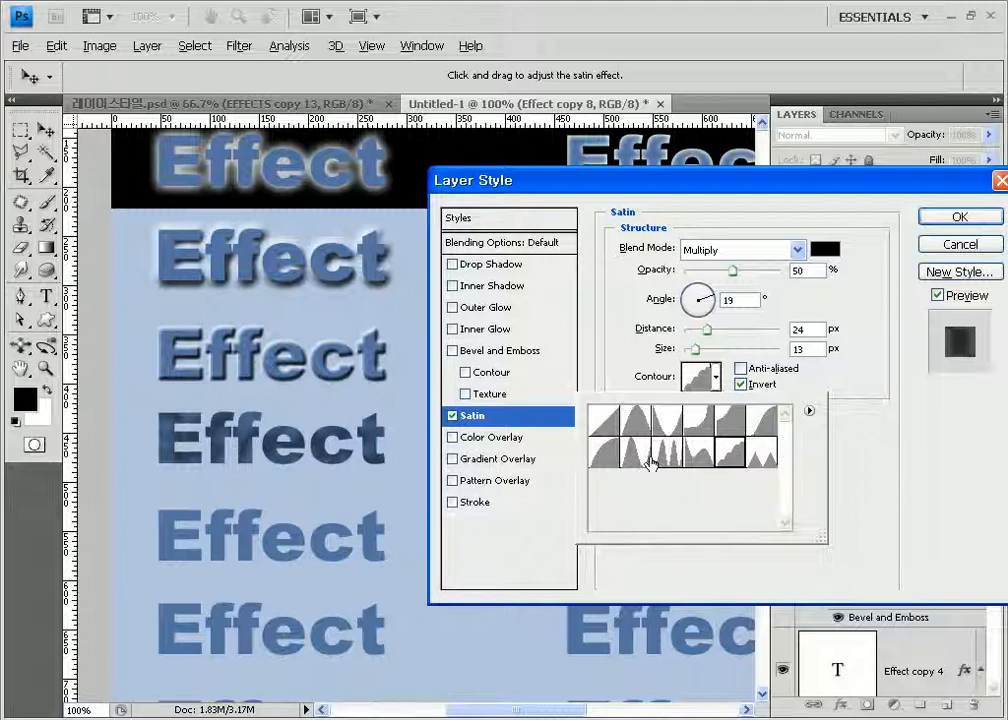
left_click(642, 422)
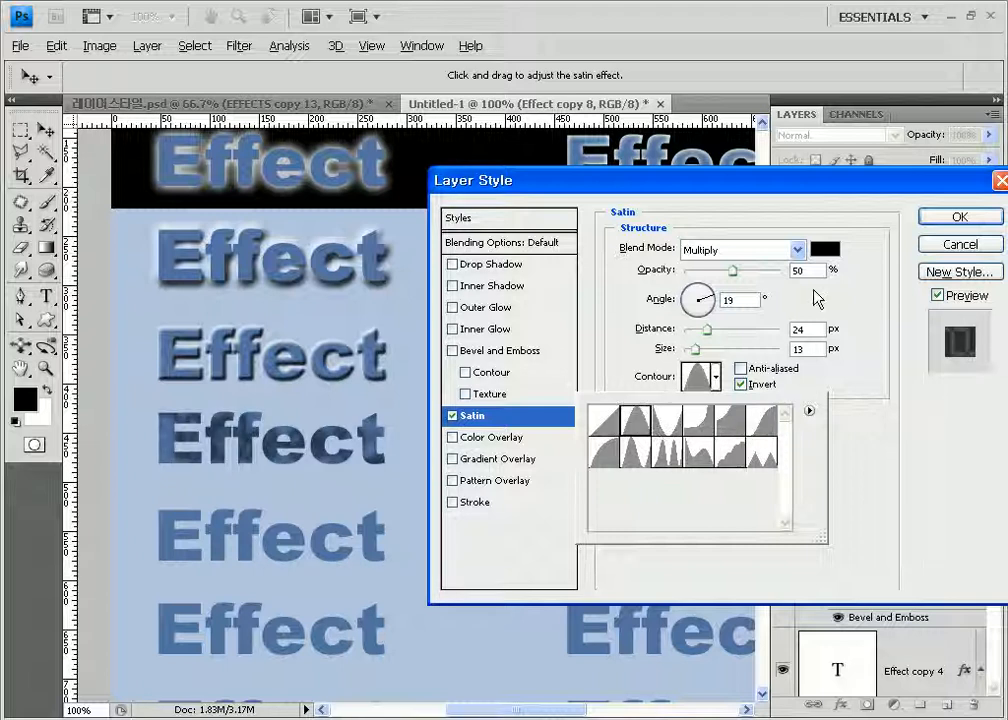
left_click(961, 217)
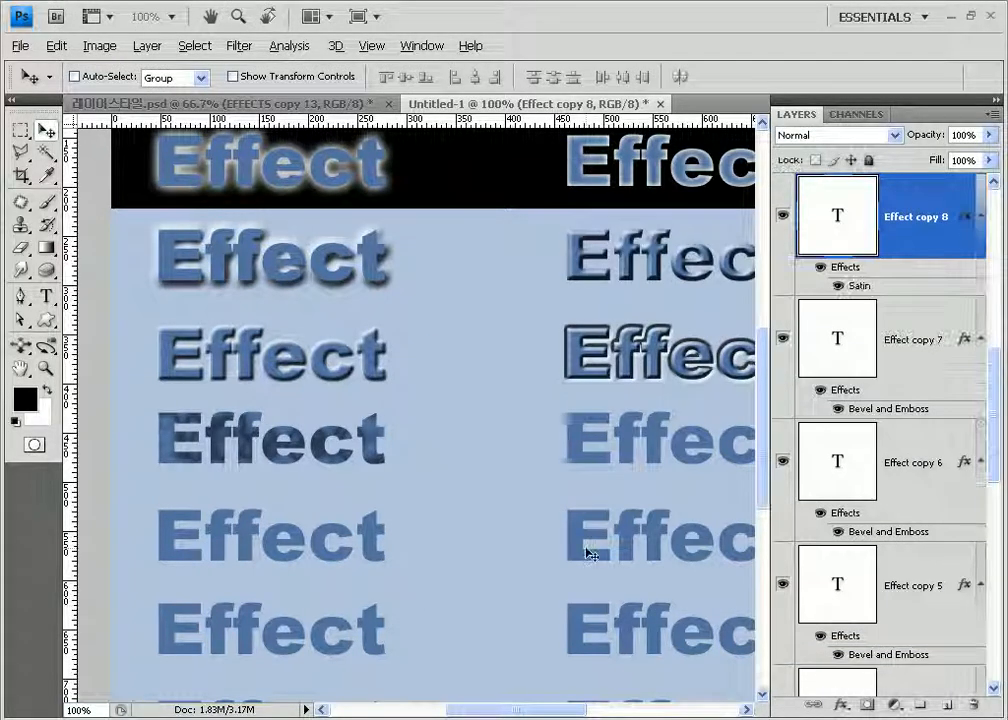
Step: Apply a red Color Overlay style in Normal blend mode at 100% opacity to the Effect copy 9 layer
key("ctrl+j")
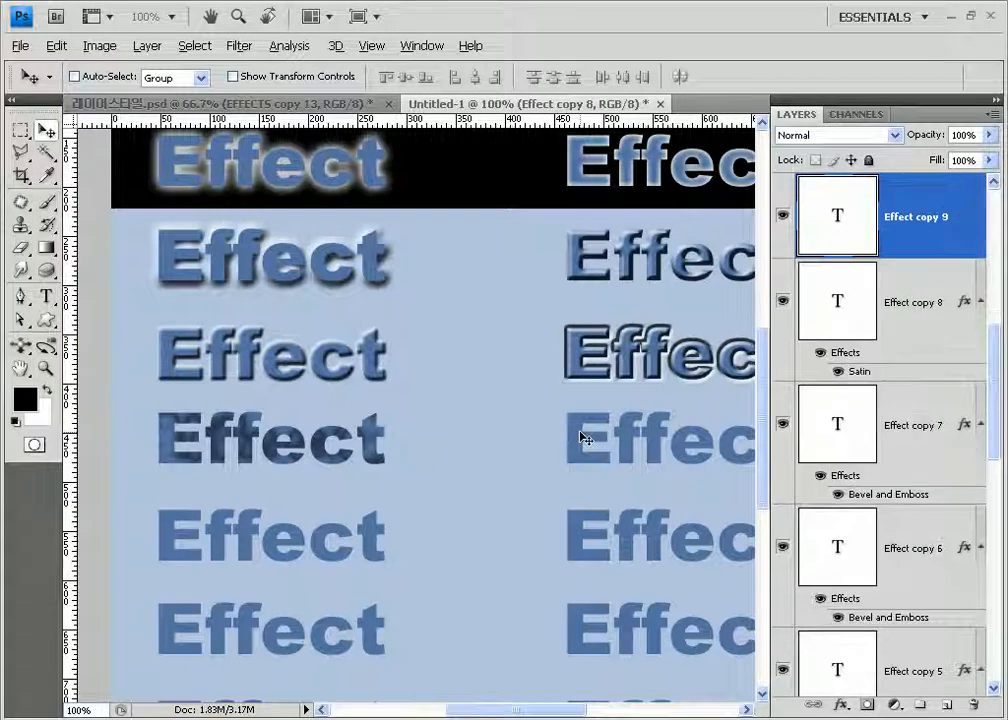
left_click(142, 46)
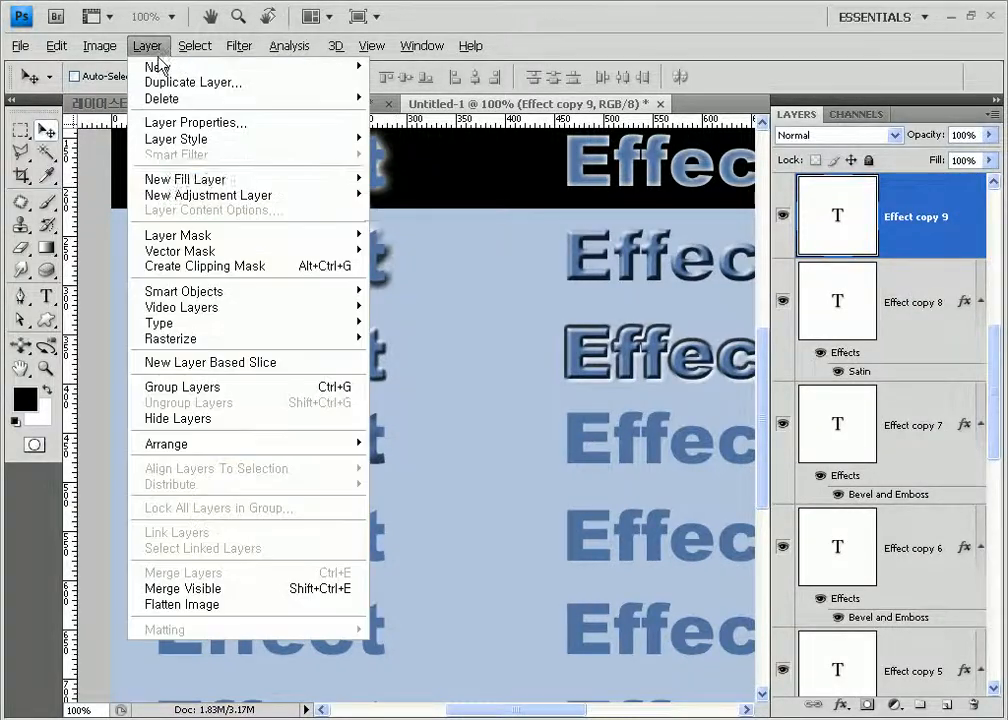
mouse_move(178, 178)
mouse_move(353, 141)
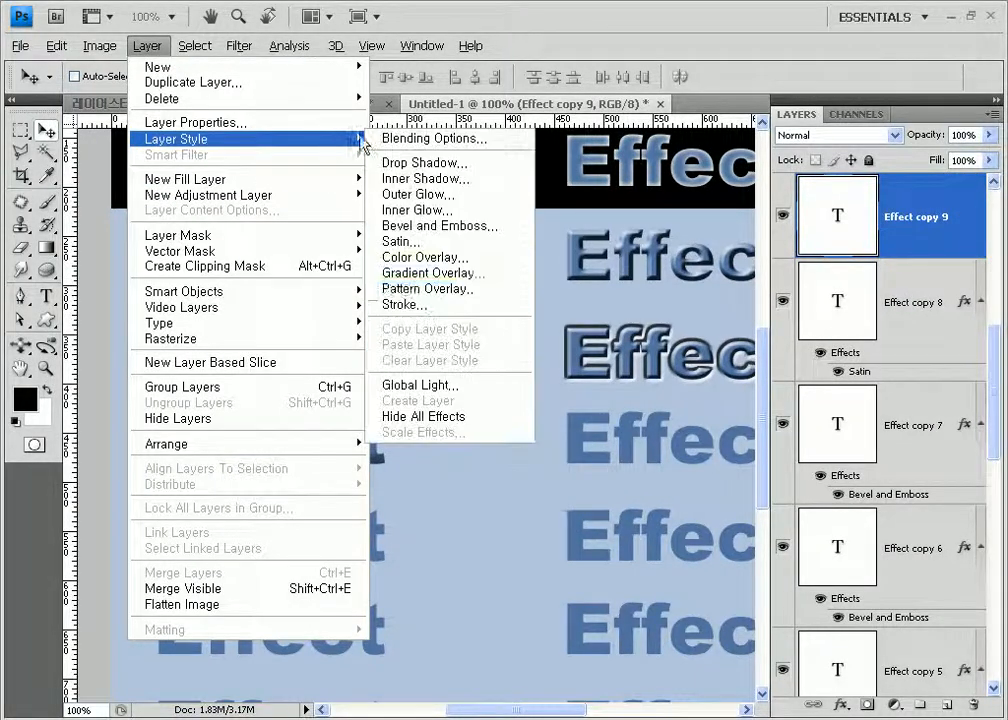
left_click(462, 264)
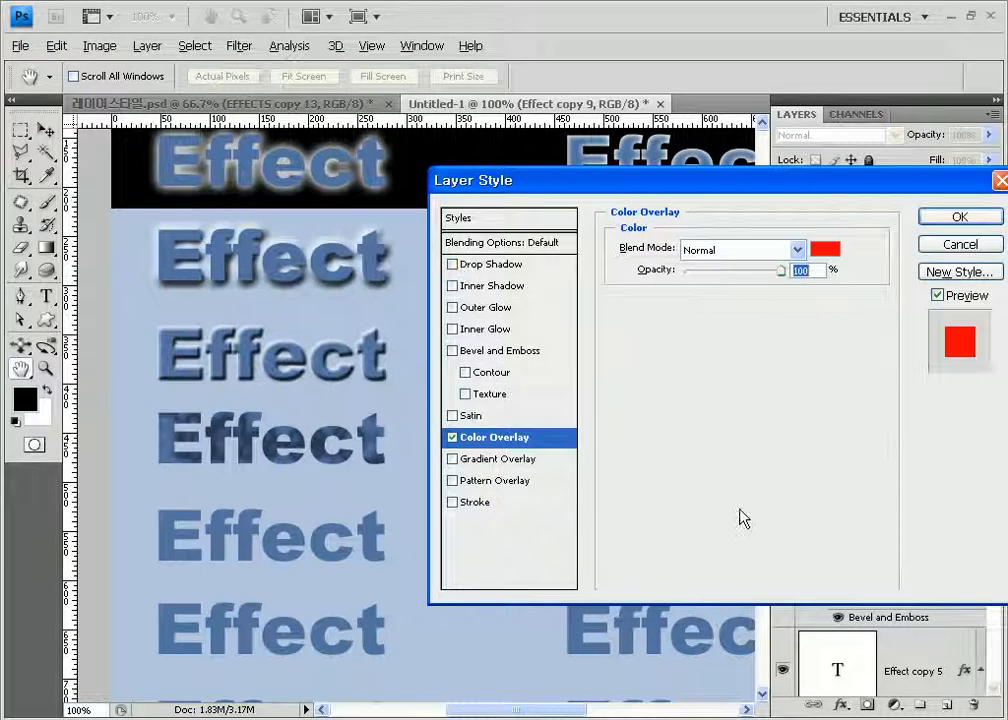
left_click_drag(538, 190, 325, 505)
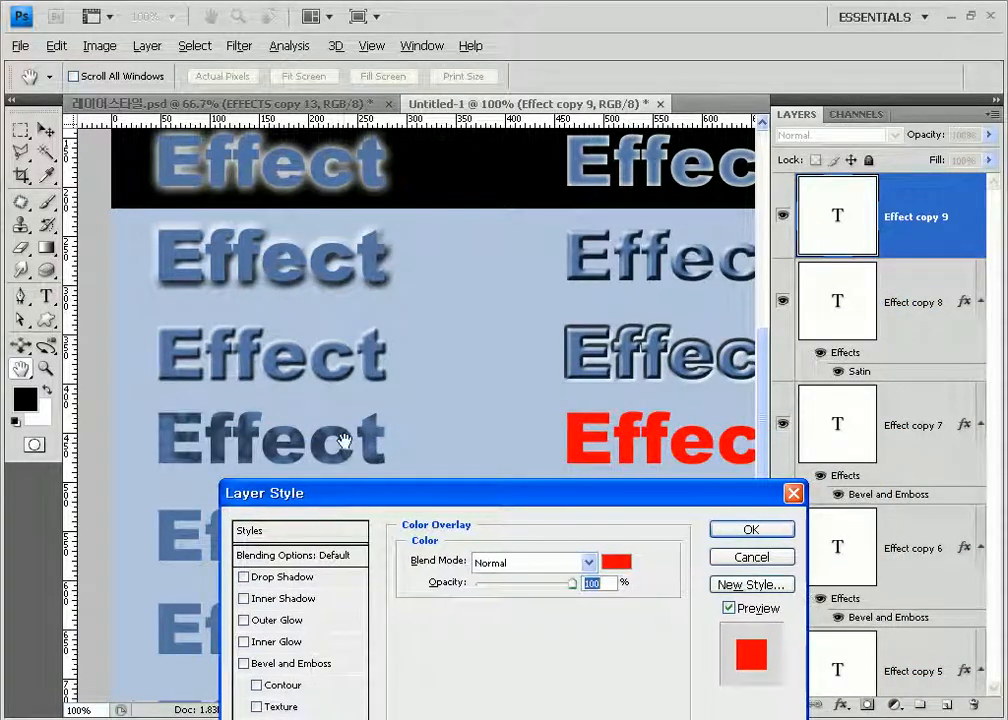
left_click_drag(580, 407, 190, 298)
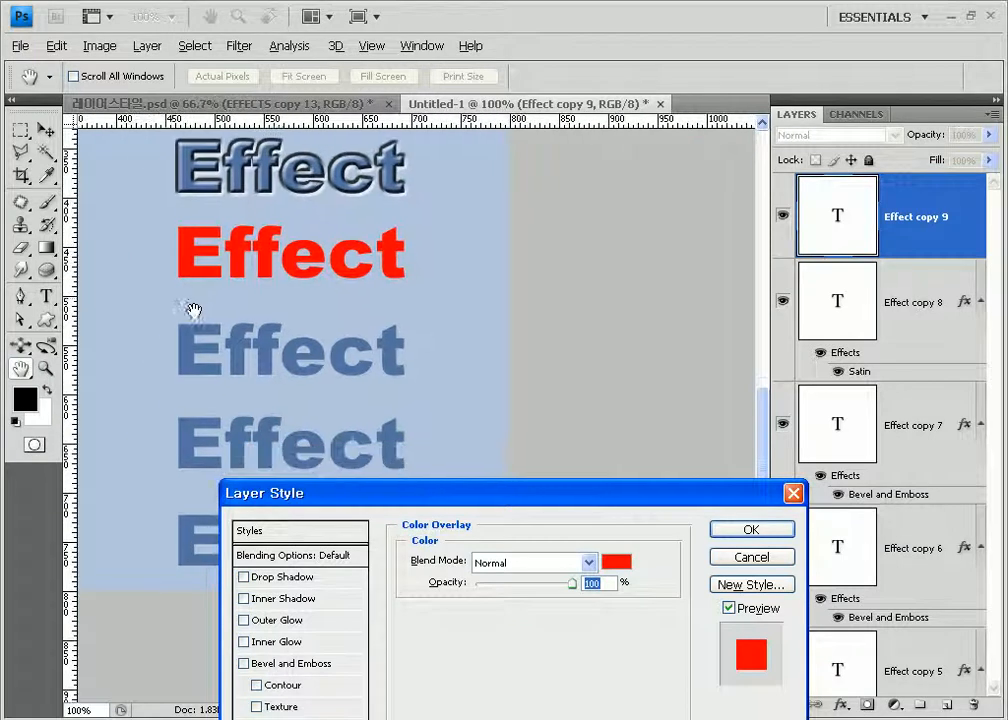
left_click_drag(367, 508, 544, 187)
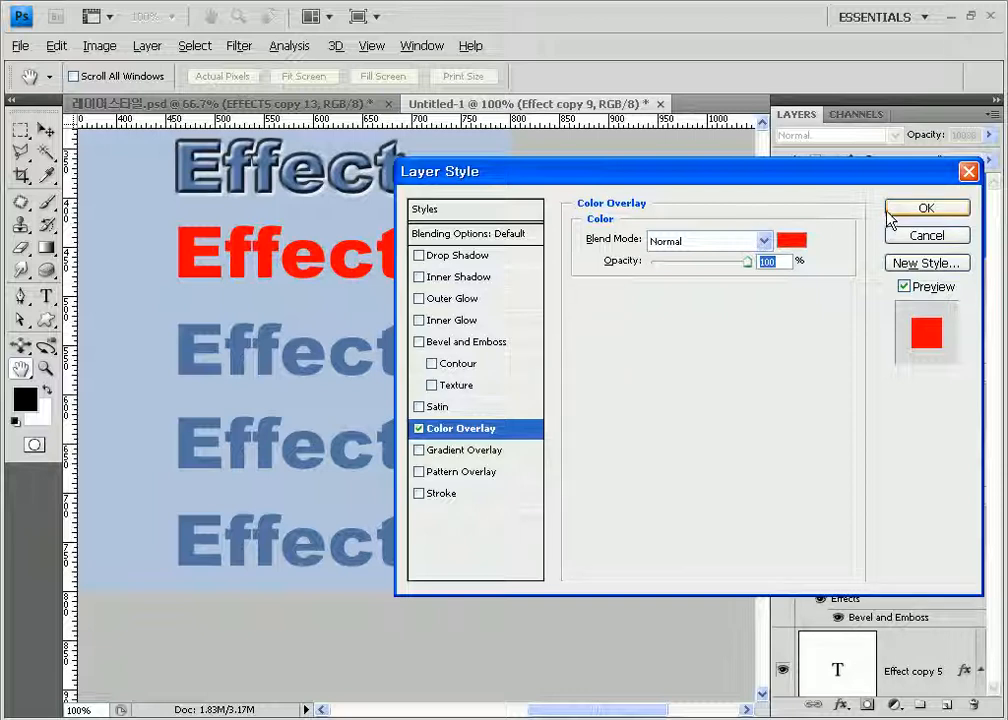
left_click(925, 208)
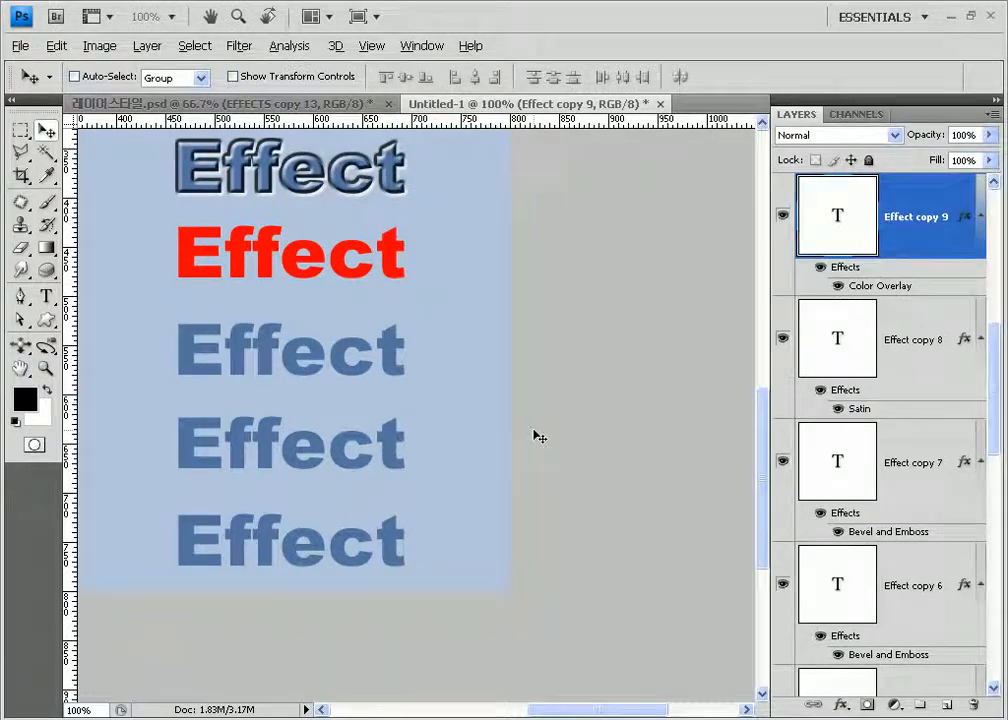
Step: Select the Effect copy 10 layer in the left column and add a Gradient Overlay style to it
left_click_drag(209, 405, 408, 458)
key("ctrl+j")
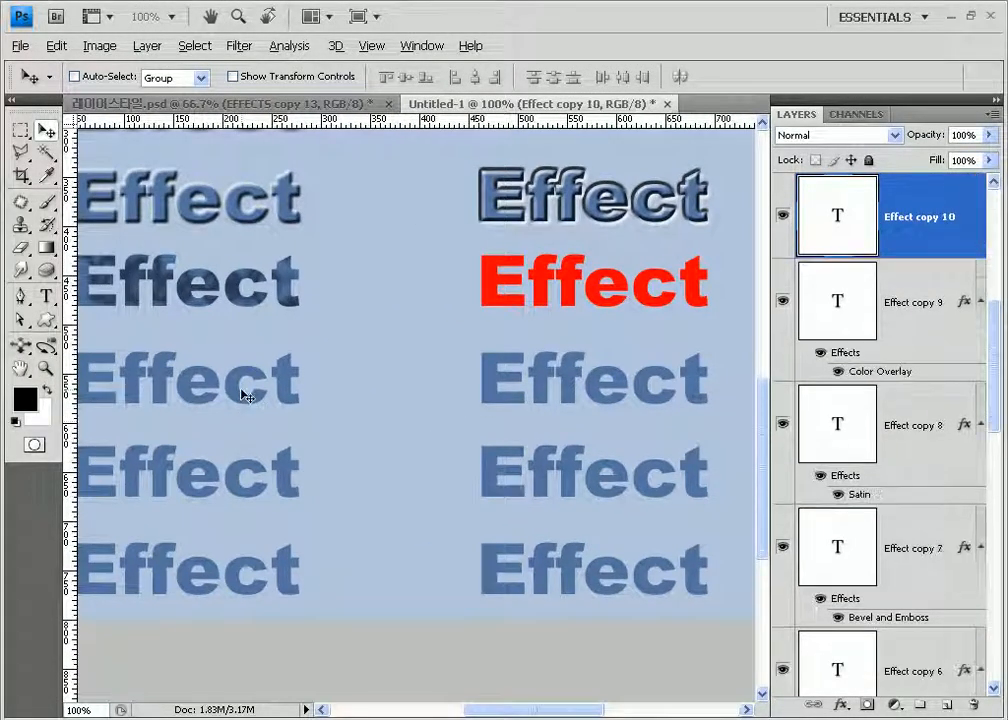
left_click(147, 46)
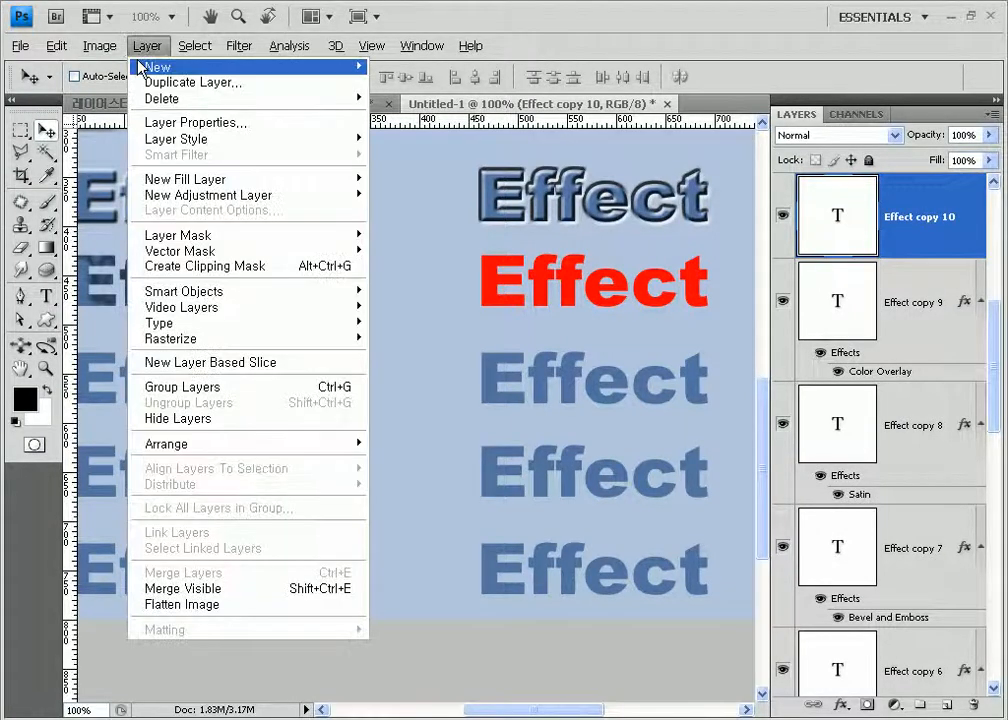
mouse_move(229, 146)
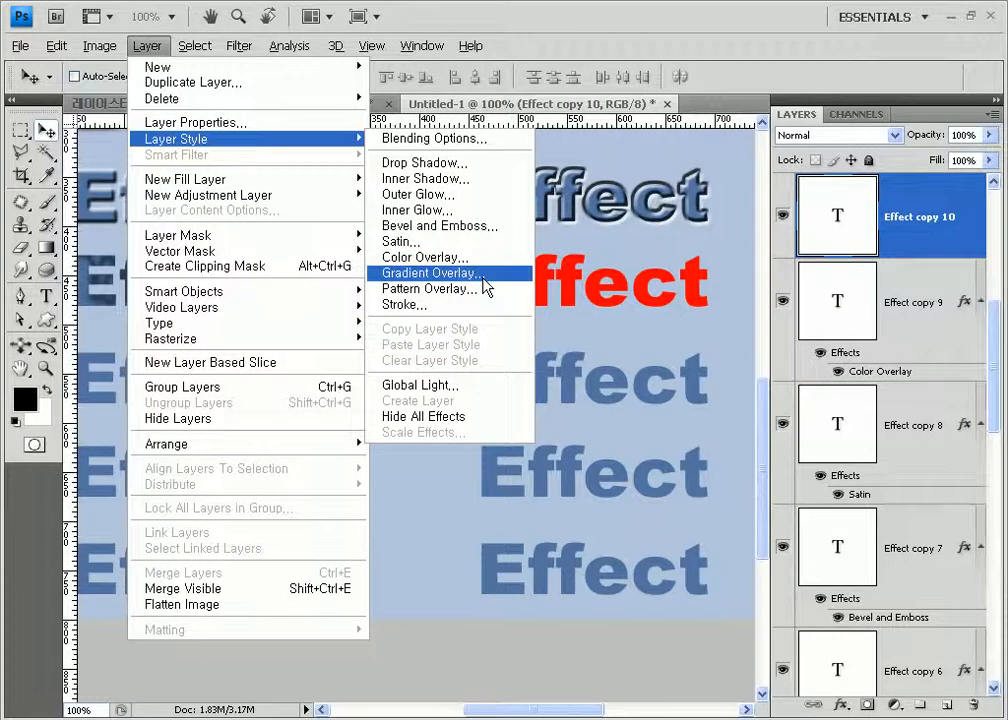
left_click(430, 272)
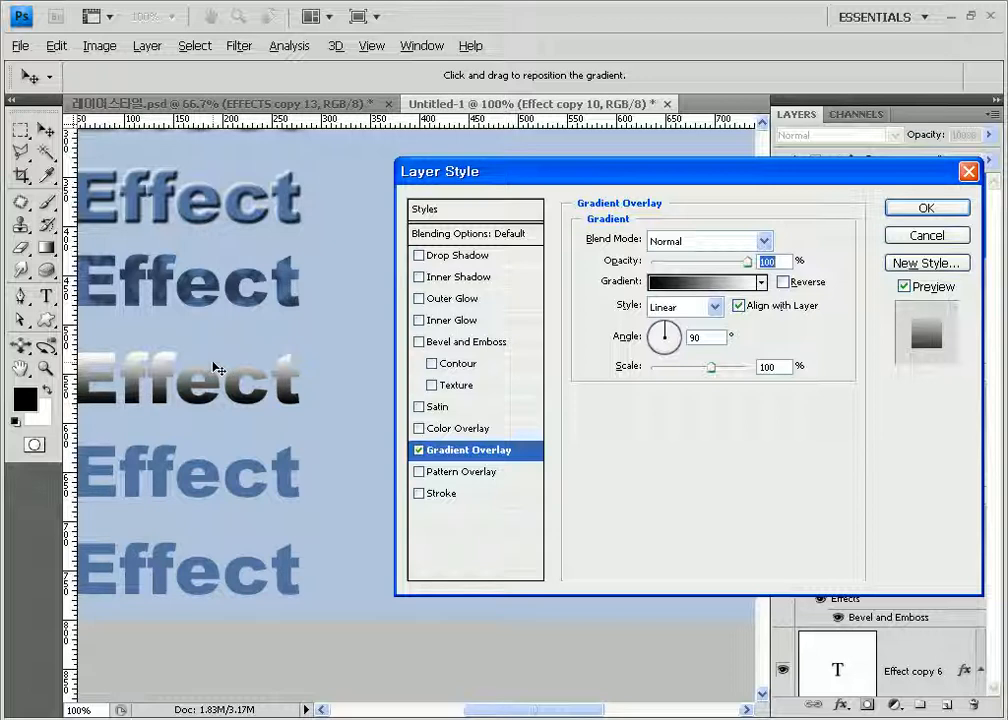
Step: Set the gradient overlay's blend mode to Overlay and its angle to 122°
left_click(702, 243)
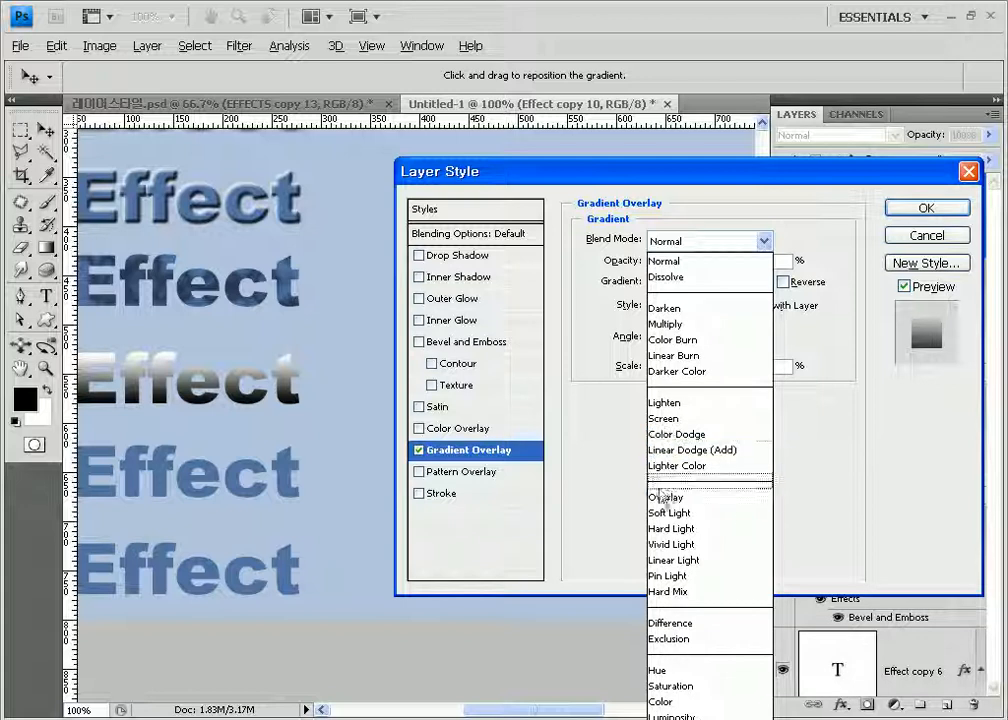
left_click(650, 497)
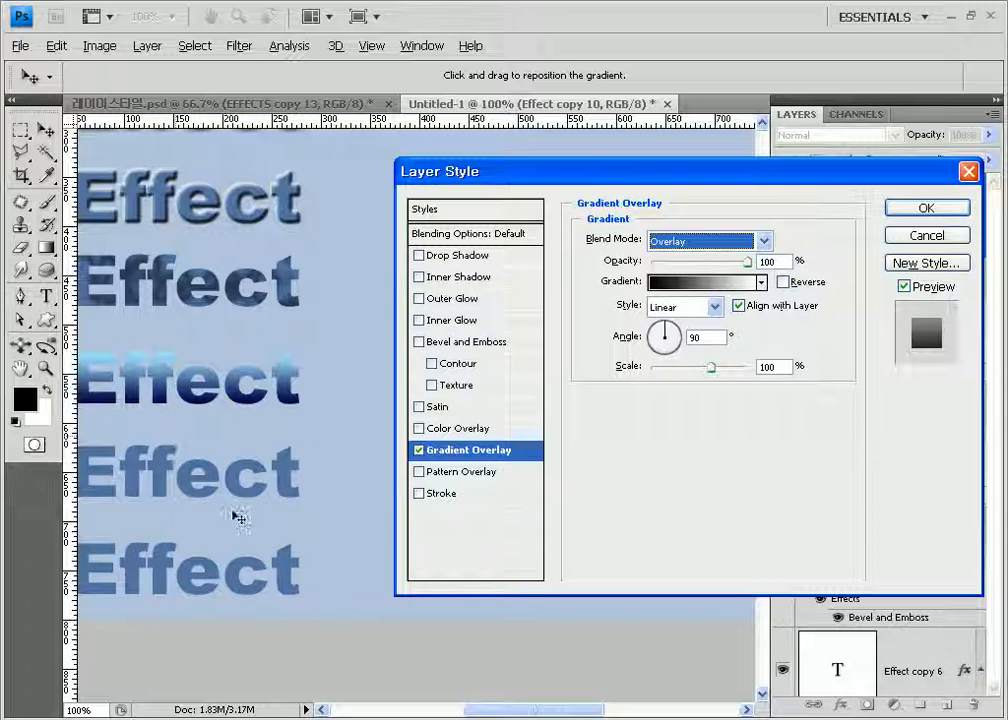
left_click(662, 333)
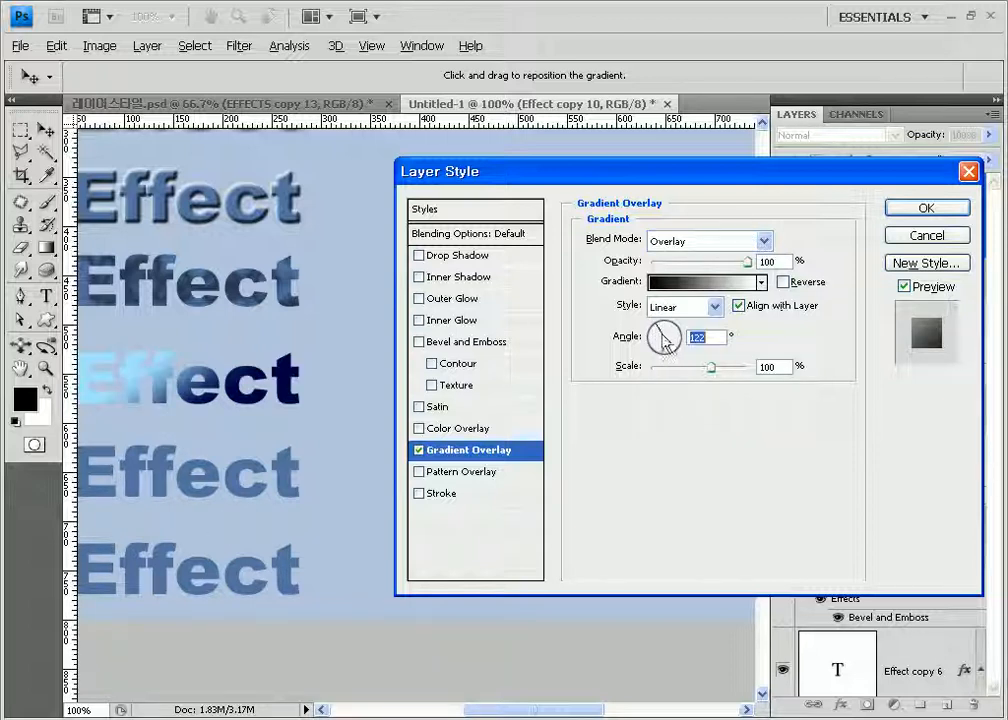
Step: Set the gradient overlay's angle to -90° on the Effect copy 10 layer
left_click(673, 353)
left_click_drag(673, 353, 666, 360)
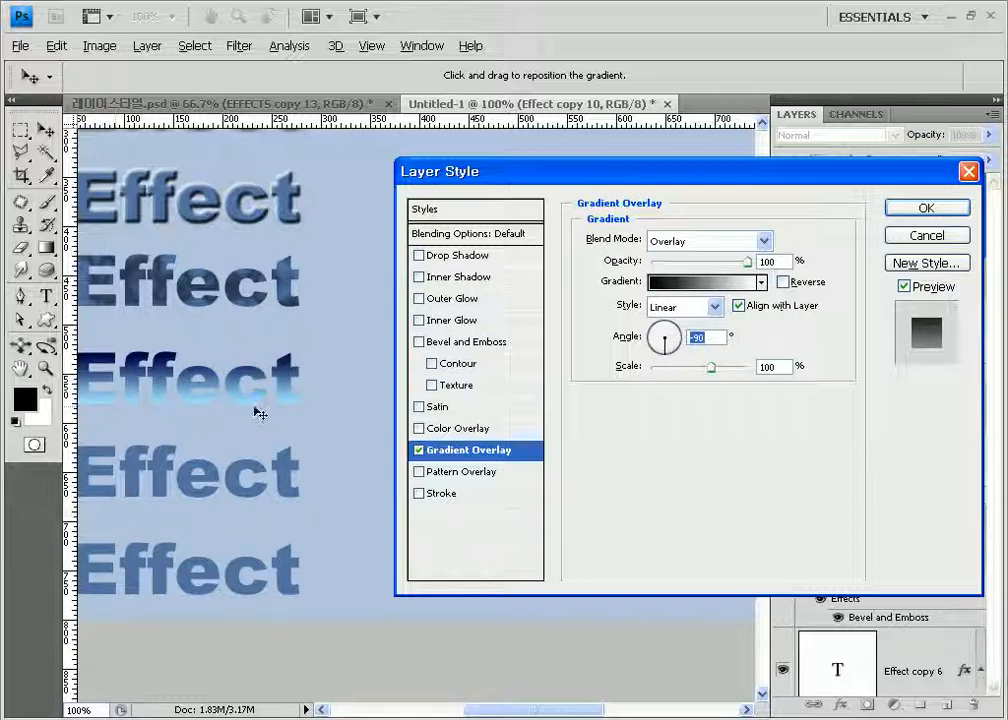
Step: Try adding Bevel and Emboss on top of the gradient overlay, and turn it off again
left_click(462, 343)
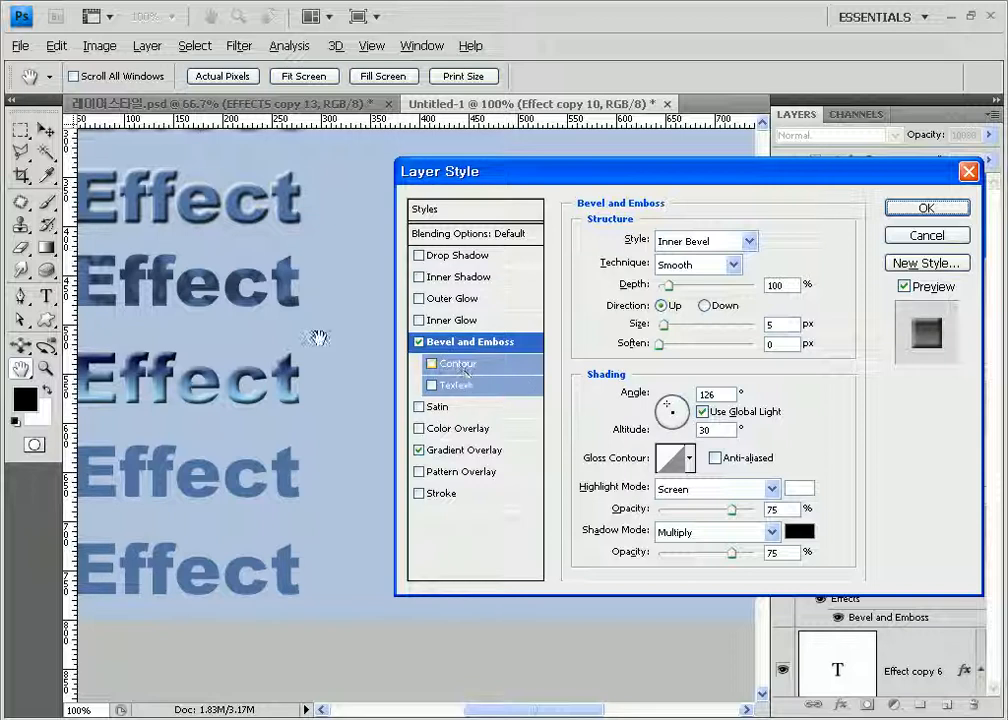
left_click(421, 350)
left_click(420, 345)
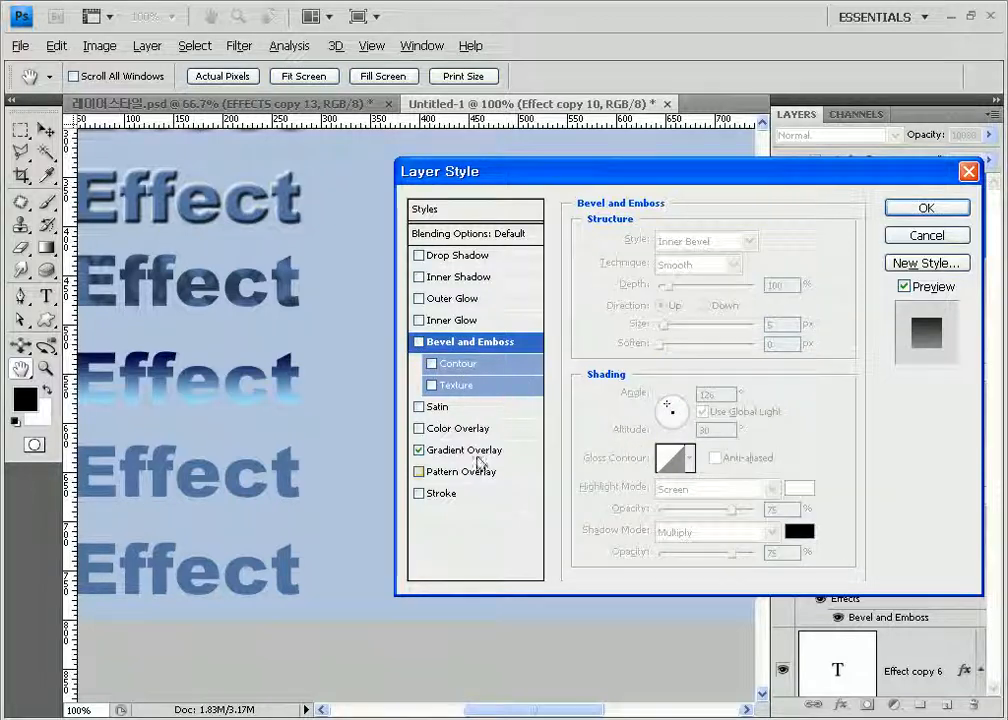
Step: Return to the Gradient Overlay settings and apply the style to the Effect copy 10 layer
left_click(476, 452)
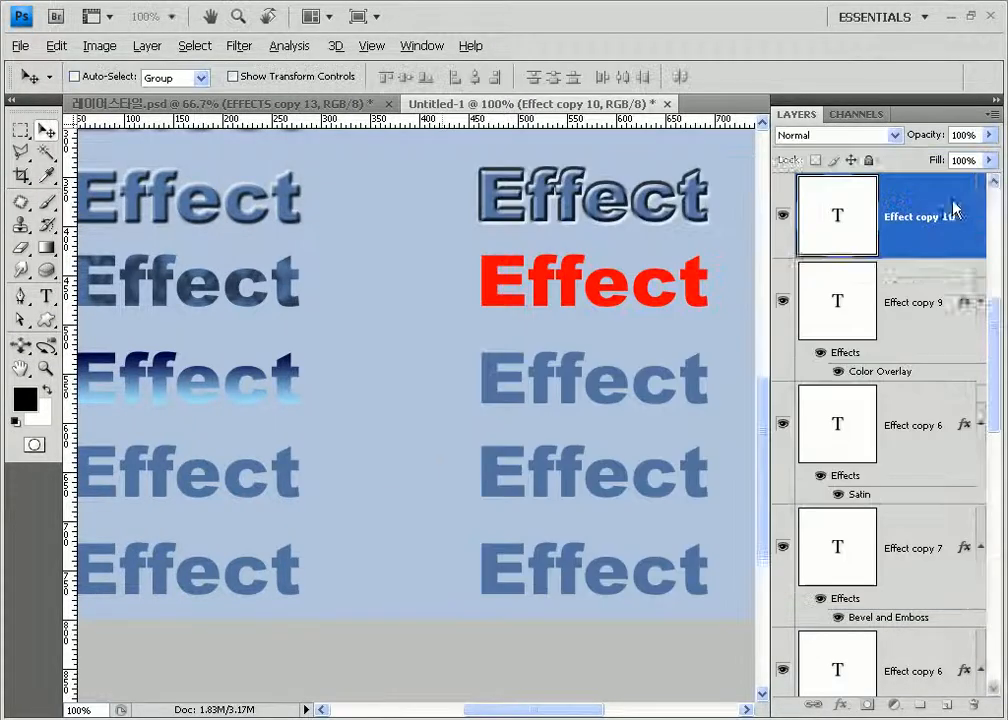
left_click(958, 206)
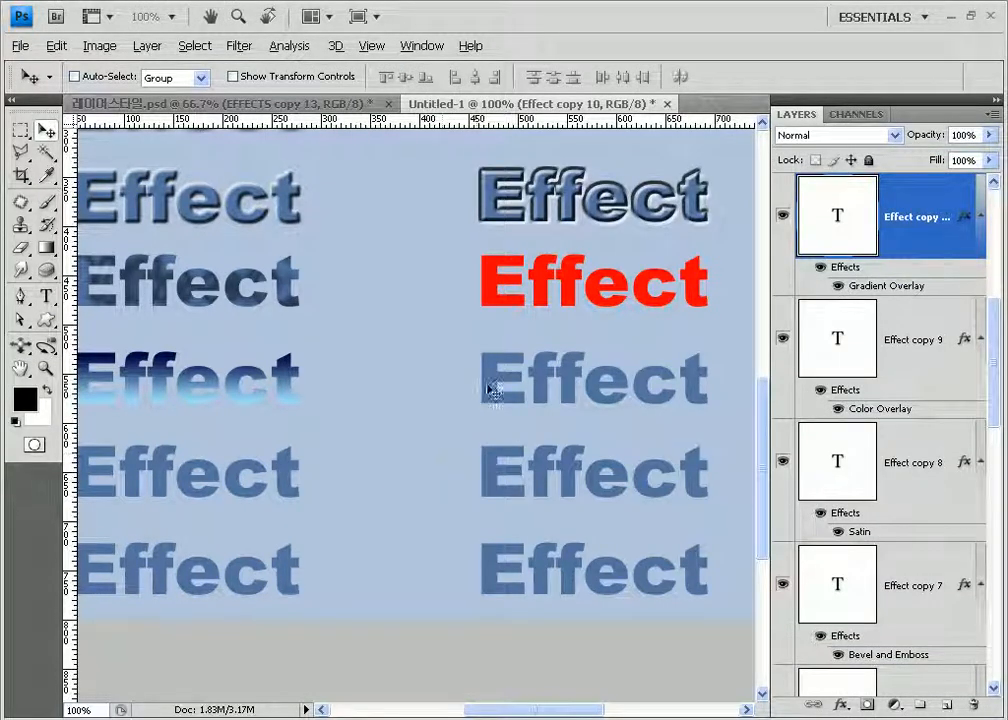
Step: Select the Effect copy 11 layer in the right column and add a Pattern Overlay style to it
key("ctrl+j")
left_click(195, 46)
mouse_move(150, 48)
mouse_move(192, 142)
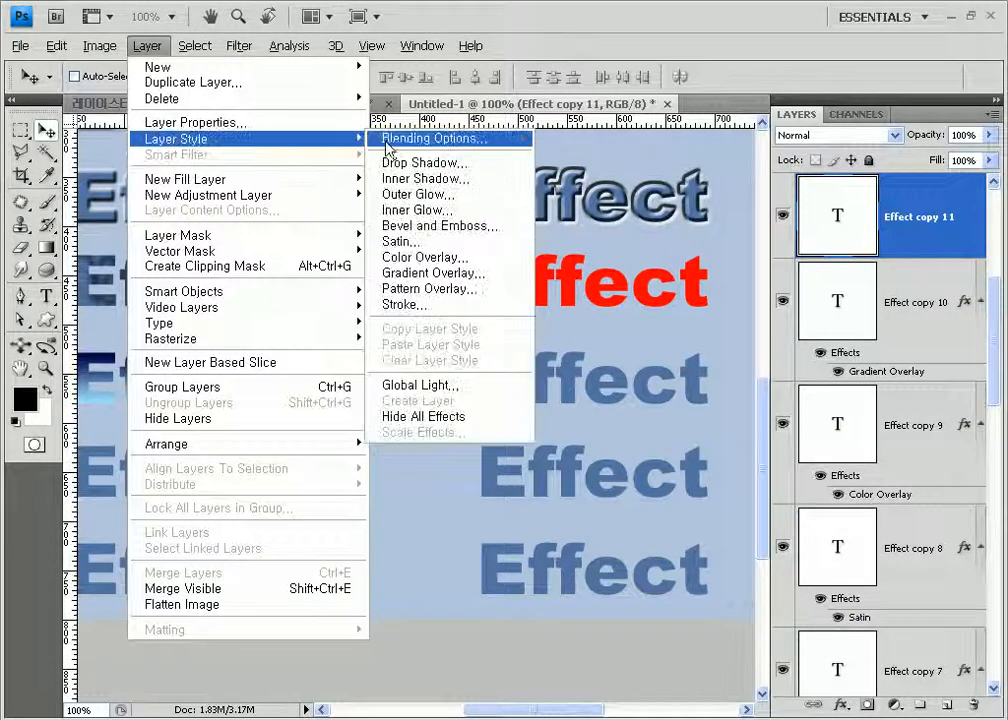
left_click(447, 290)
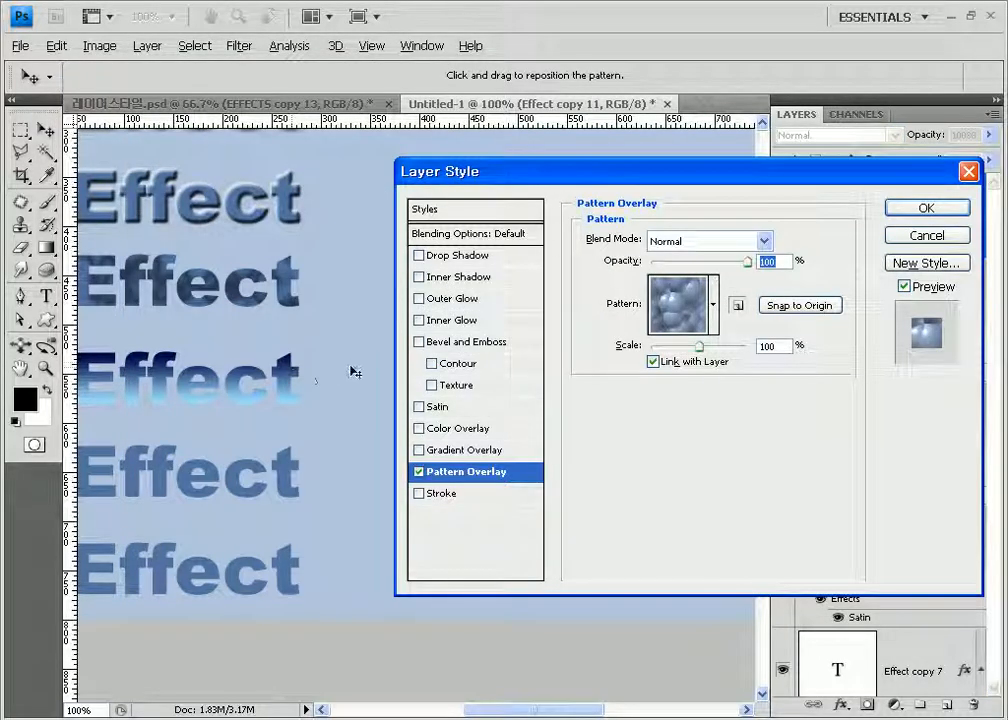
key("space")
left_click_drag(365, 364, 176, 382)
left_click_drag(277, 390, 195, 386)
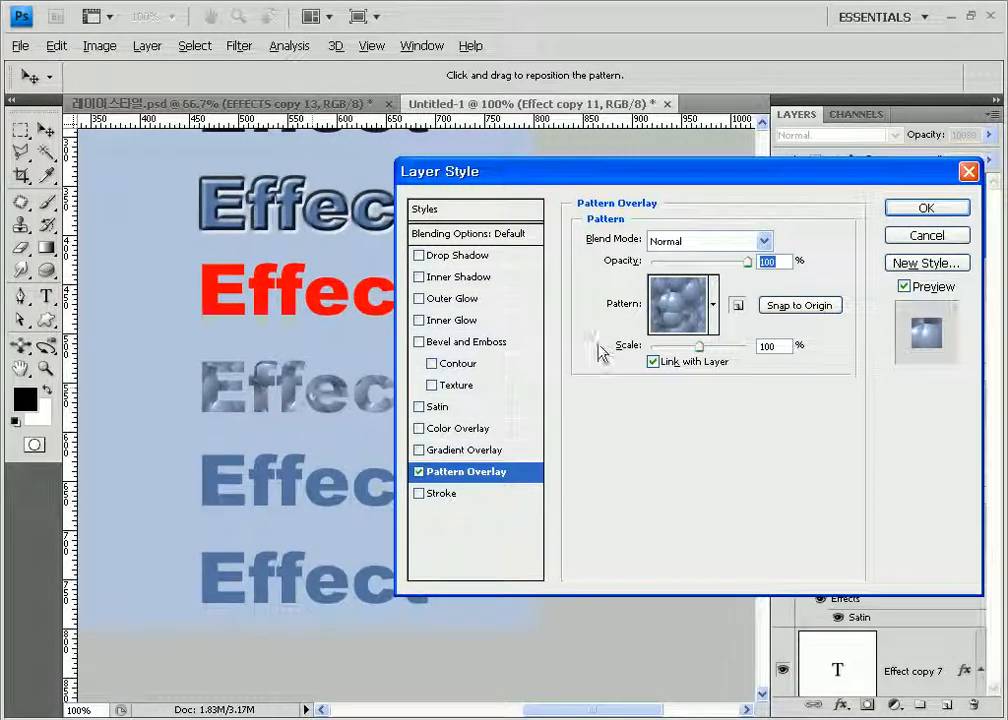
Step: Set the pattern overlay's blend mode to Overlay and choose the multicoloured striped pattern
left_click(718, 241)
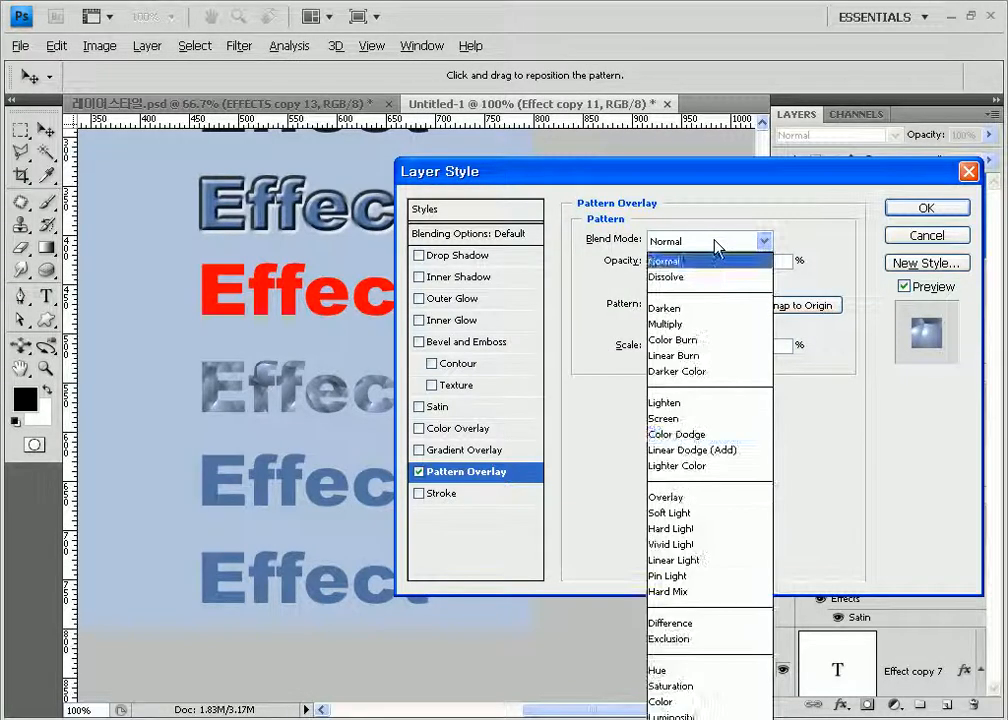
left_click(668, 497)
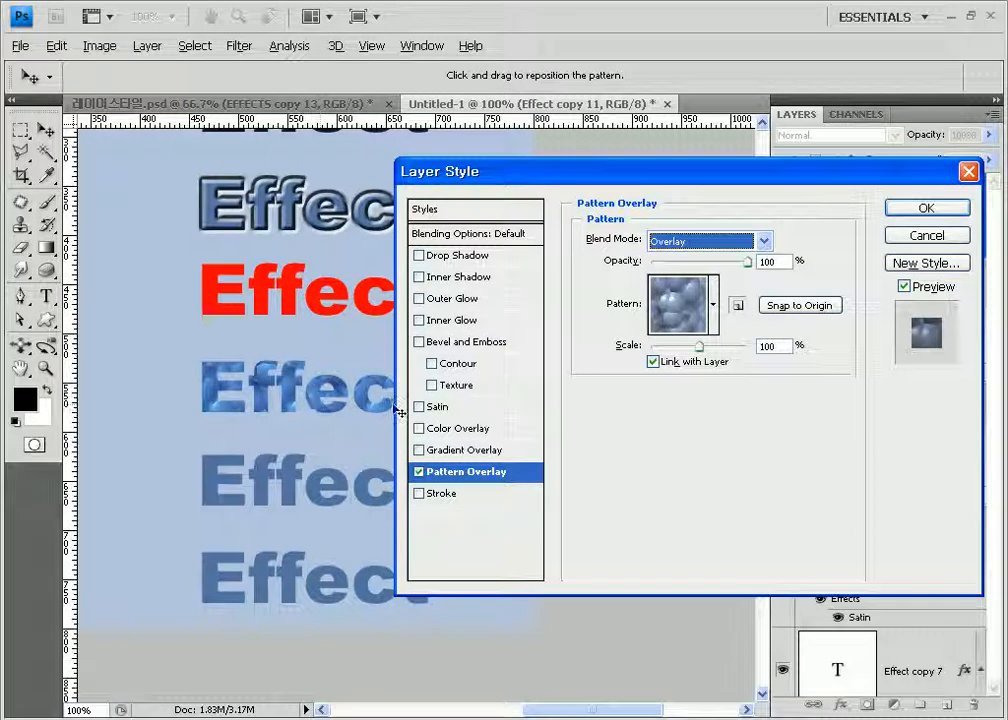
left_click(713, 303)
left_click(649, 366)
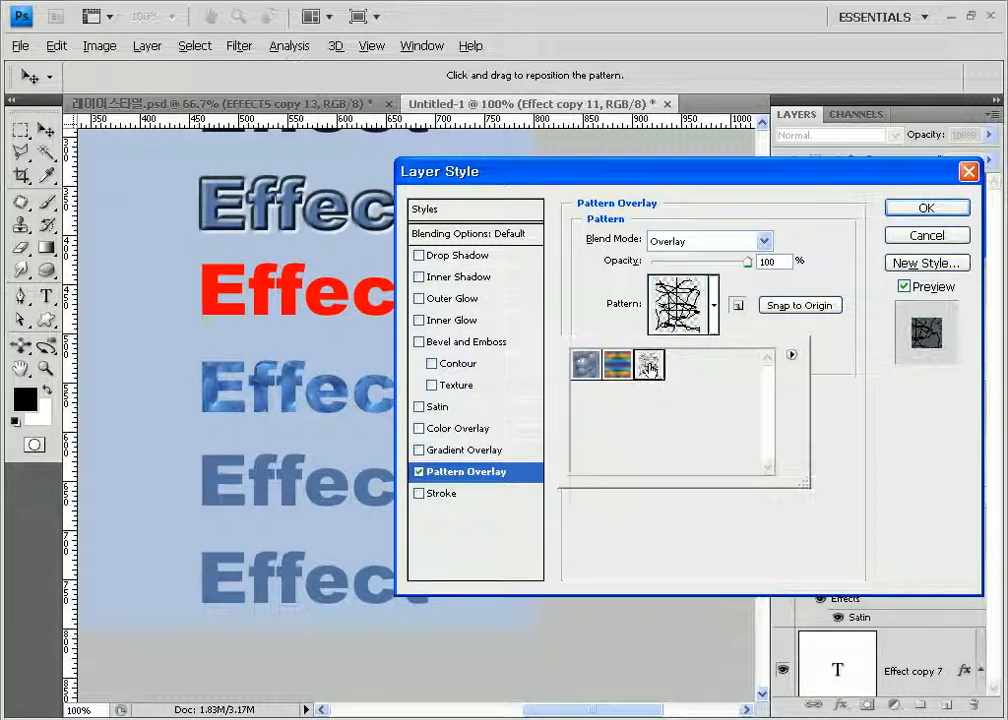
left_click(612, 368)
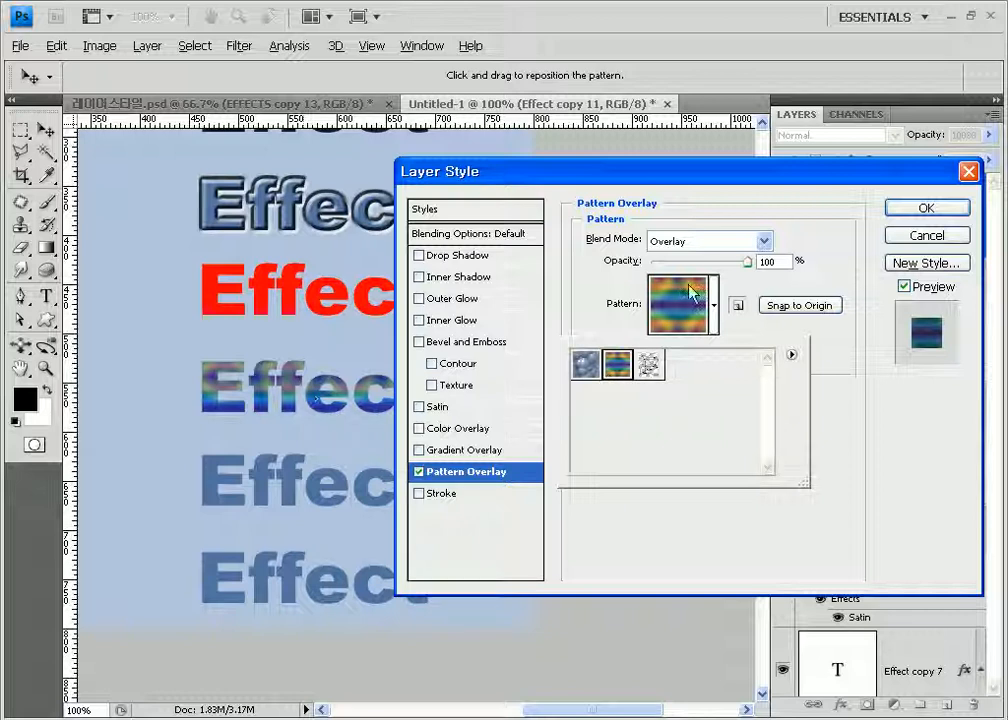
Step: Lower the pattern overlay's opacity to 59% and apply the style
left_click(745, 262)
left_click_drag(745, 262, 711, 264)
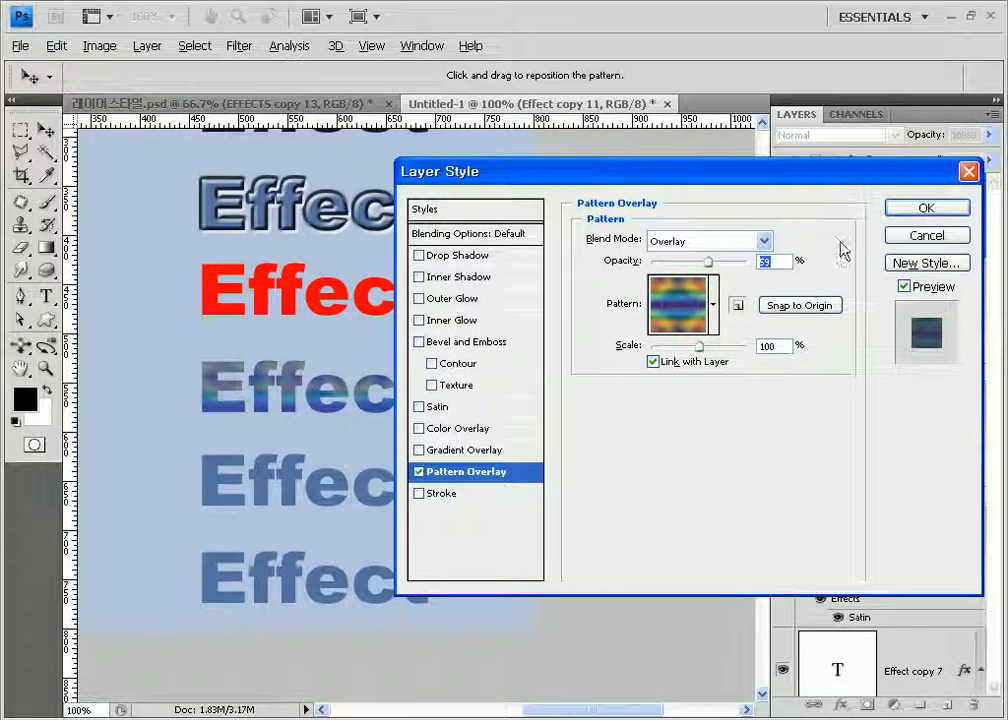
left_click(910, 211)
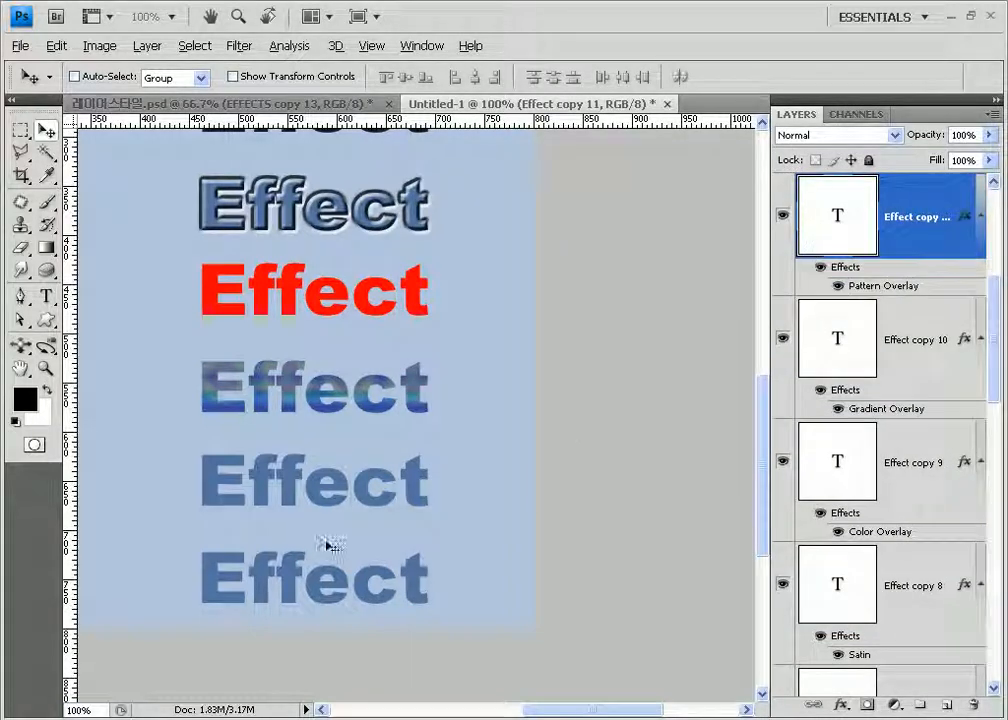
Step: Select the Effect copy 12 layer in the left column and add a Stroke style with a size of 4 px
left_click_drag(305, 503, 508, 477)
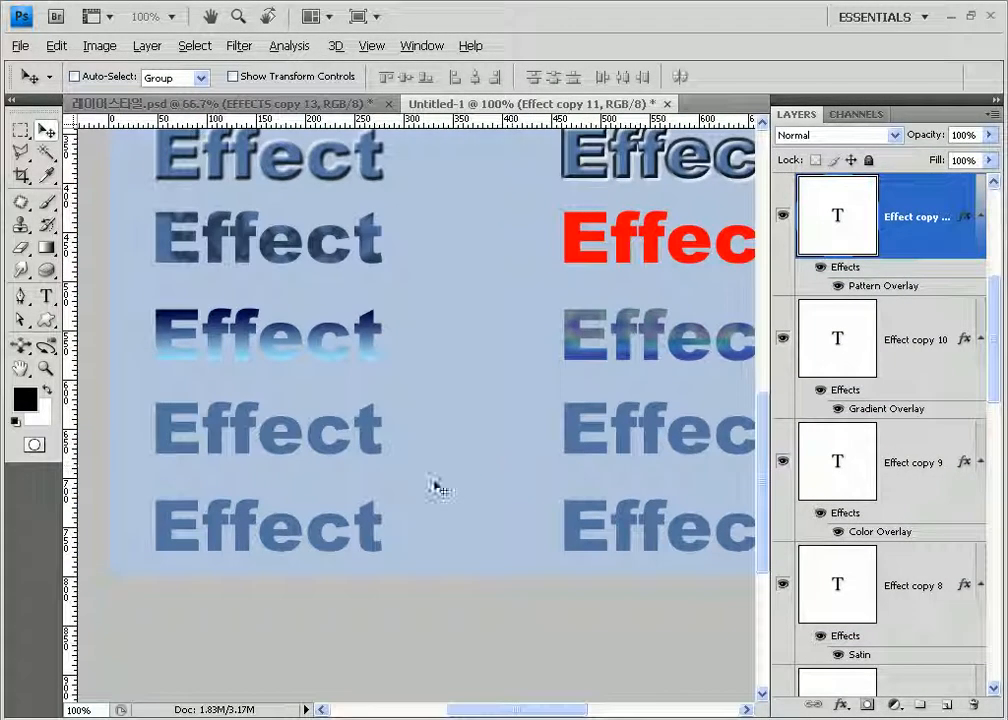
key("ctrl+j")
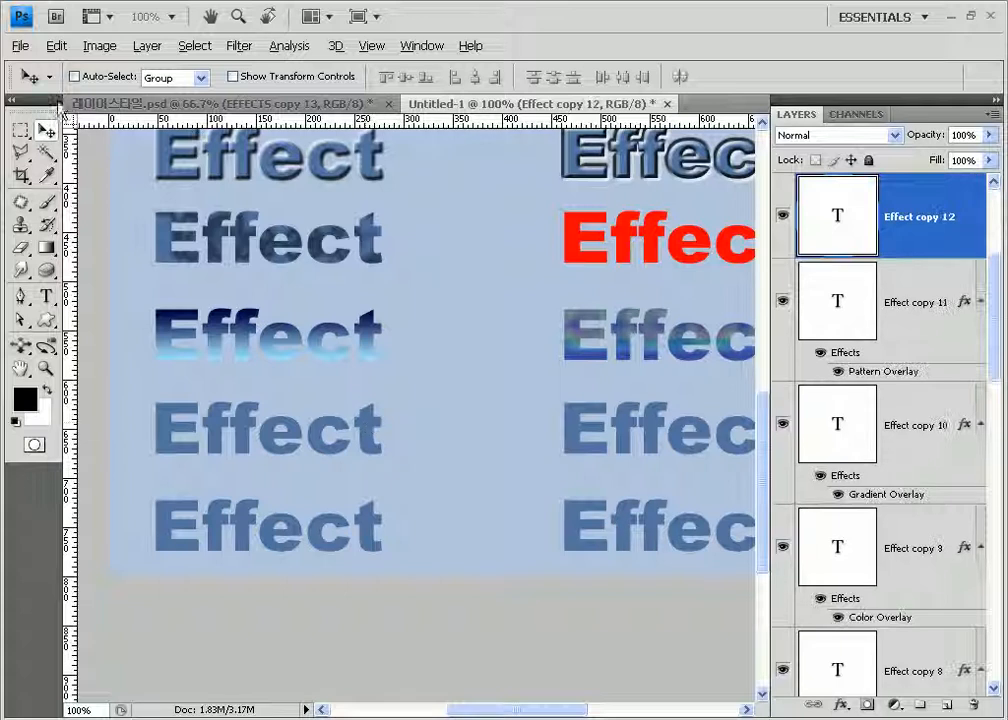
left_click(152, 46)
mouse_move(165, 139)
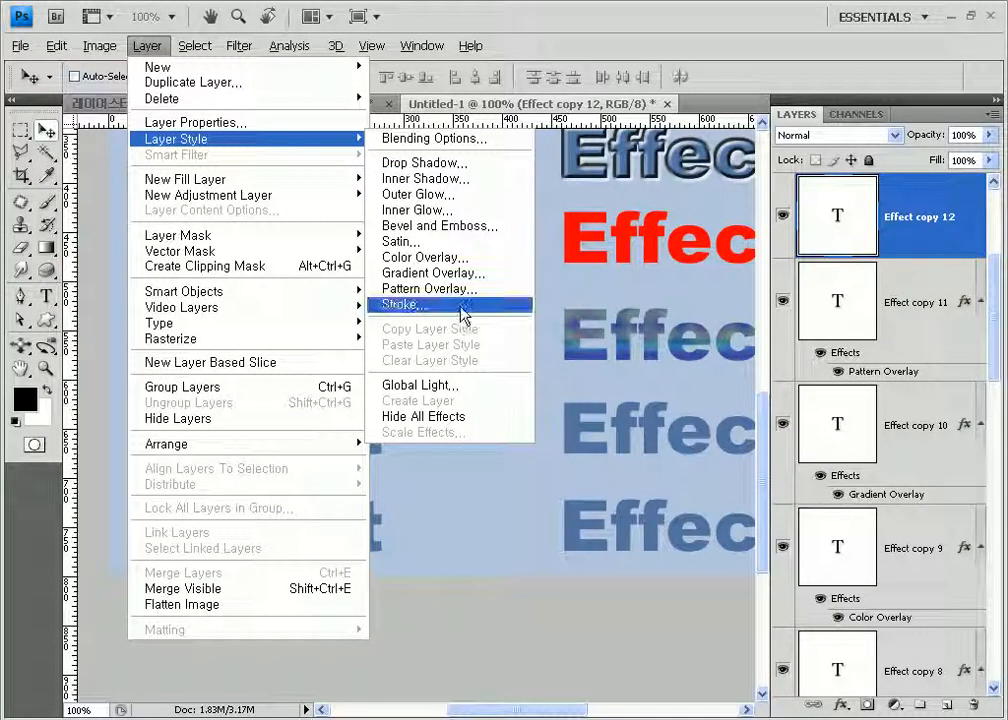
left_click(410, 304)
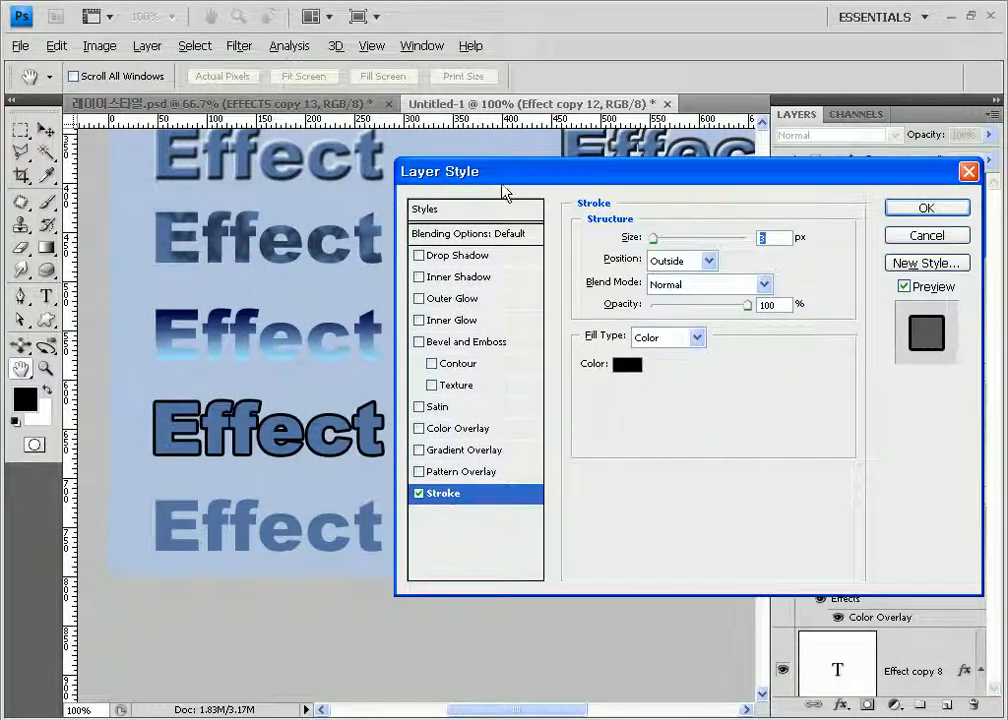
left_click_drag(548, 171, 467, 158)
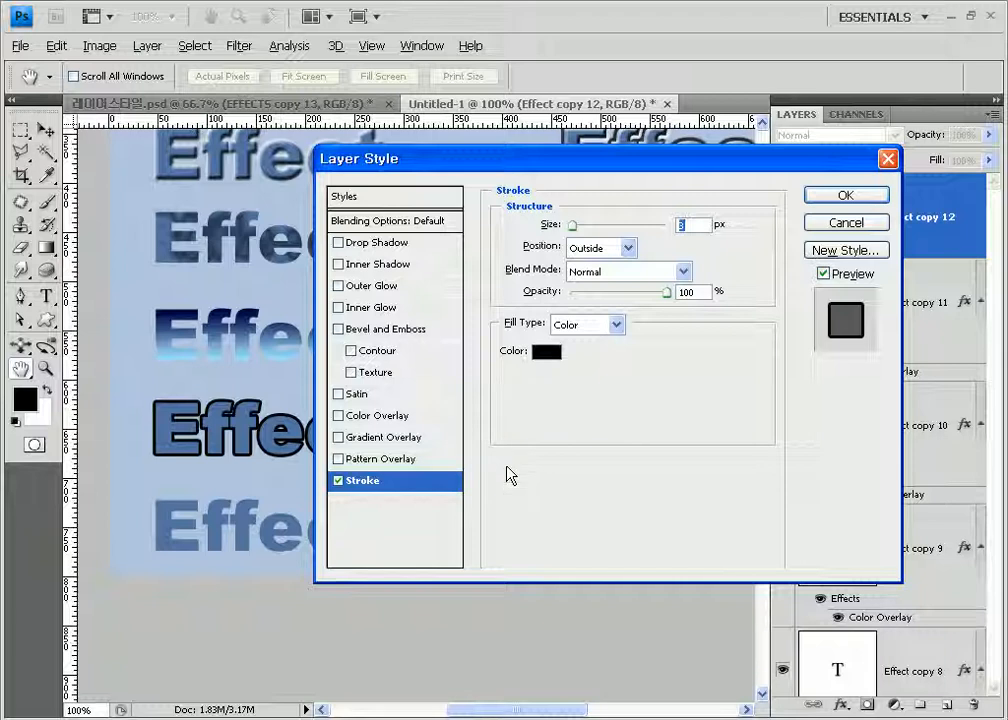
left_click_drag(576, 234, 575, 238)
Step: Try the Inside and Center positions for the stroke, and return it to Outside
left_click(580, 250)
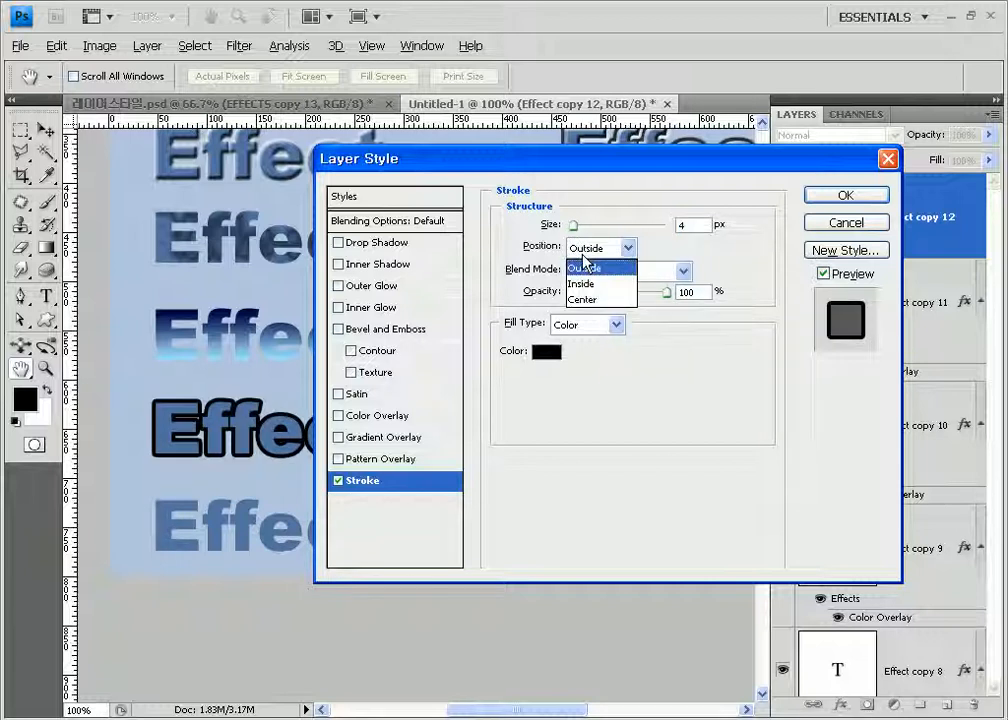
left_click(581, 283)
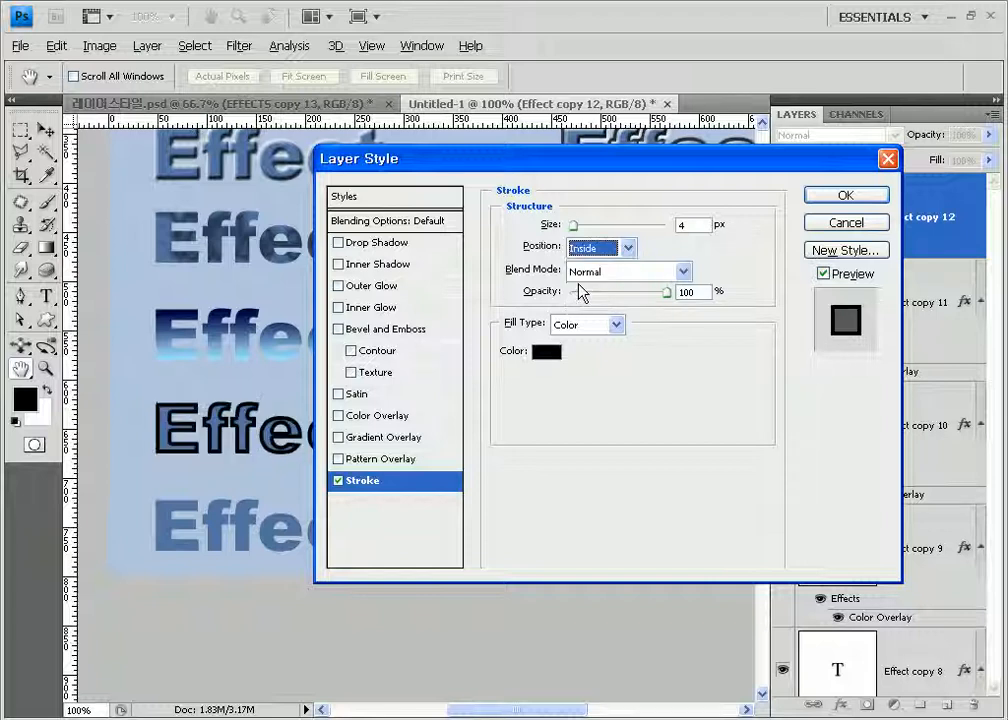
left_click(605, 250)
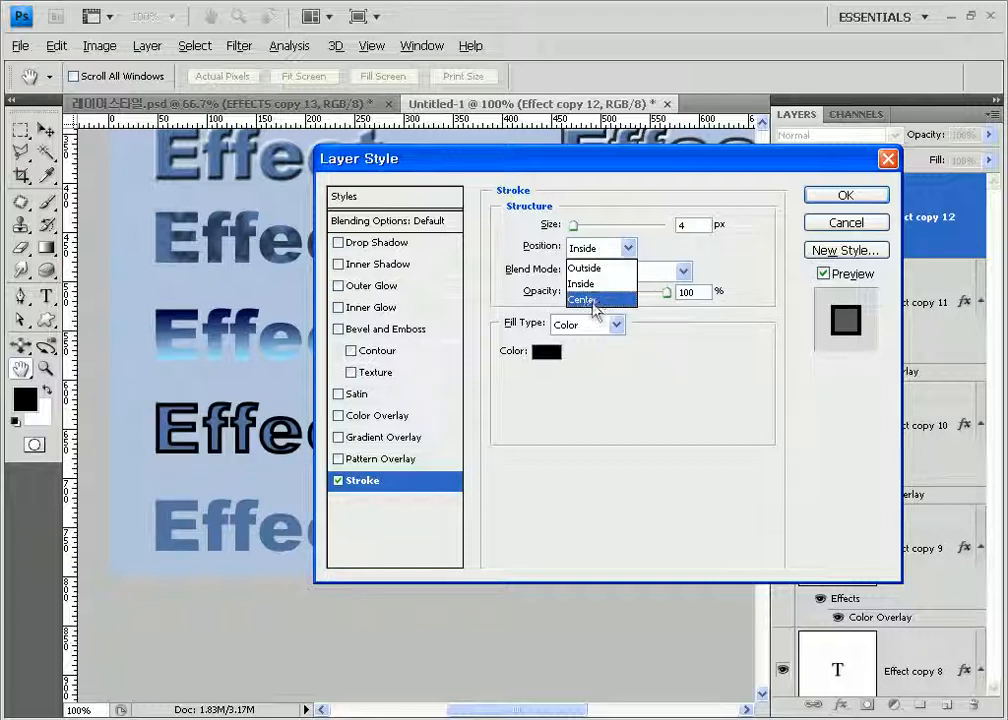
left_click(594, 298)
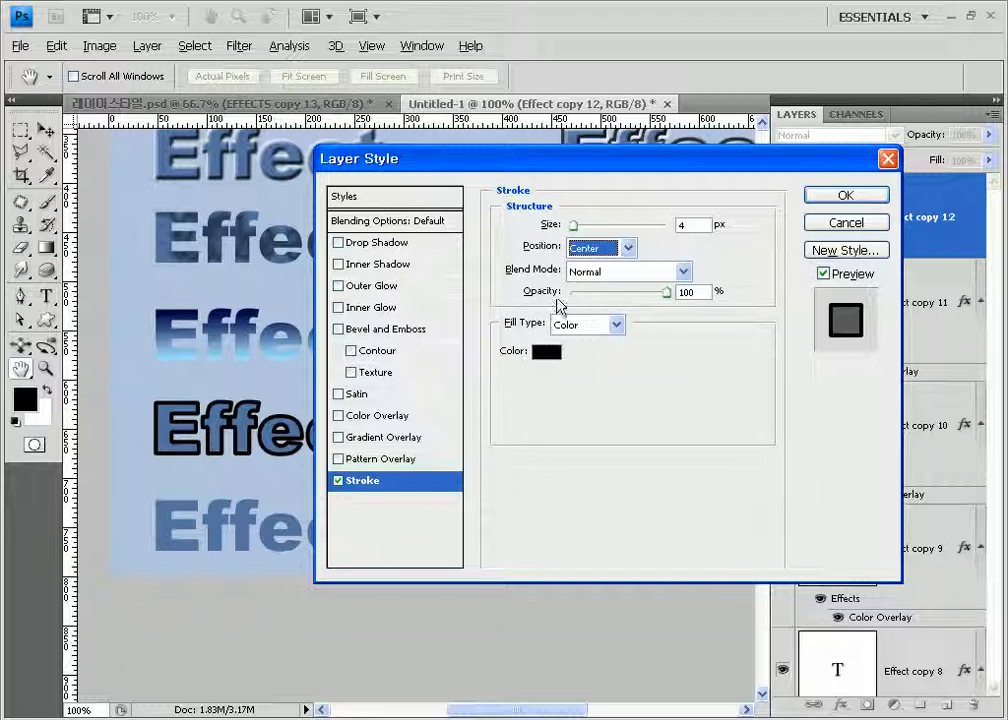
left_click(580, 250)
left_click(576, 270)
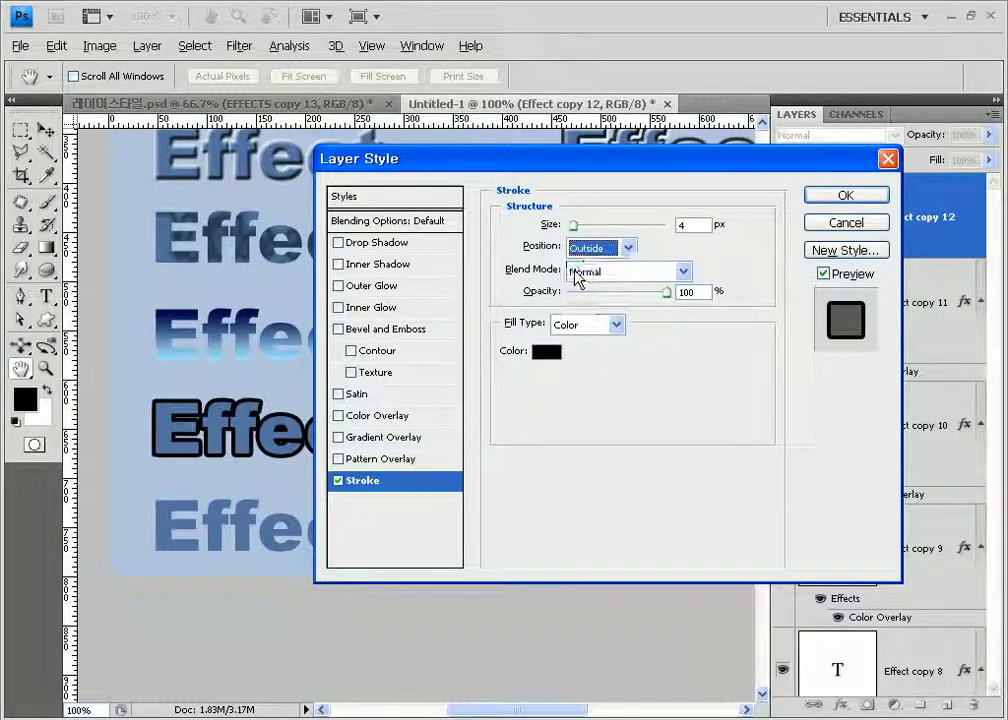
Step: Try the Overlay and Multiply blend modes on the stroke, and return it to Normal
left_click(576, 276)
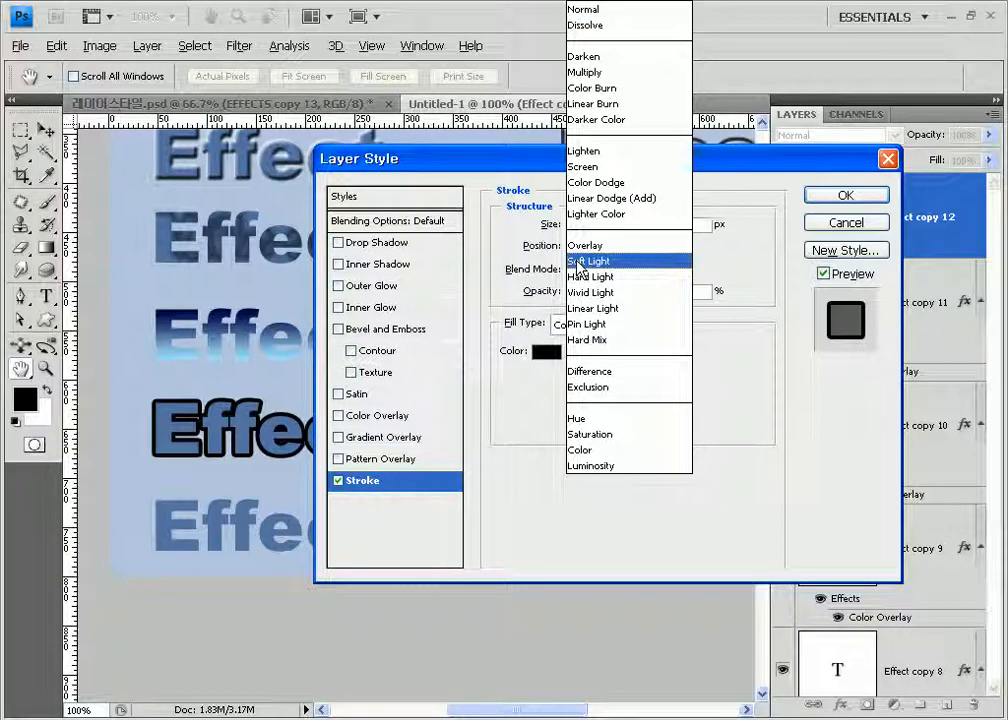
left_click(582, 245)
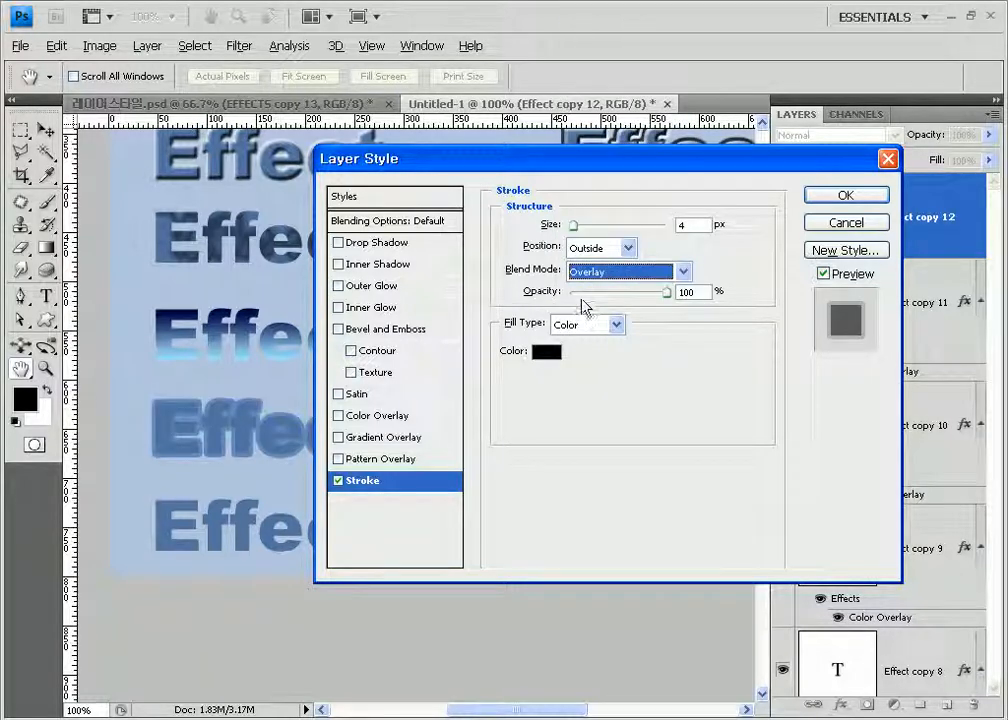
left_click(600, 272)
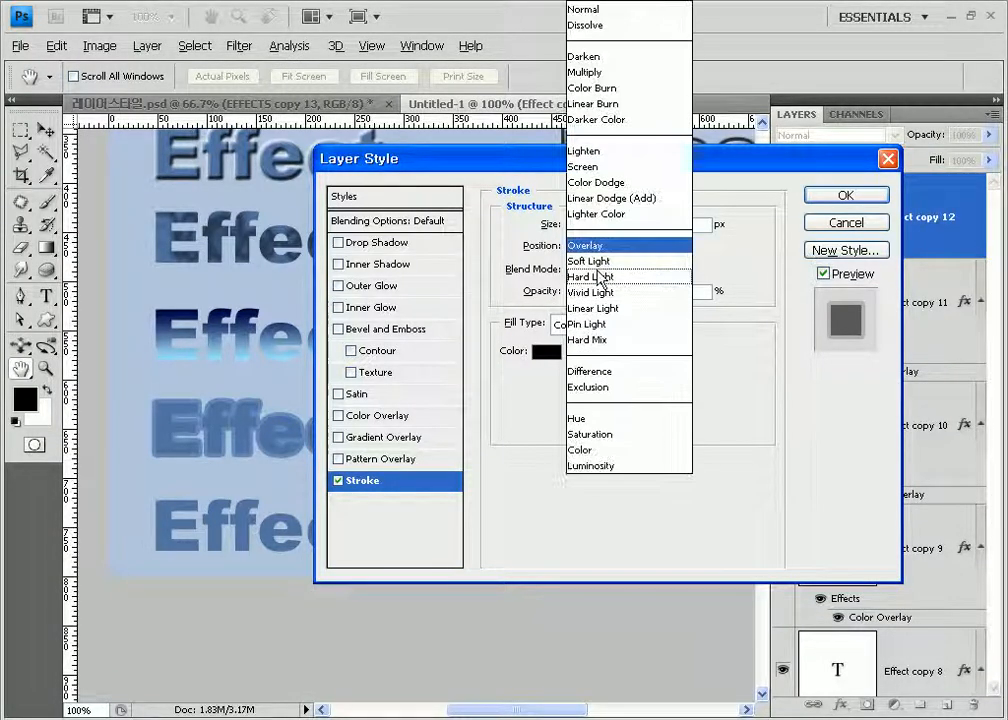
left_click(585, 72)
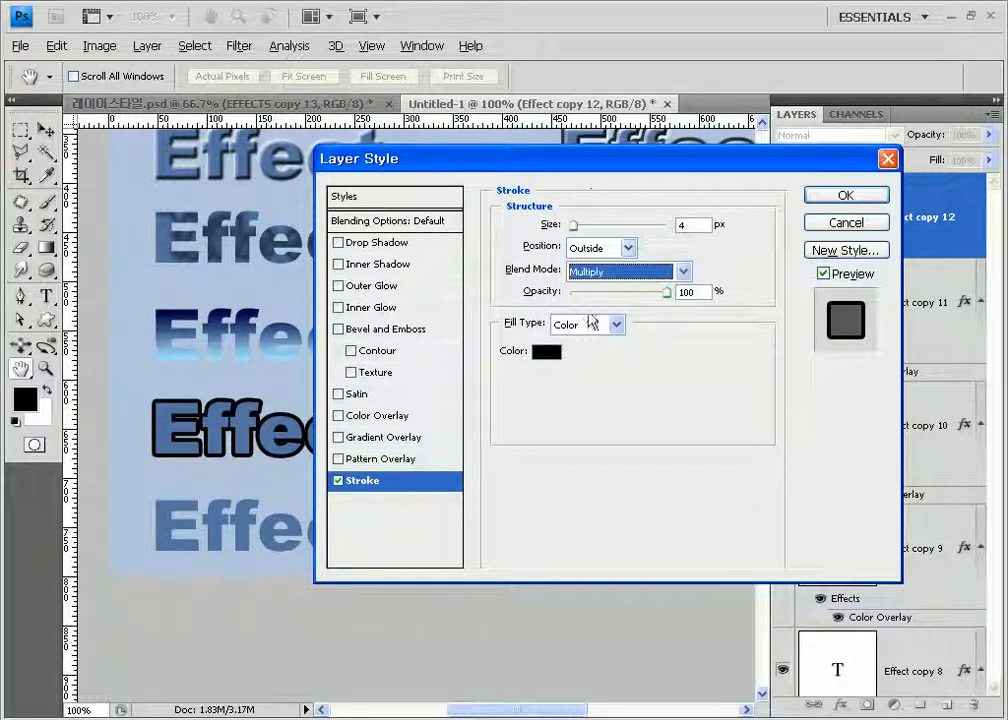
left_click(621, 271)
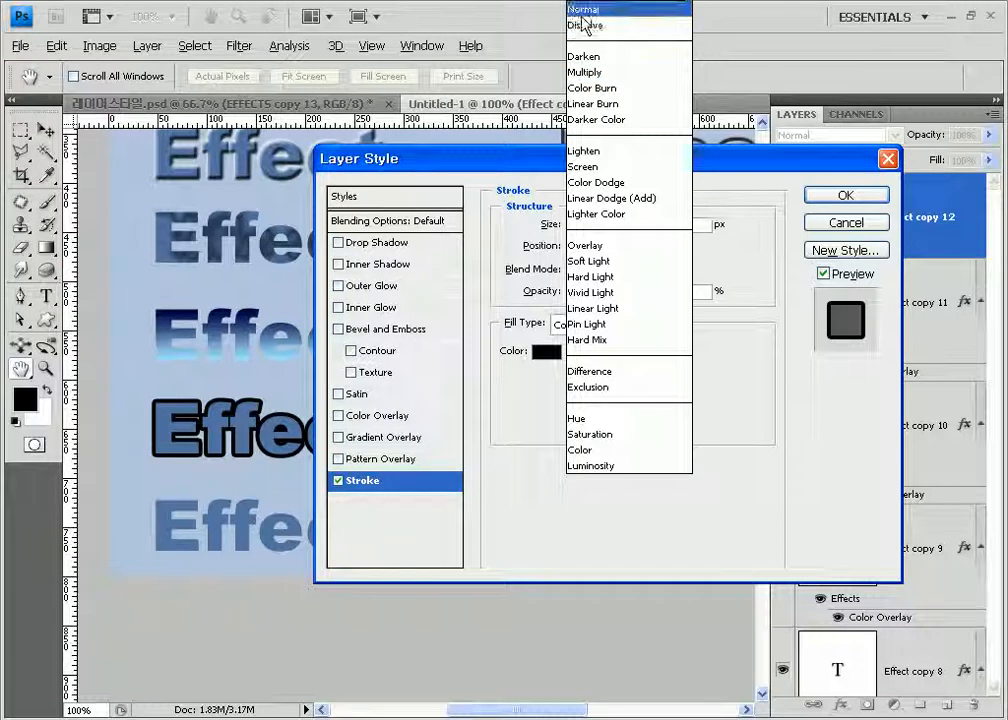
left_click(582, 9)
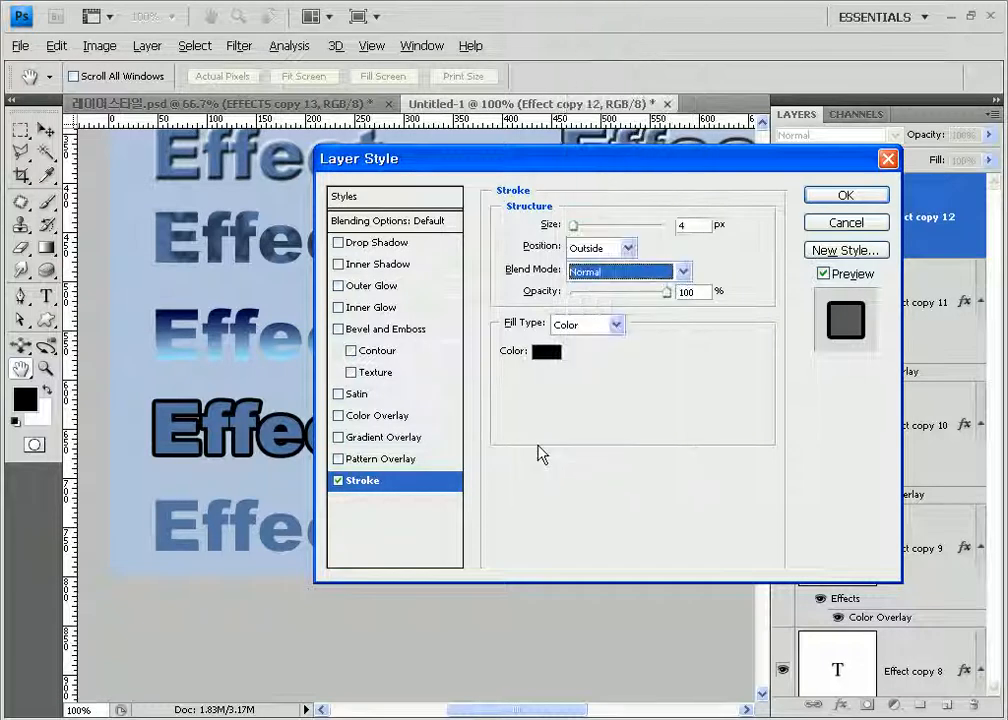
Step: Try the Gradient and Pattern fill types on the stroke, return to a black Color fill, and apply the style
left_click(567, 327)
left_click(572, 362)
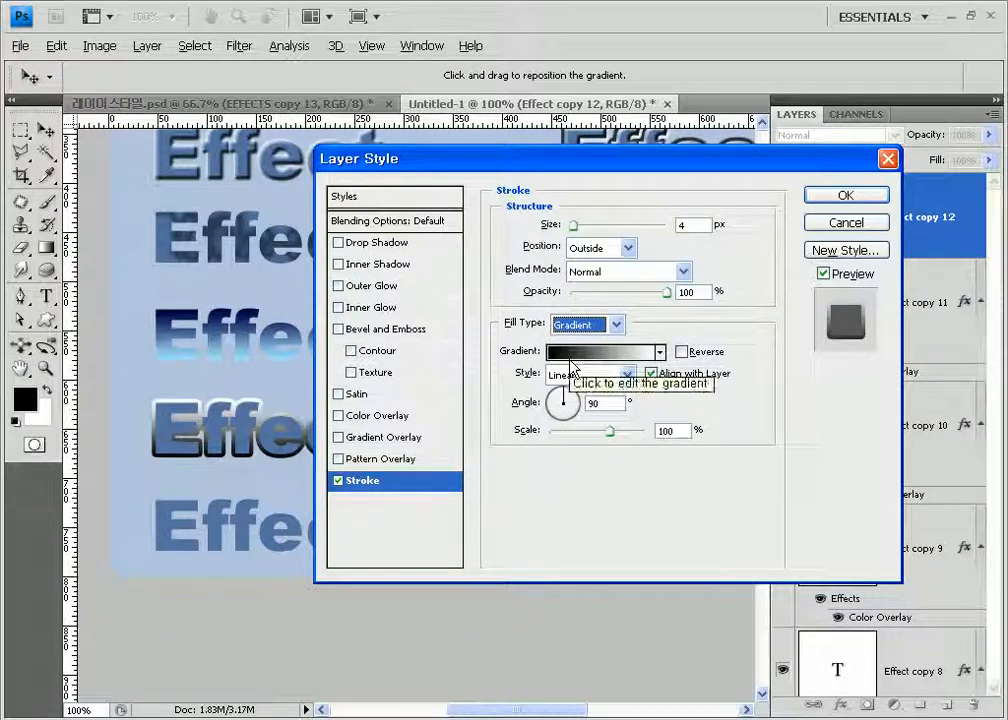
left_click(578, 325)
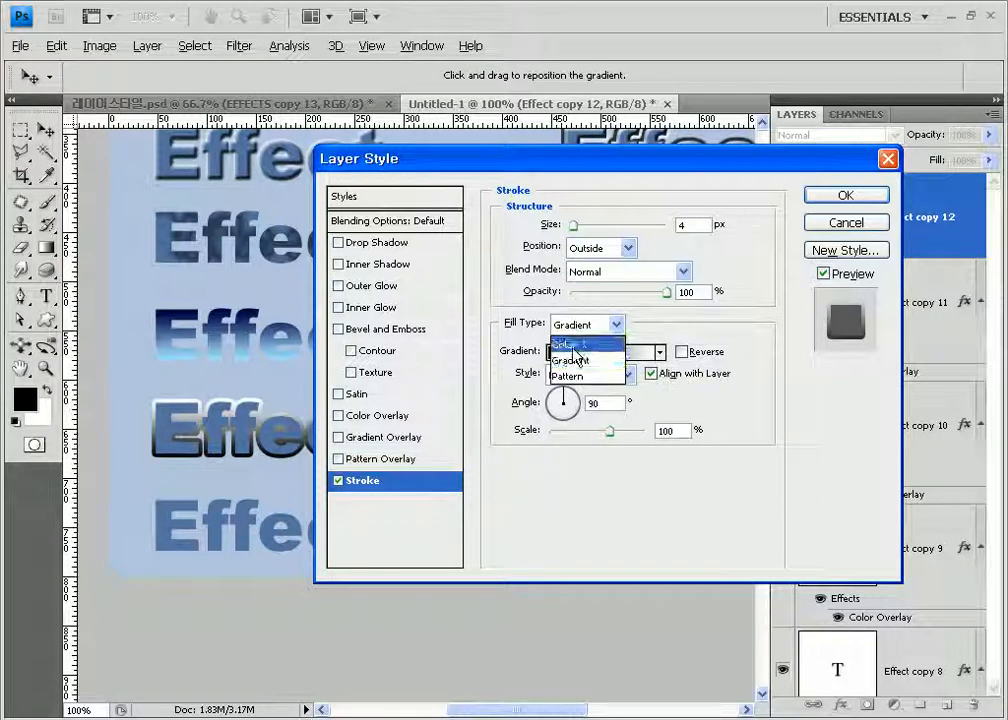
left_click(572, 376)
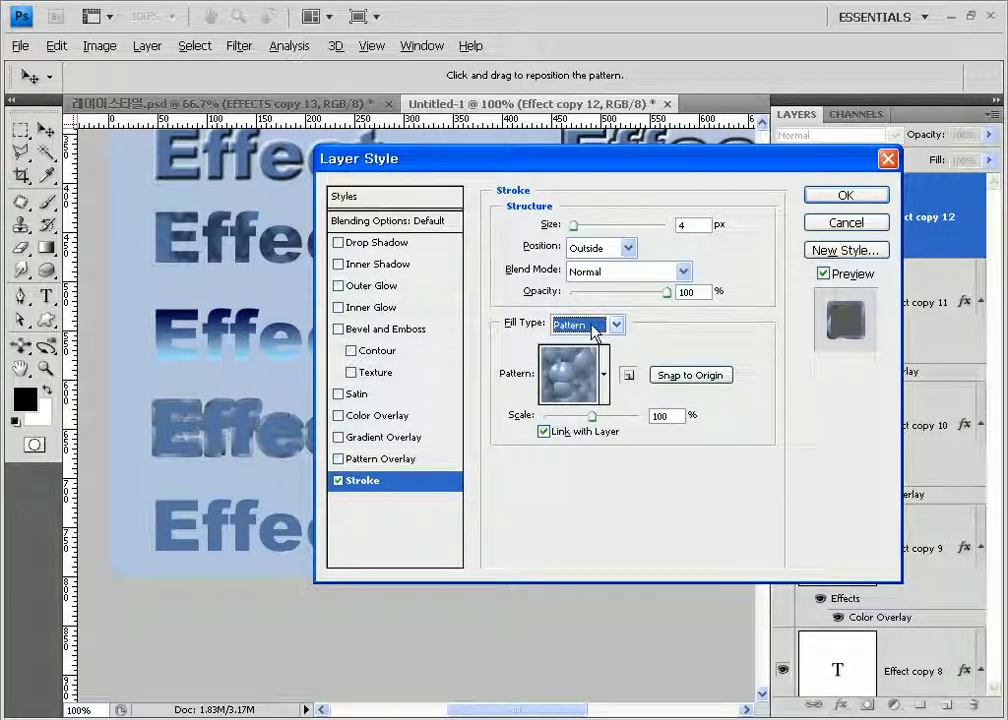
left_click(596, 330)
left_click(576, 342)
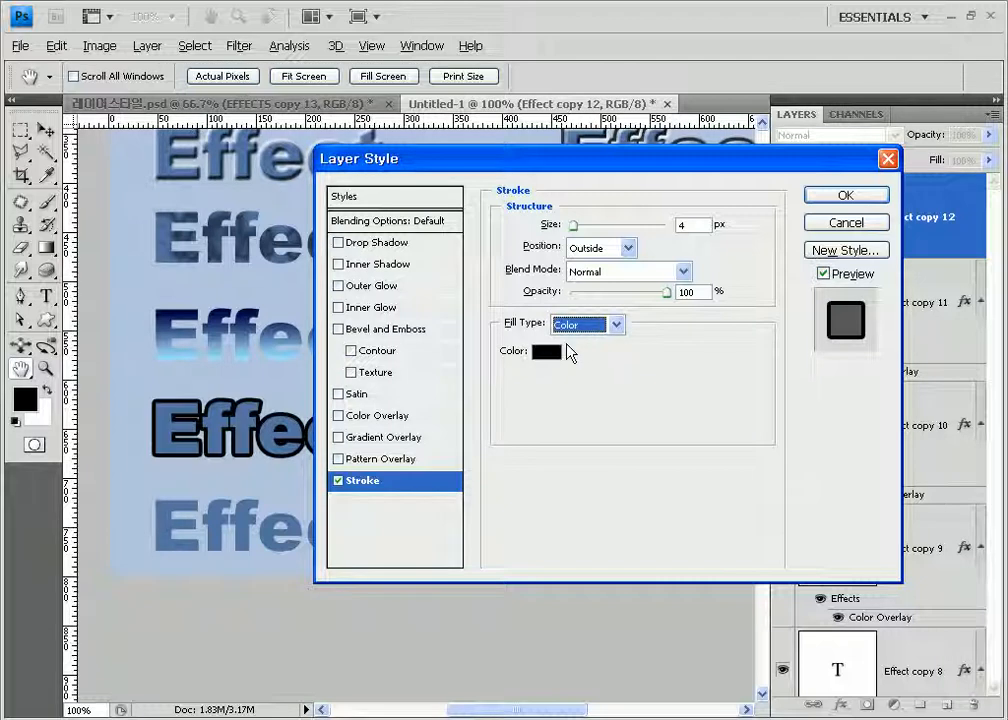
left_click(825, 196)
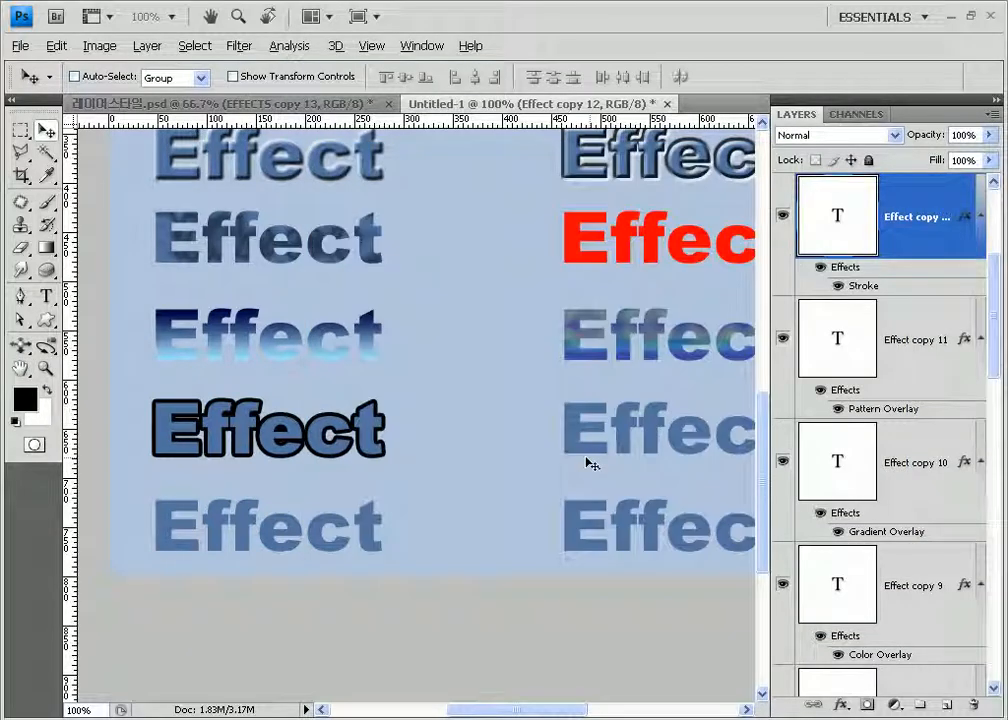
Step: Select the Effect copy 13 layer in the right column and add a Stroke style with the default black 3 px outside stroke
key("ctrl+j")
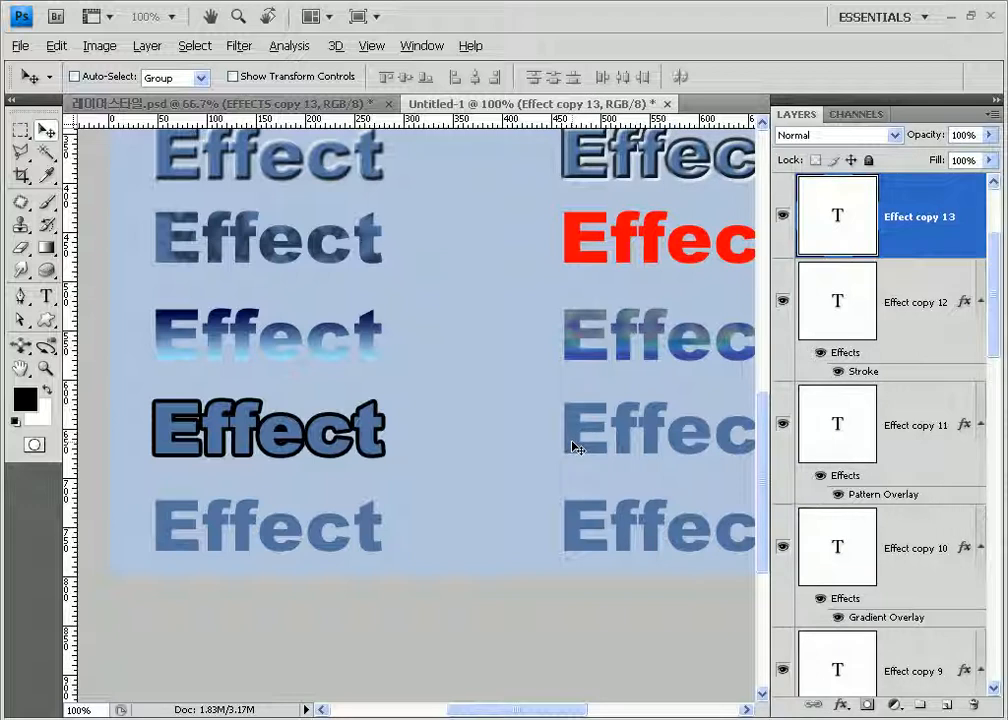
left_click(148, 45)
mouse_move(155, 158)
mouse_move(170, 139)
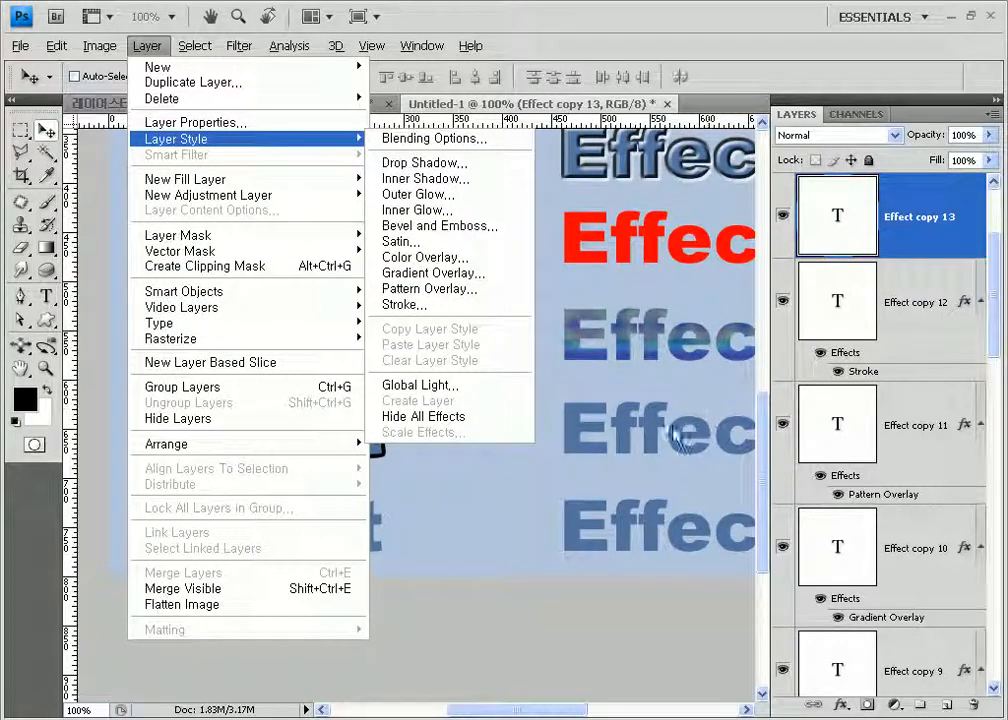
left_click(617, 443)
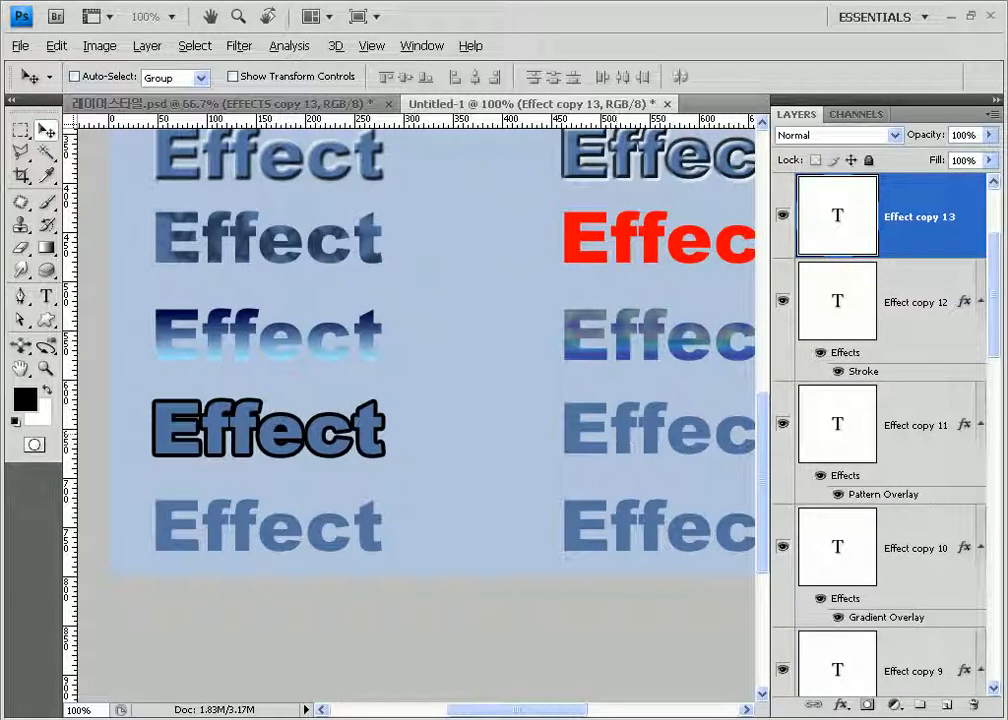
left_click(162, 48)
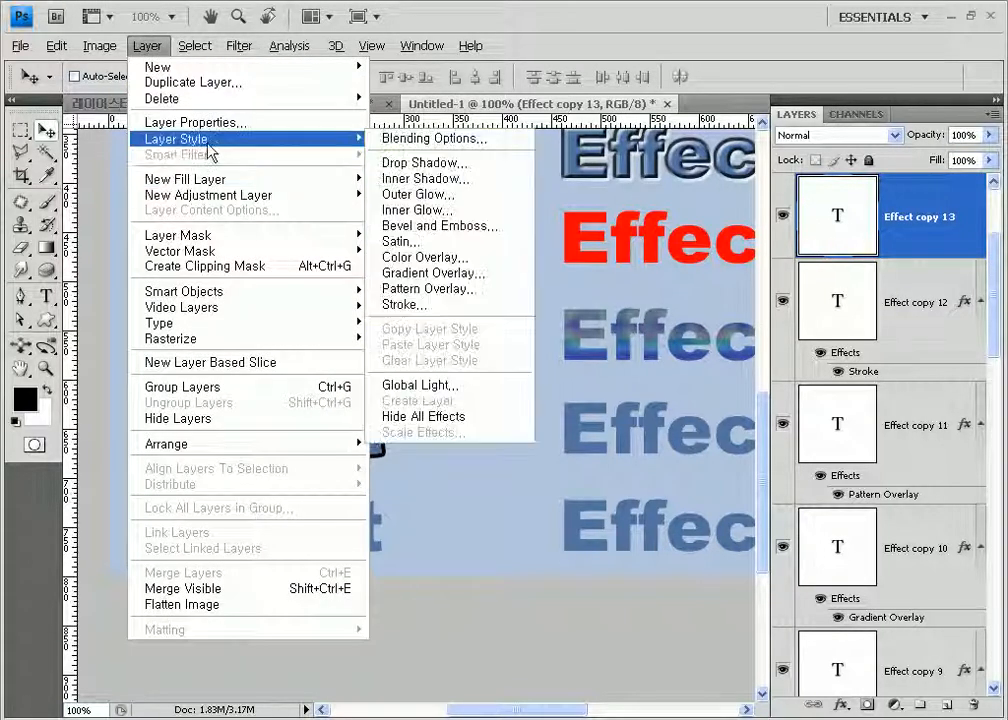
mouse_move(326, 140)
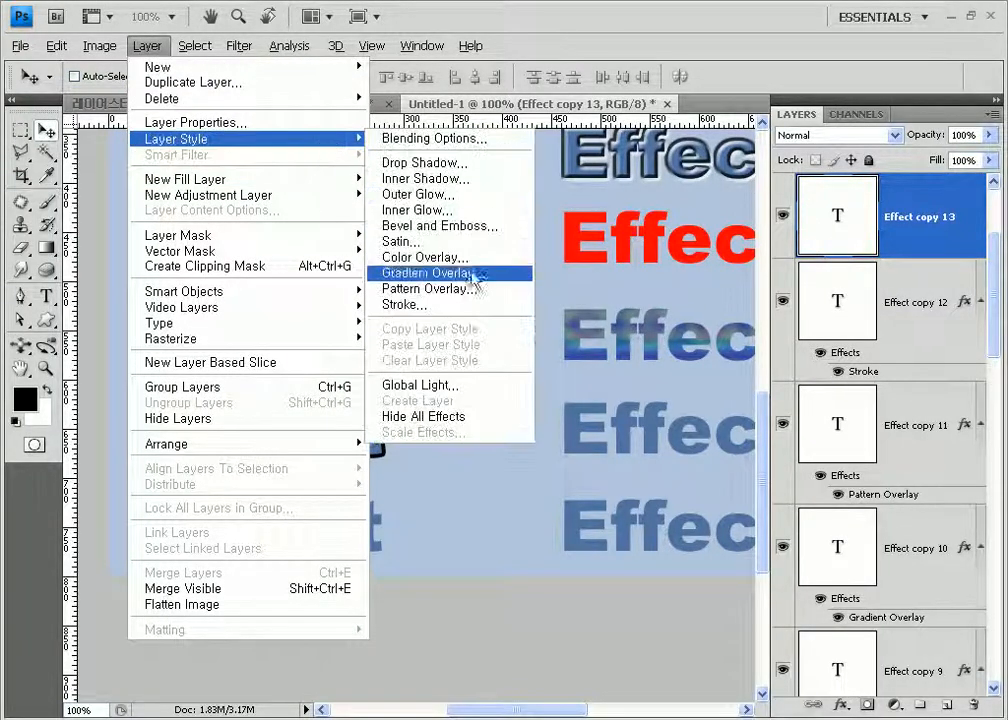
left_click(404, 304)
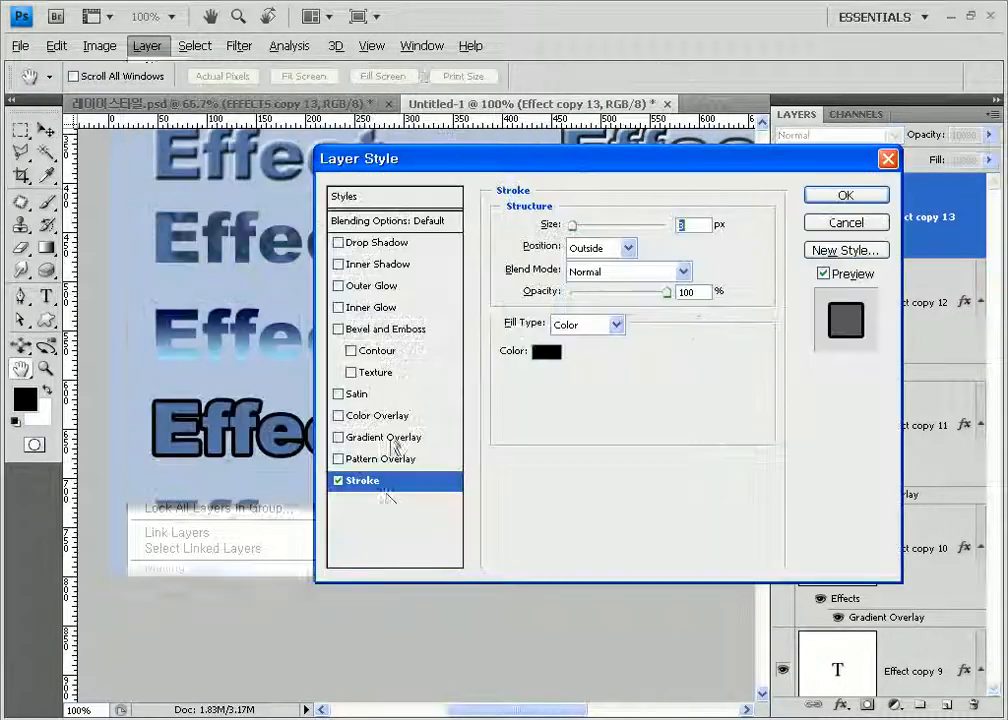
Step: Add Bevel and Emboss to the Effect copy 13 text, set its style to Stroke Emboss, and apply the layer style
left_click_drag(530, 170, 450, 472)
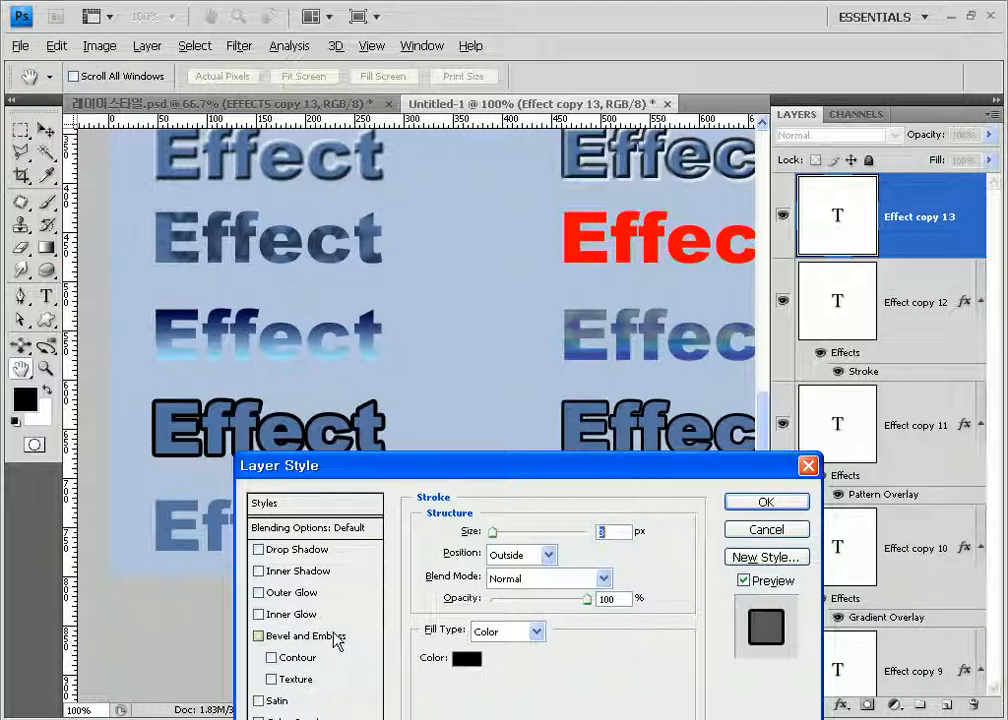
left_click_drag(524, 378, 200, 367)
left_click_drag(409, 342, 299, 286)
left_click_drag(397, 480, 542, 205)
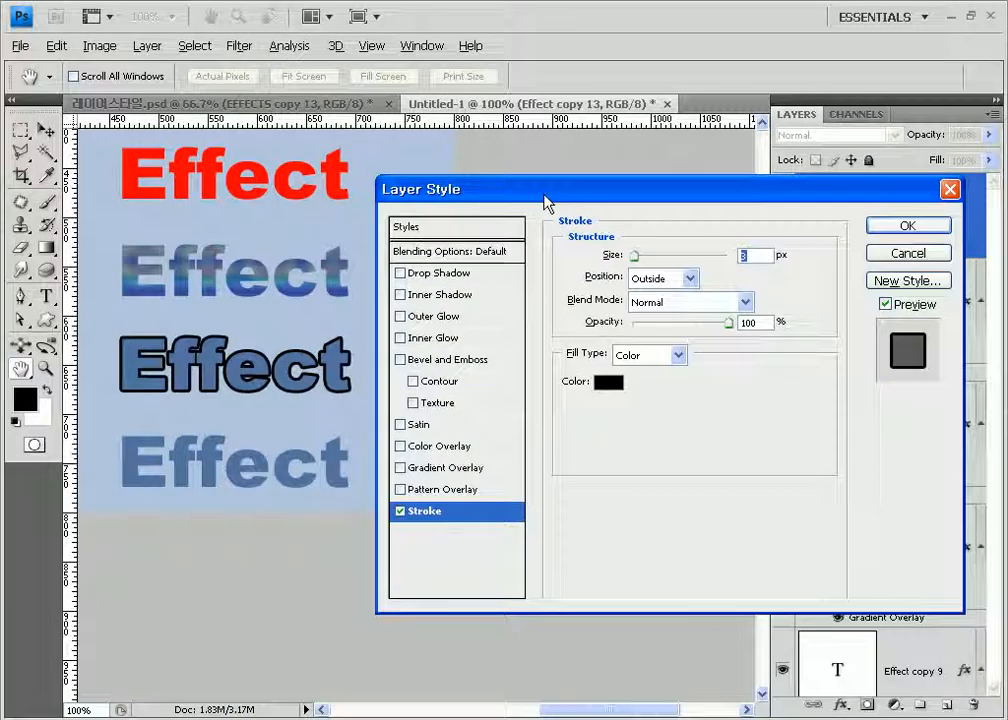
left_click(423, 362)
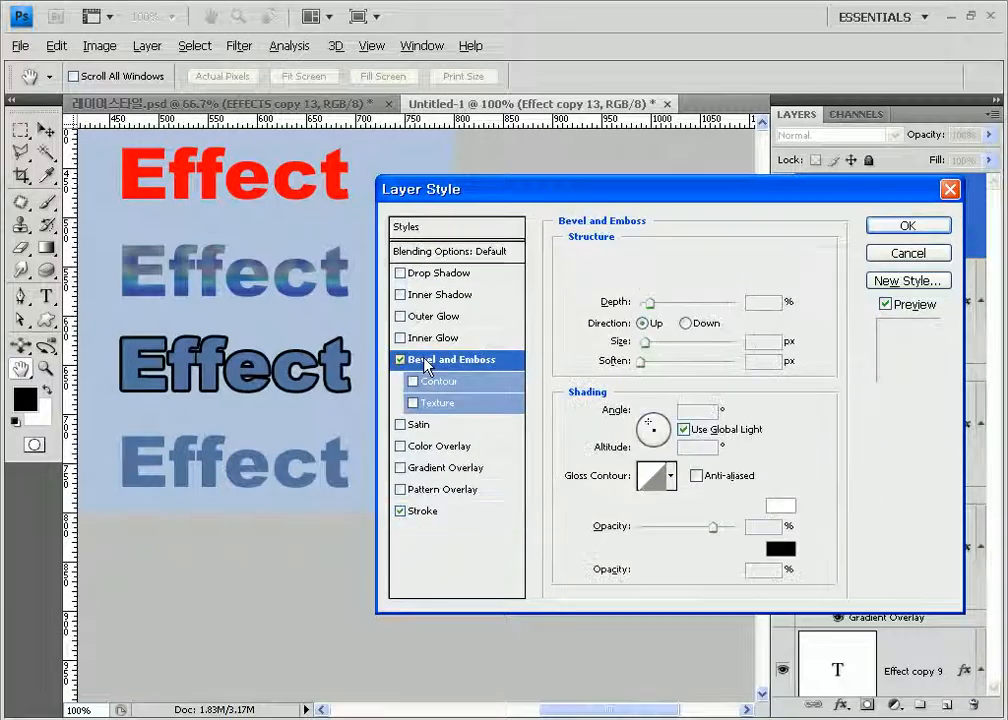
left_click(690, 259)
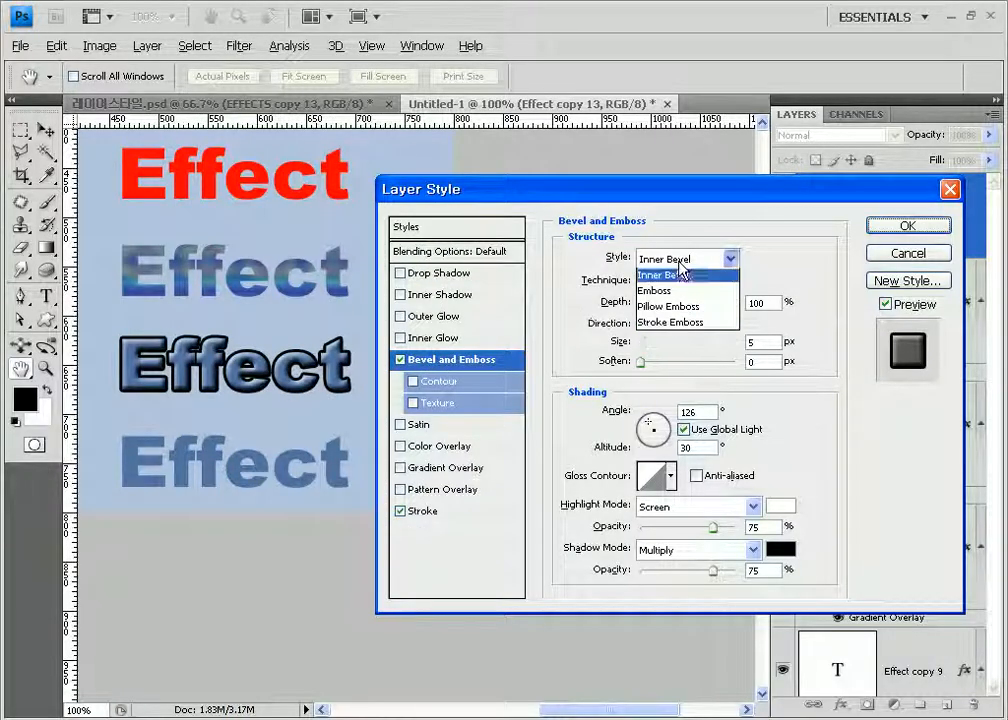
left_click(668, 342)
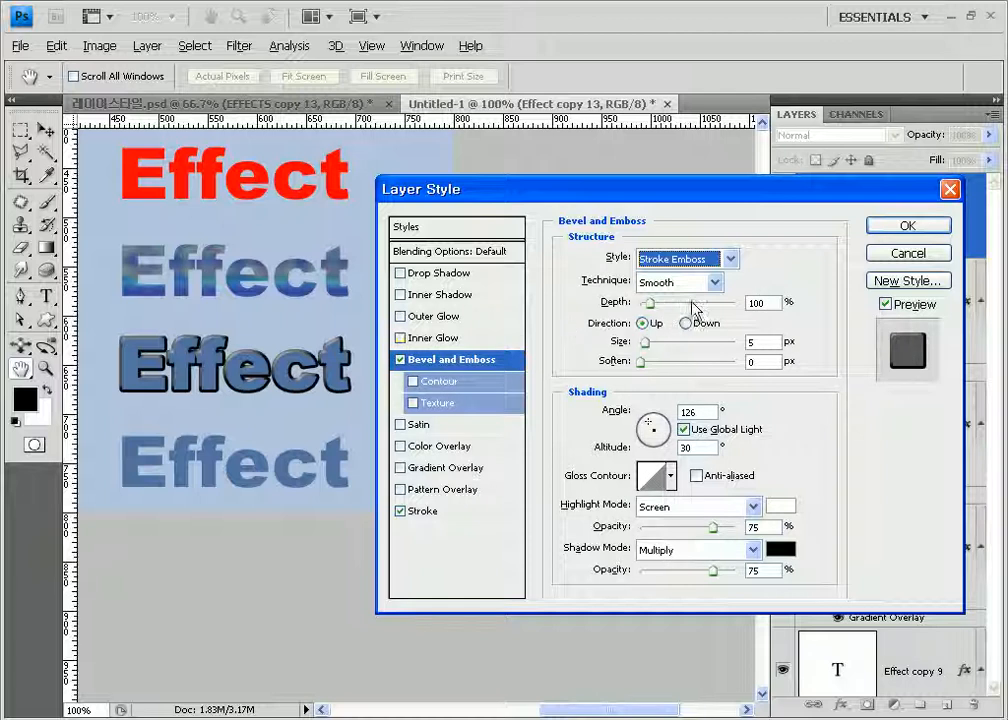
left_click(910, 225)
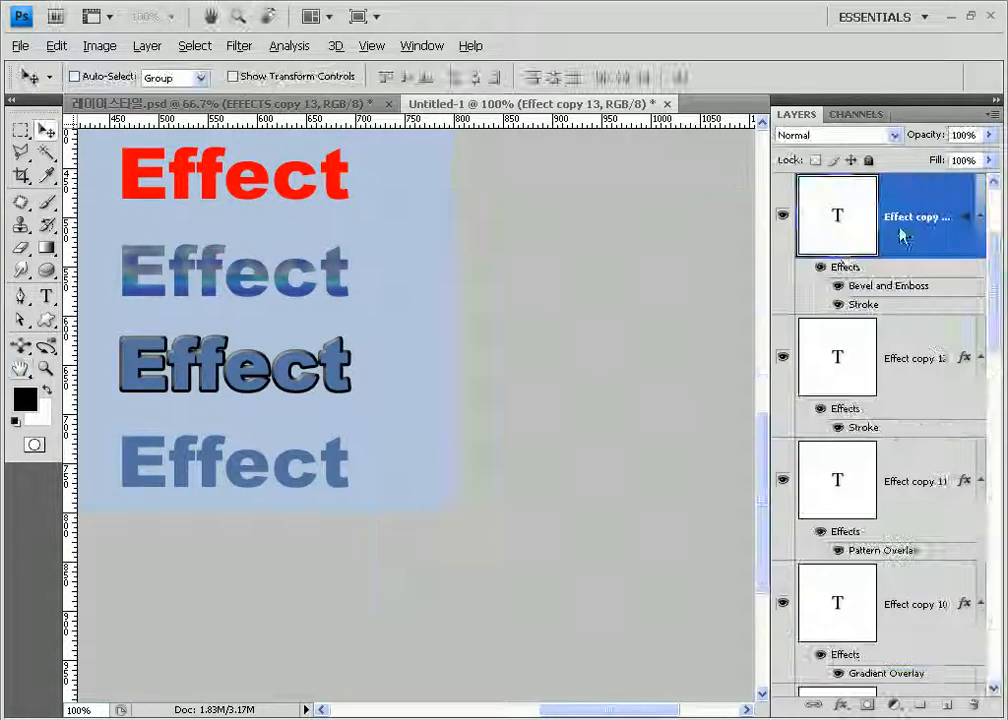